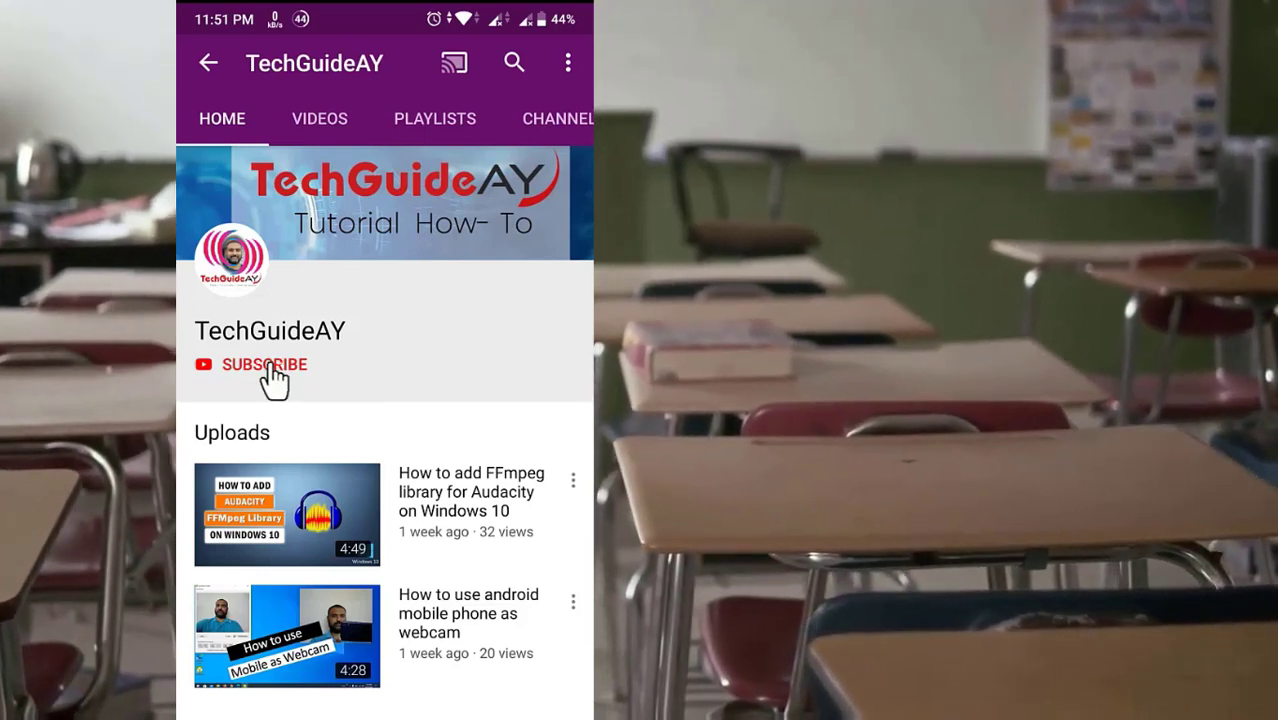
Step: Subscribe to the tutorial channel from its YouTube Home tab
{"action": "left_click", "coordinate": [282, 368]}
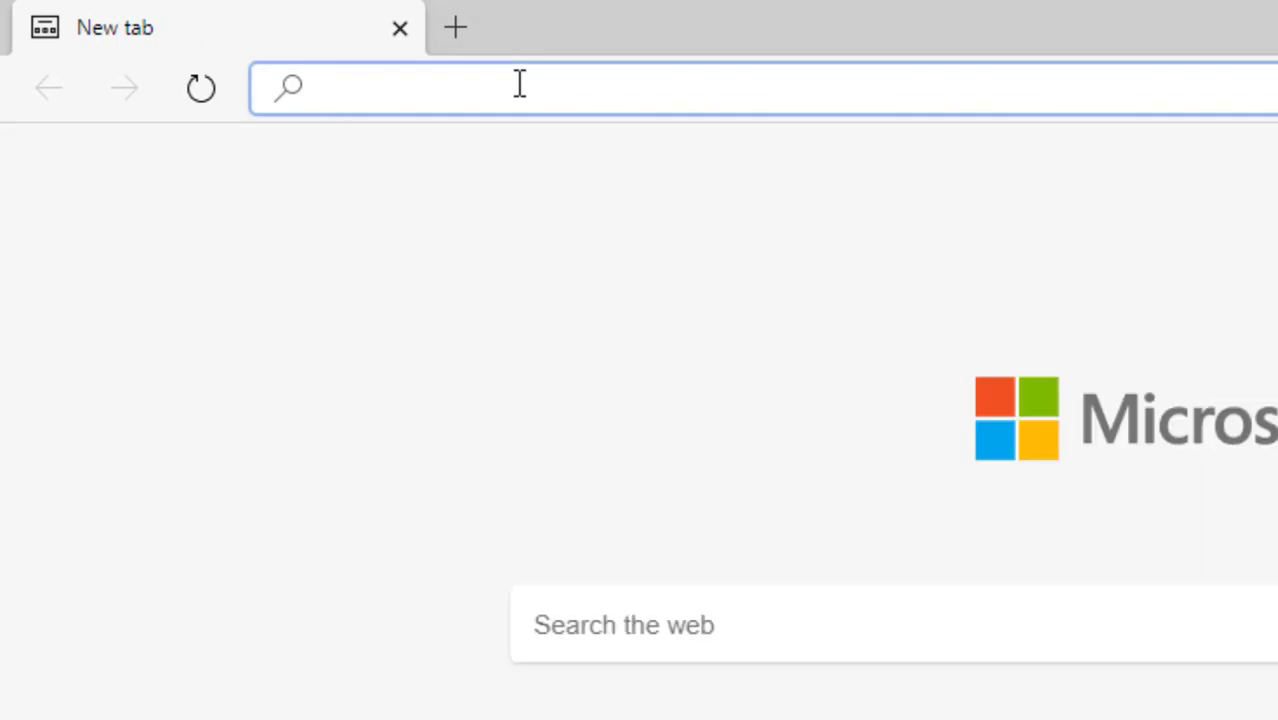
Step: Go to drive.google.com and create a new Google Form via New > More > Google Forms
{"action": "type", "text": "drive.google.com"}
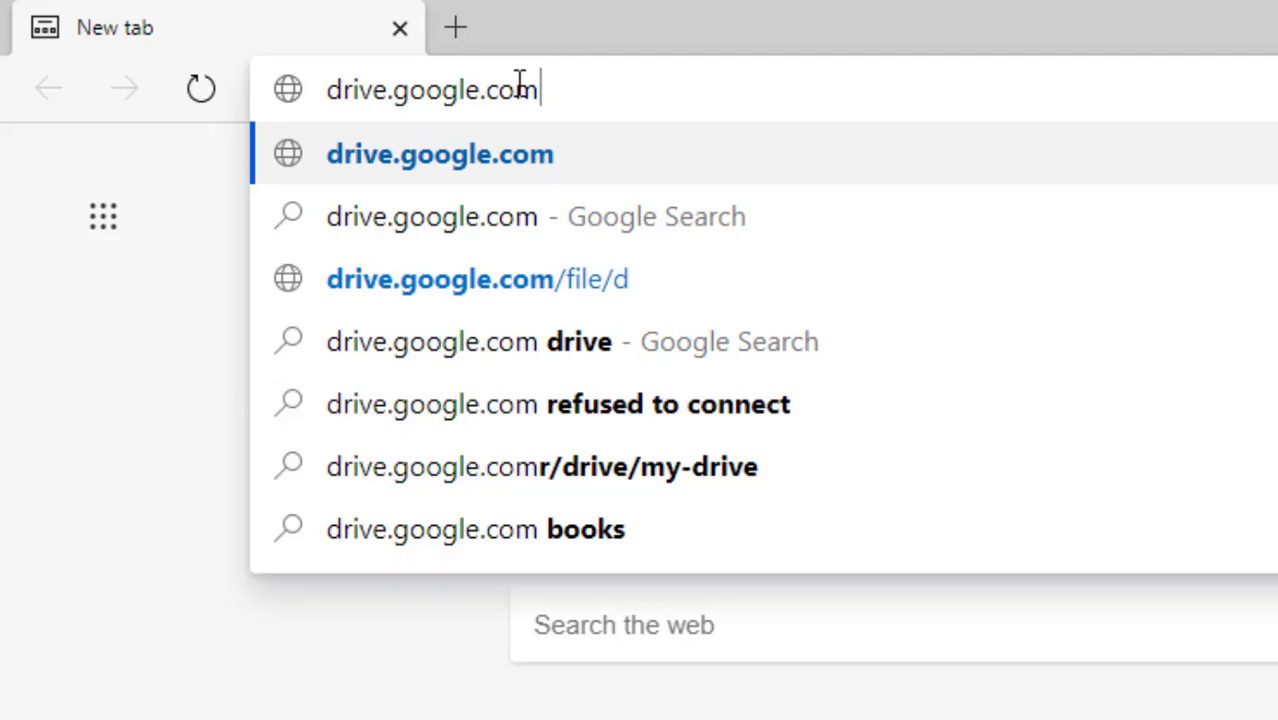
{"action": "key", "text": "Return"}
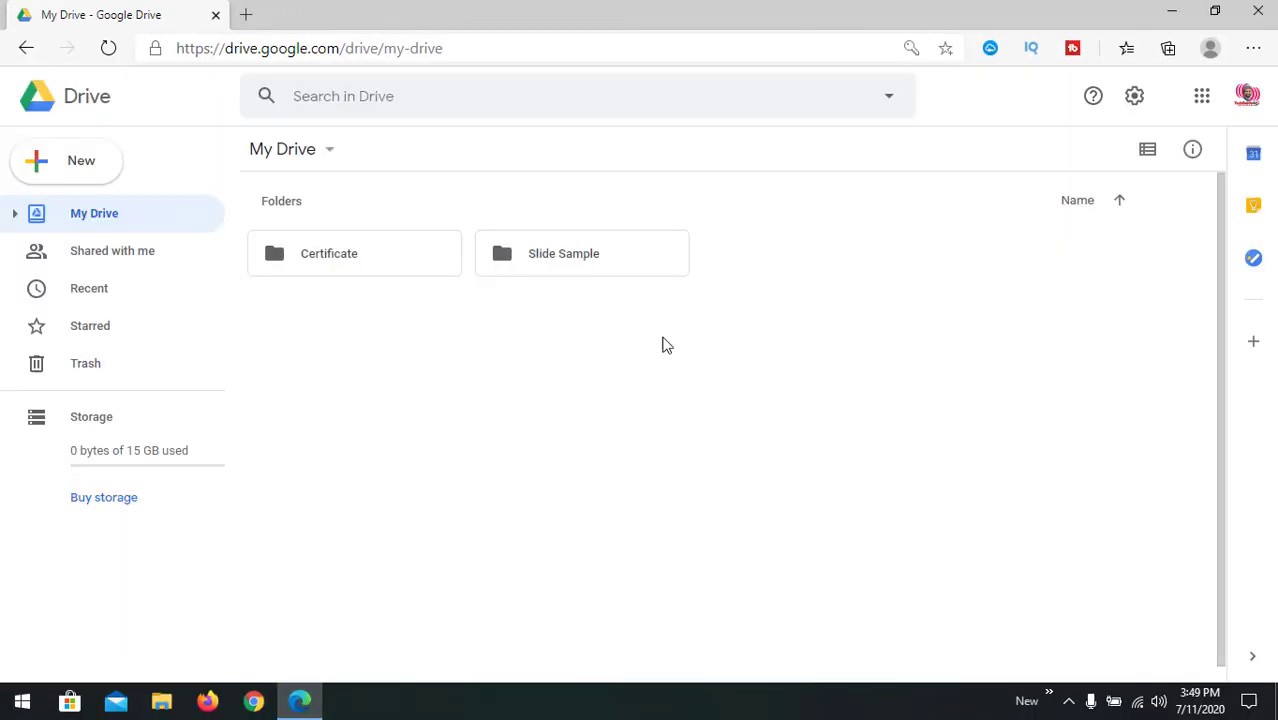
{"action": "left_click", "coordinate": [62, 165]}
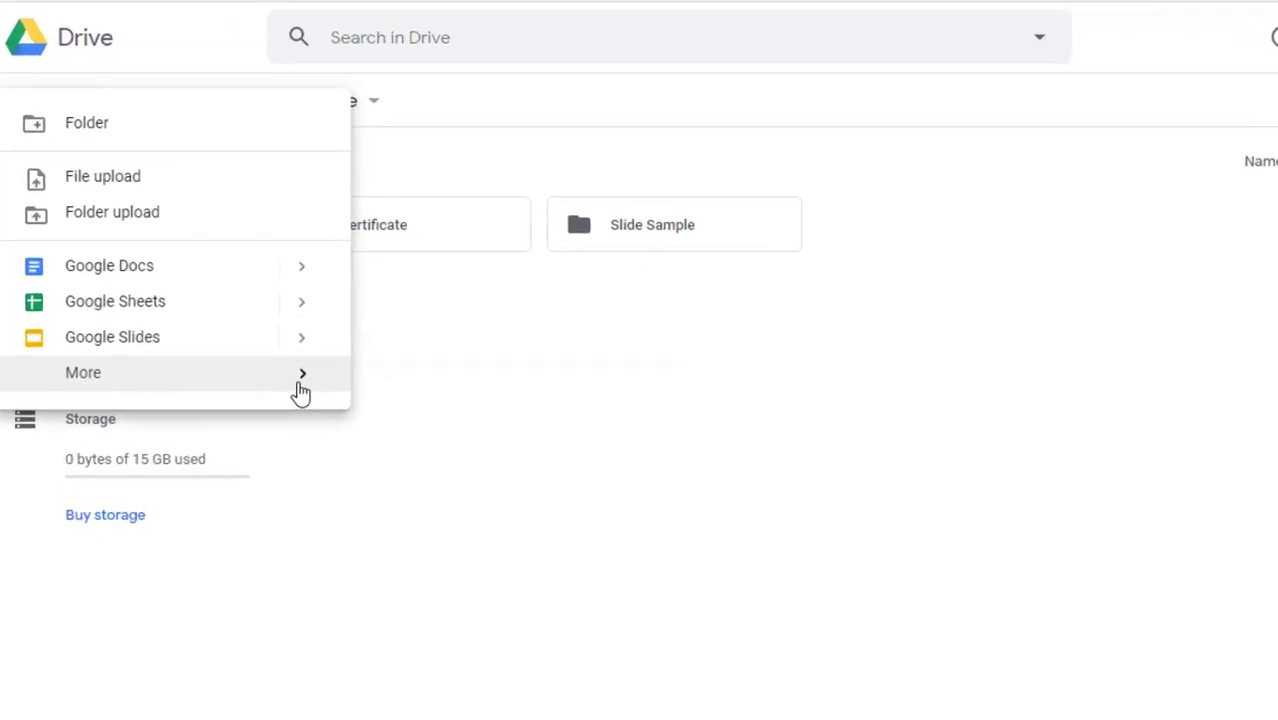
{"action": "mouse_move", "coordinate": [301, 390]}
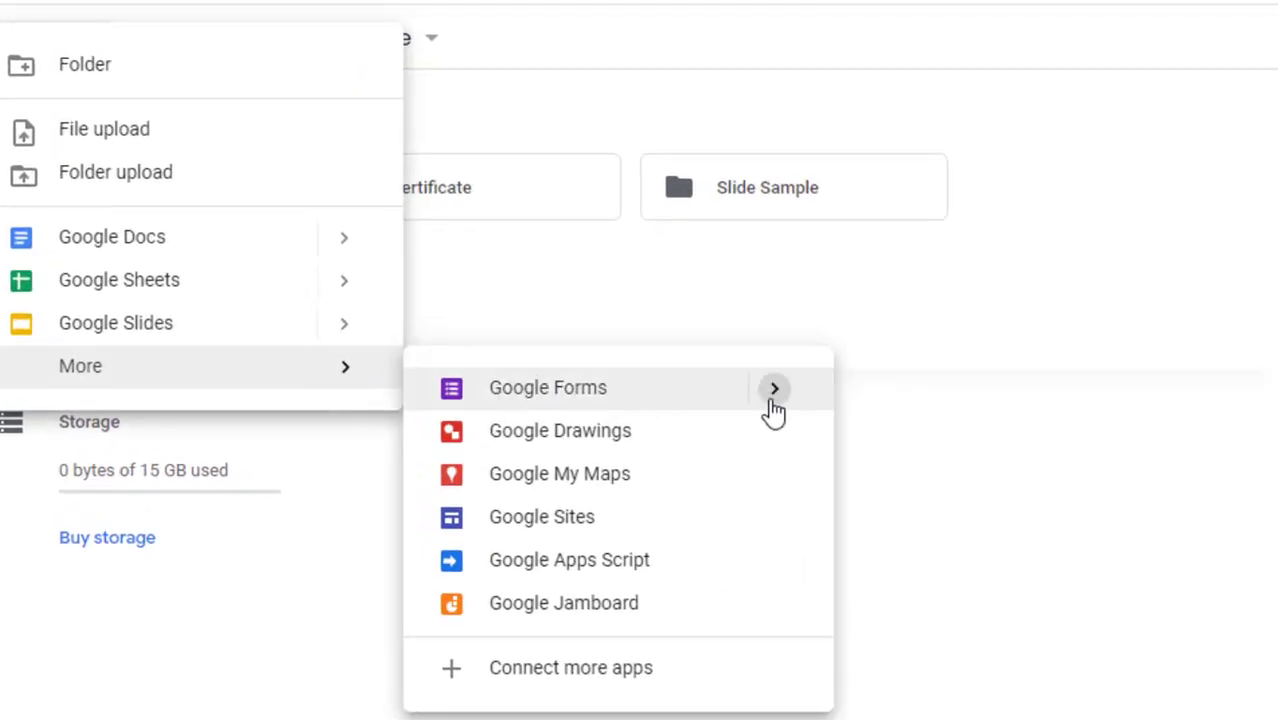
{"action": "mouse_move", "coordinate": [770, 398]}
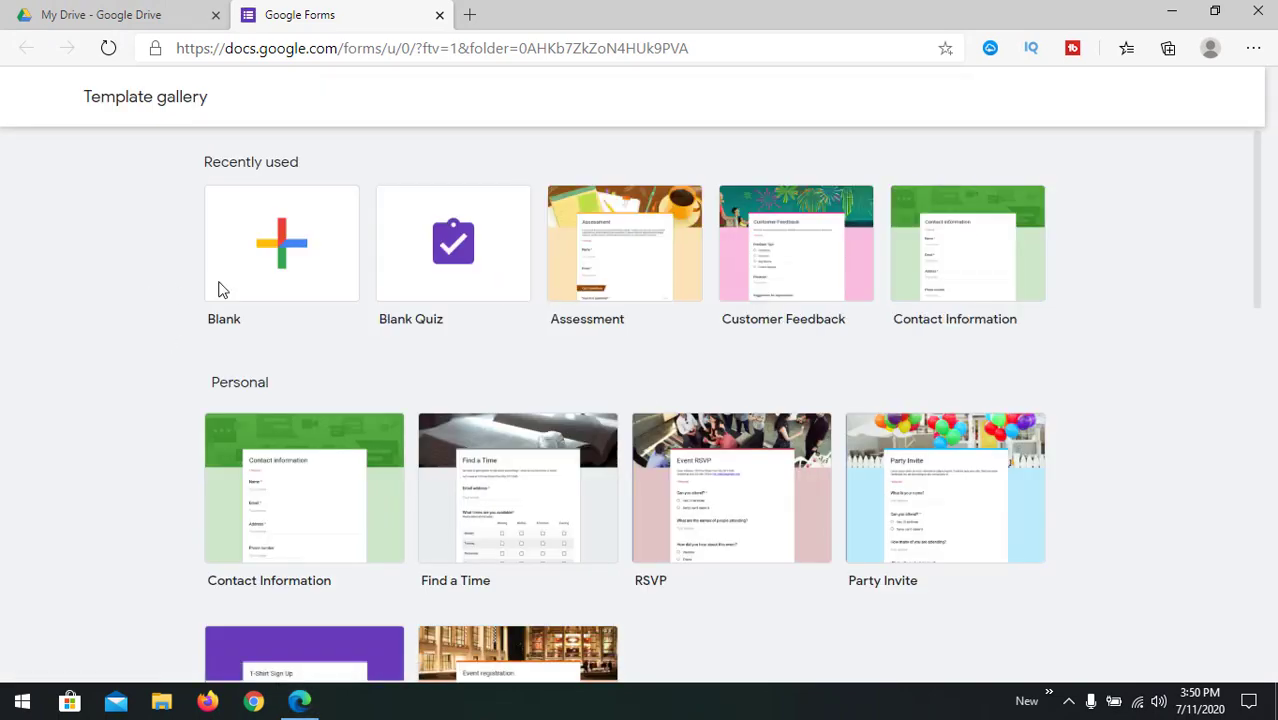
Step: Browse the template gallery, then start a quiz from the Blank Quiz tile
{"action": "scroll", "coordinate": [373, 465], "scroll_direction": "down", "scroll_amount": 3}
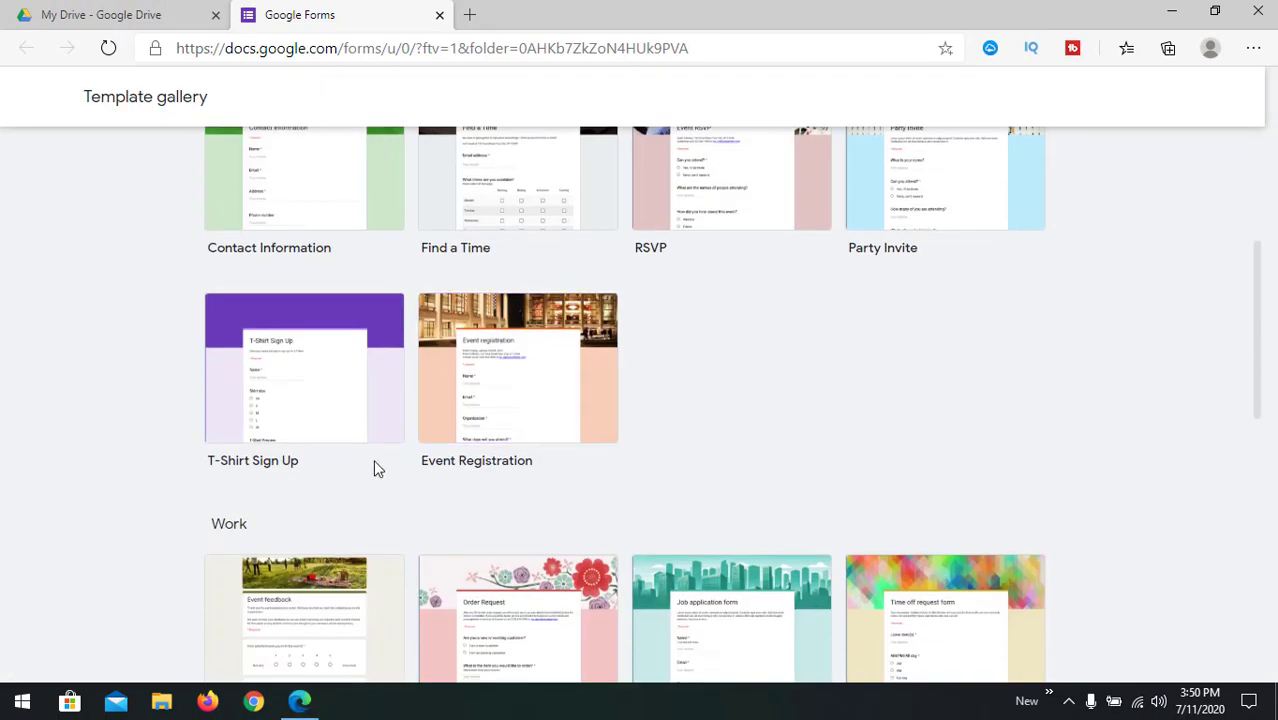
{"action": "scroll", "coordinate": [540, 640], "scroll_direction": "down", "scroll_amount": 3}
{"action": "scroll", "coordinate": [430, 505], "scroll_direction": "down", "scroll_amount": 2}
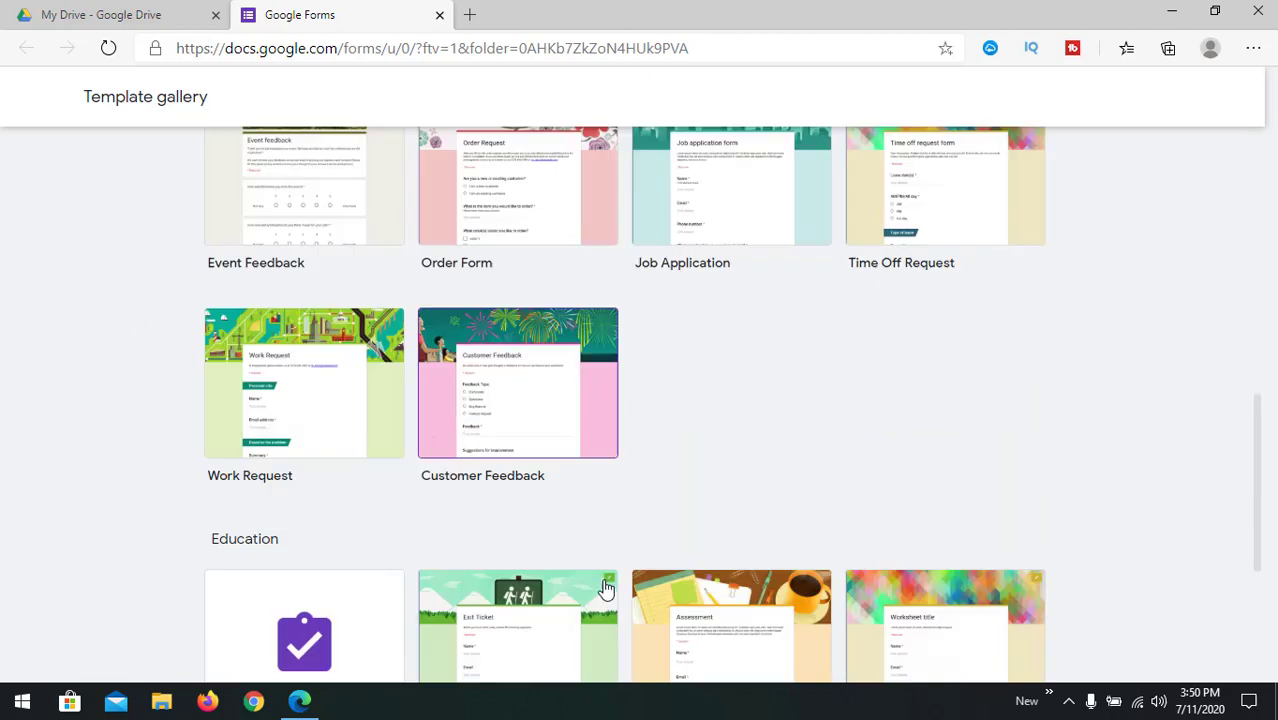
{"action": "scroll", "coordinate": [410, 568], "scroll_direction": "down", "scroll_amount": 2}
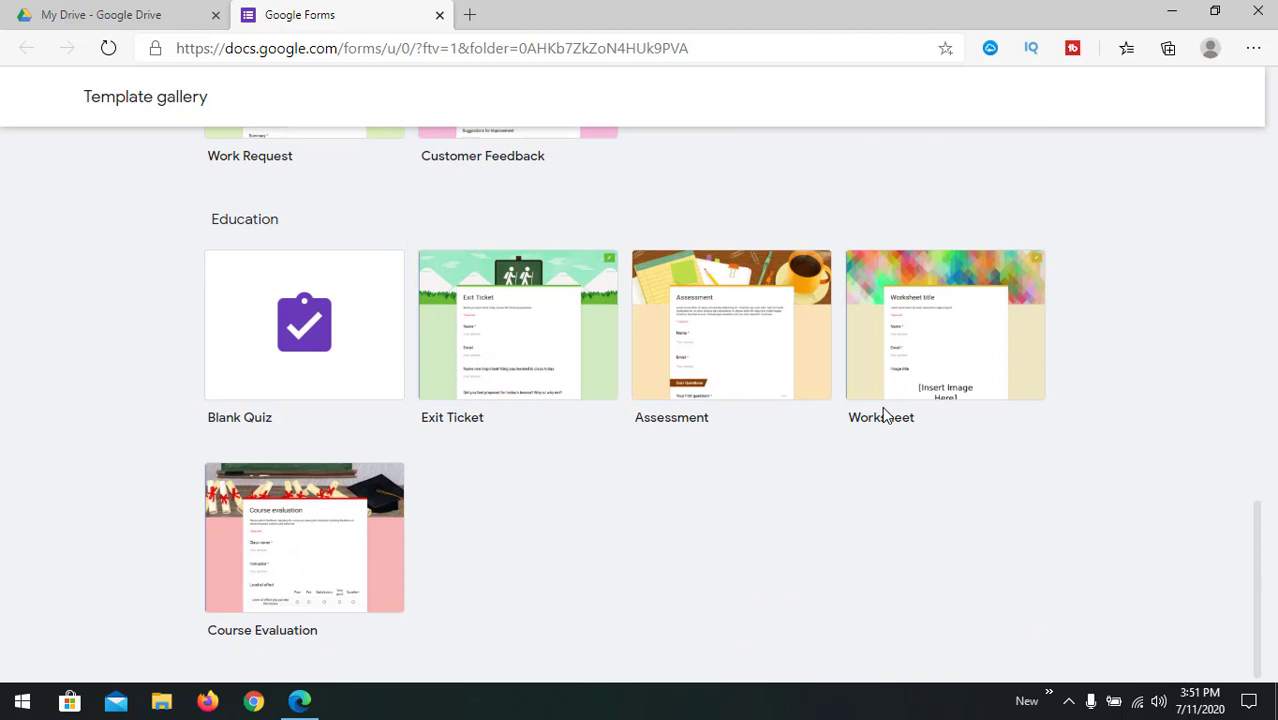
{"action": "scroll", "coordinate": [882, 410], "scroll_direction": "up", "scroll_amount": 2}
{"action": "scroll", "coordinate": [600, 410], "scroll_direction": "up", "scroll_amount": 1}
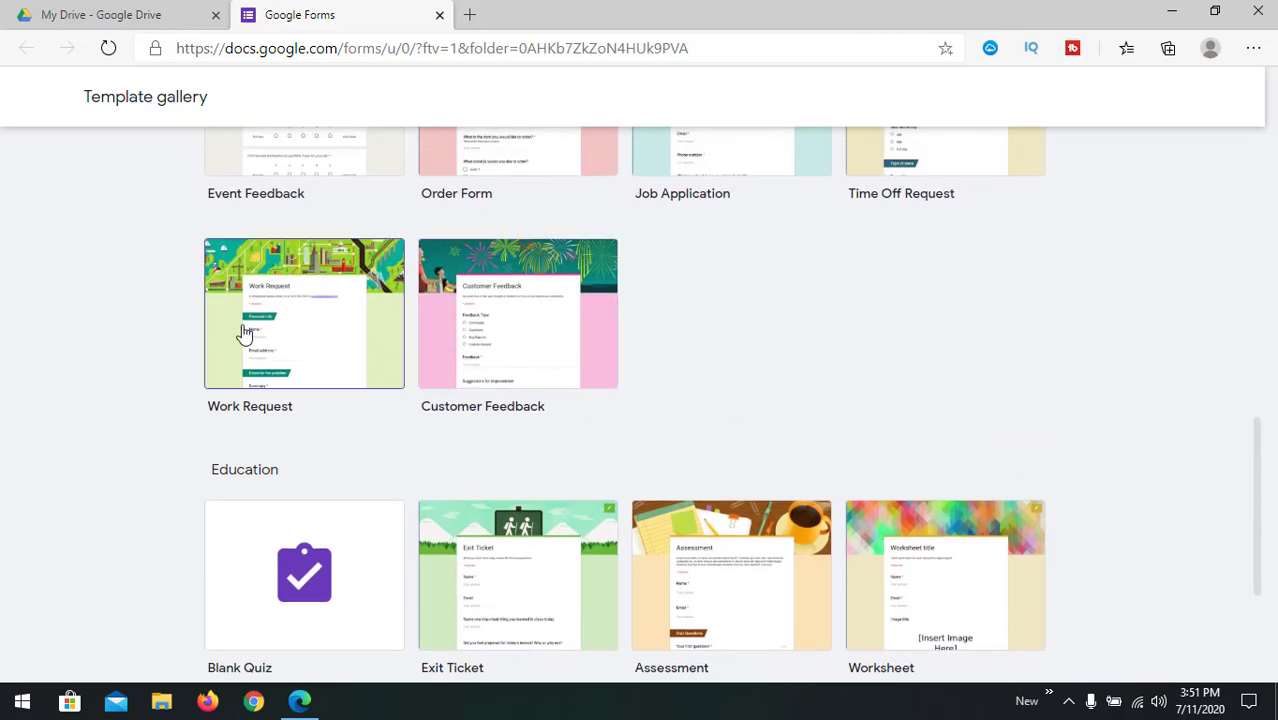
{"action": "scroll", "coordinate": [415, 369], "scroll_direction": "up", "scroll_amount": 5}
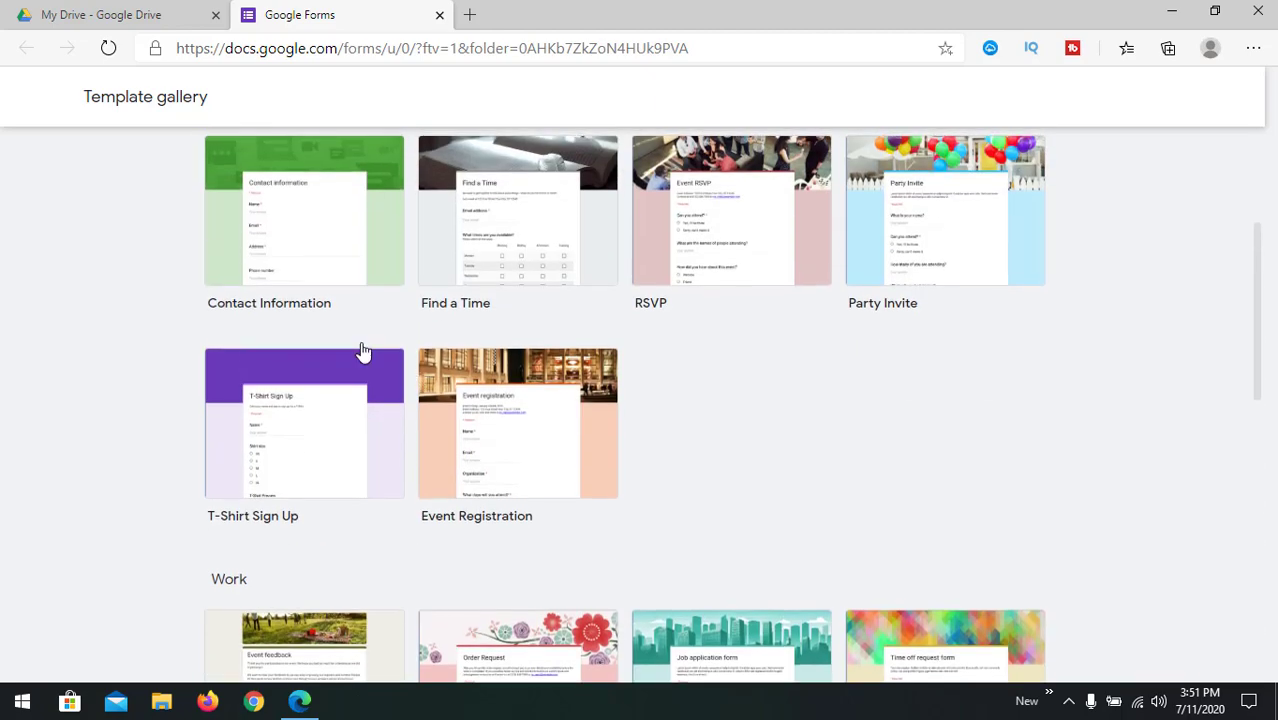
{"action": "scroll", "coordinate": [722, 303], "scroll_direction": "up", "scroll_amount": 3}
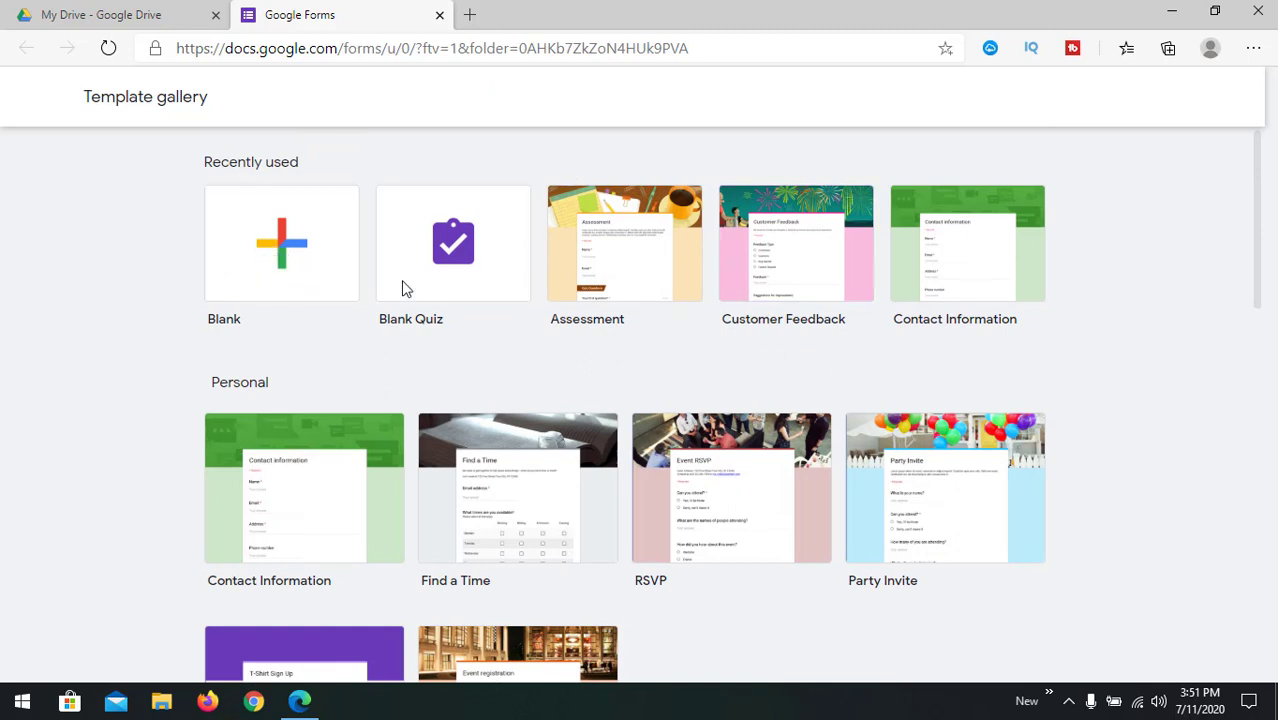
{"action": "left_click", "coordinate": [470, 258]}
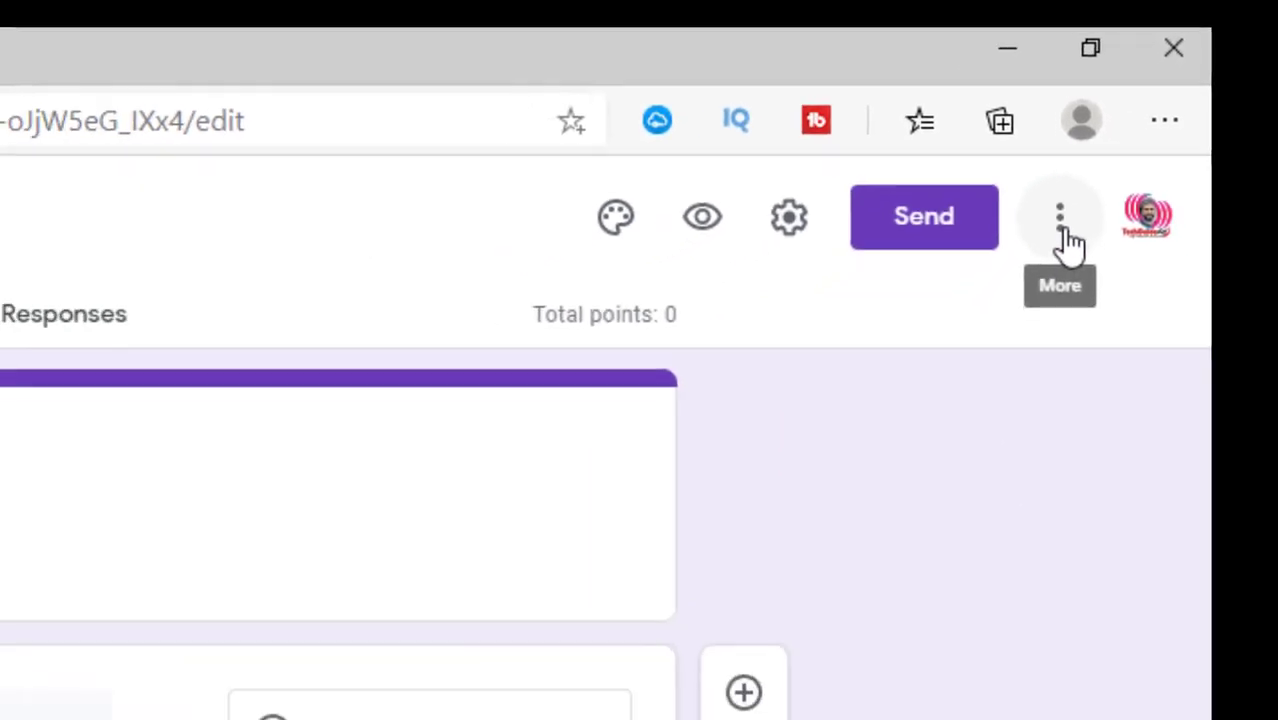
Step: Search the add-on marketplace for 'cert' and open the Certify'em listing
{"action": "left_click", "coordinate": [1064, 232]}
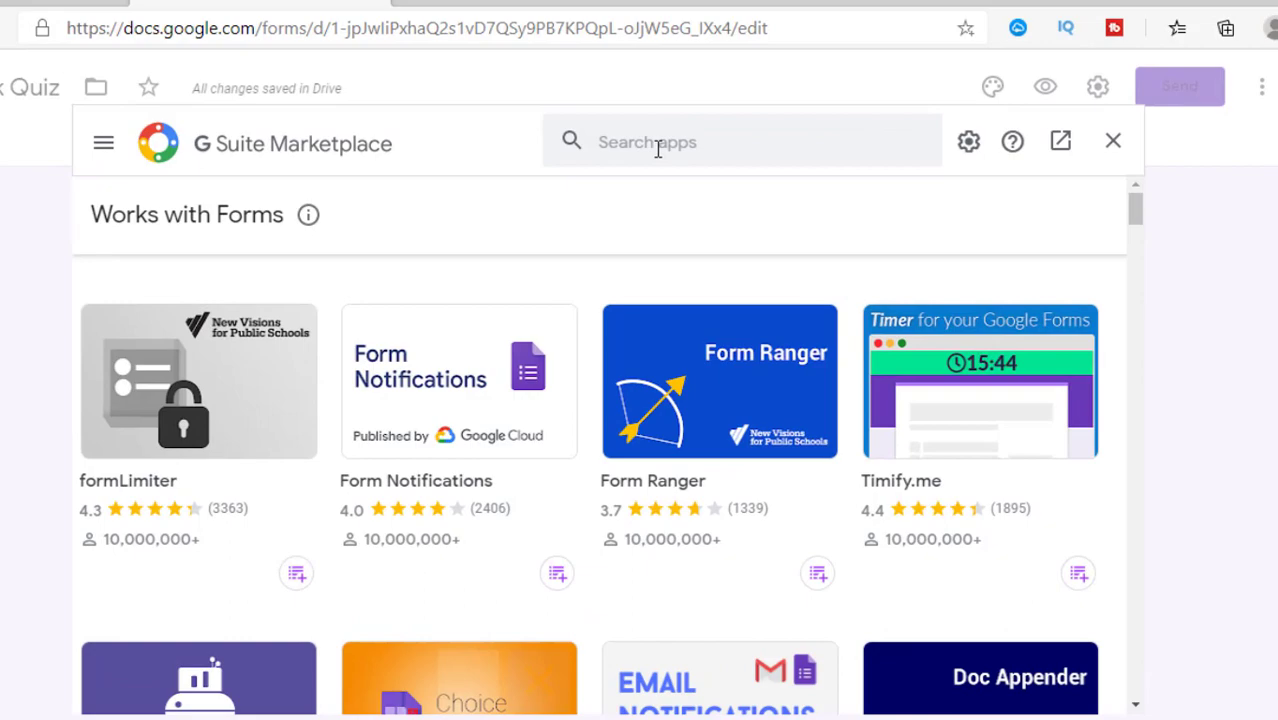
{"action": "left_click", "coordinate": [680, 147]}
{"action": "type", "text": "certify"}
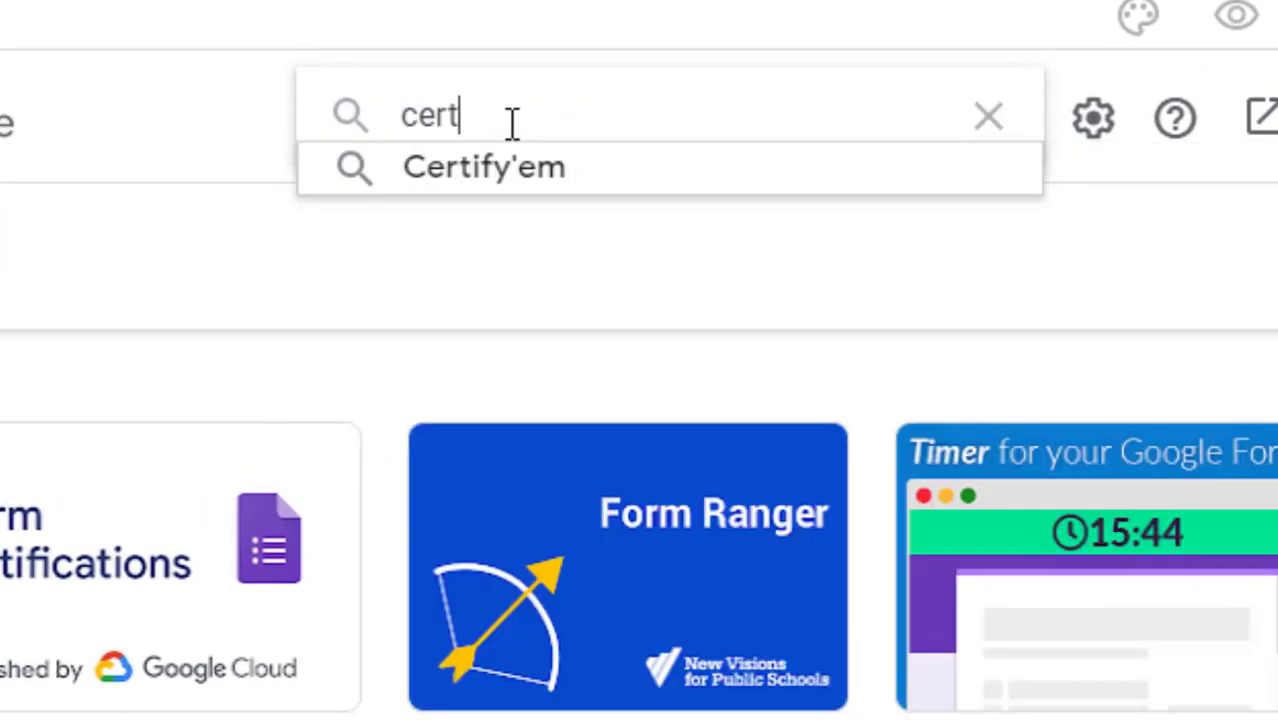
{"action": "left_click", "coordinate": [536, 171]}
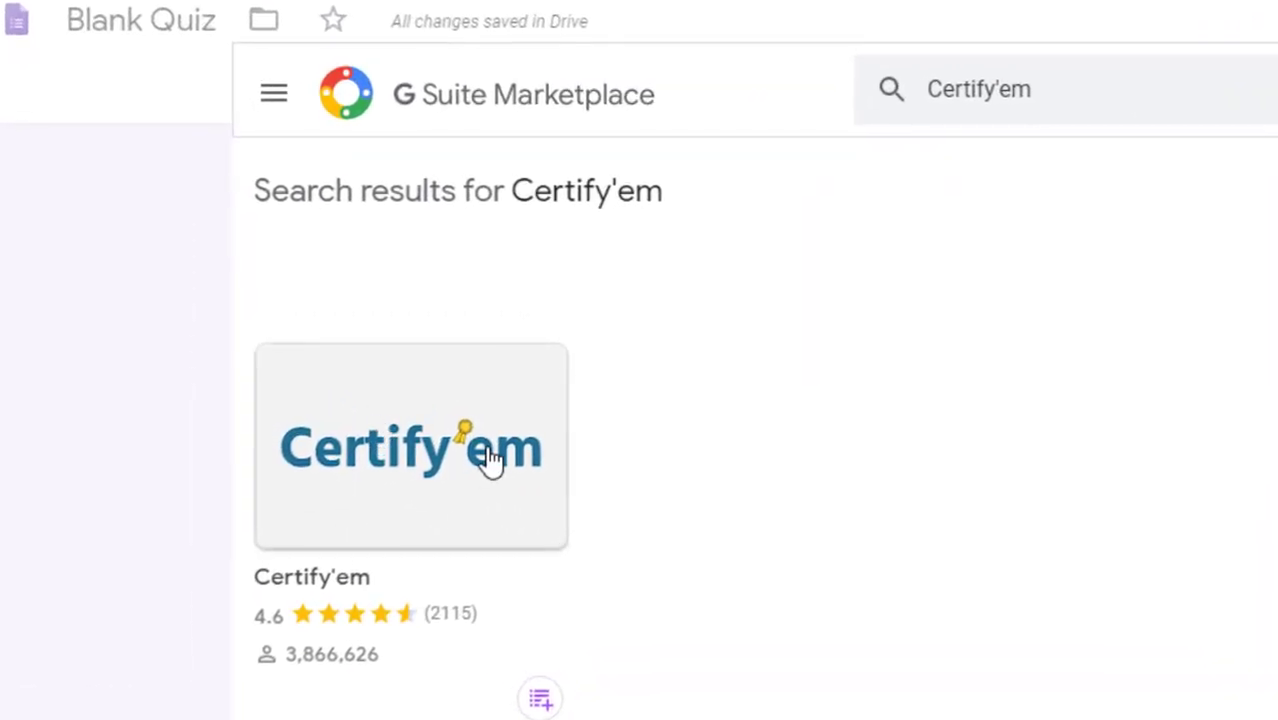
{"action": "left_click", "coordinate": [485, 455]}
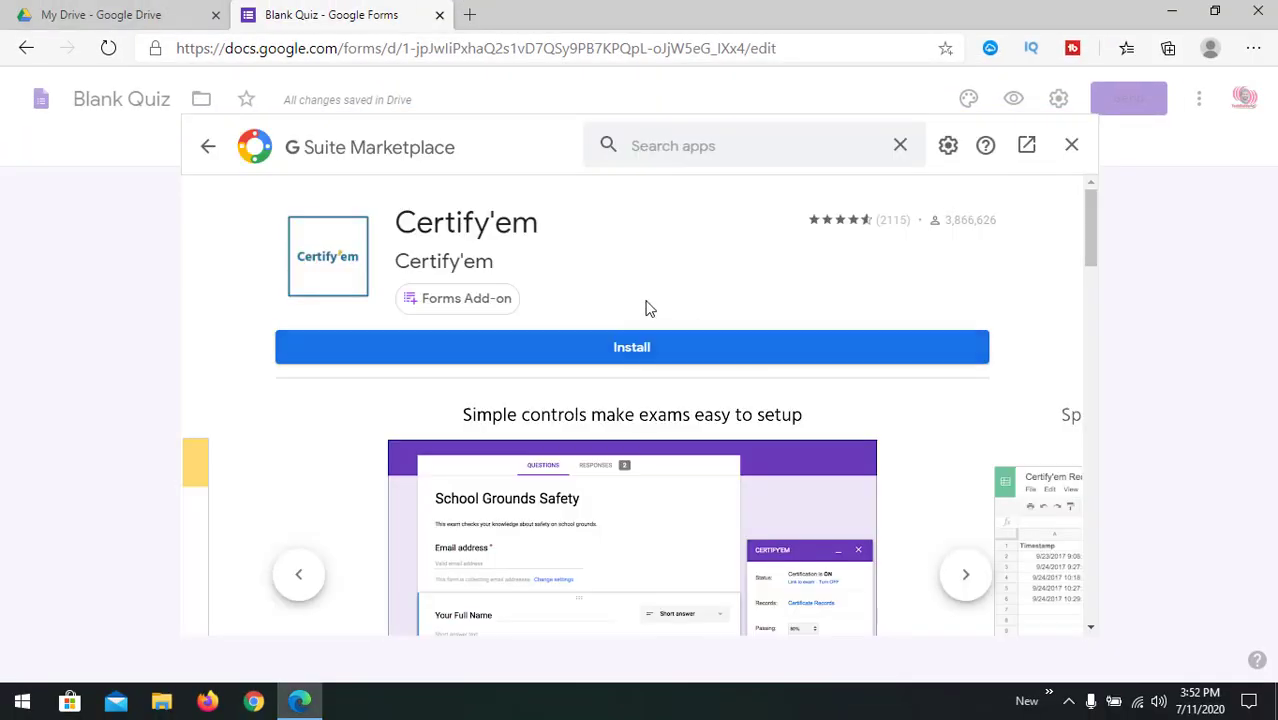
Step: Install Certify'em, allowing it access to the chosen account, then close the Marketplace
{"action": "left_click", "coordinate": [647, 357]}
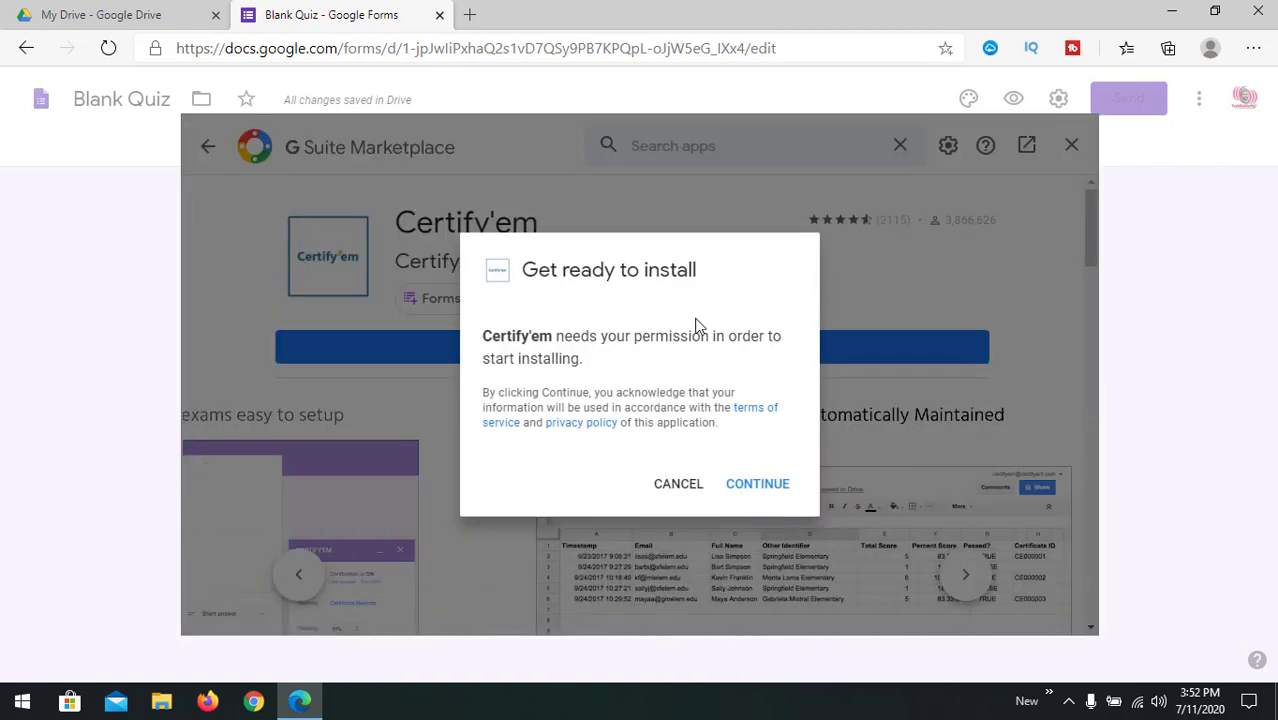
{"action": "left_click", "coordinate": [745, 490]}
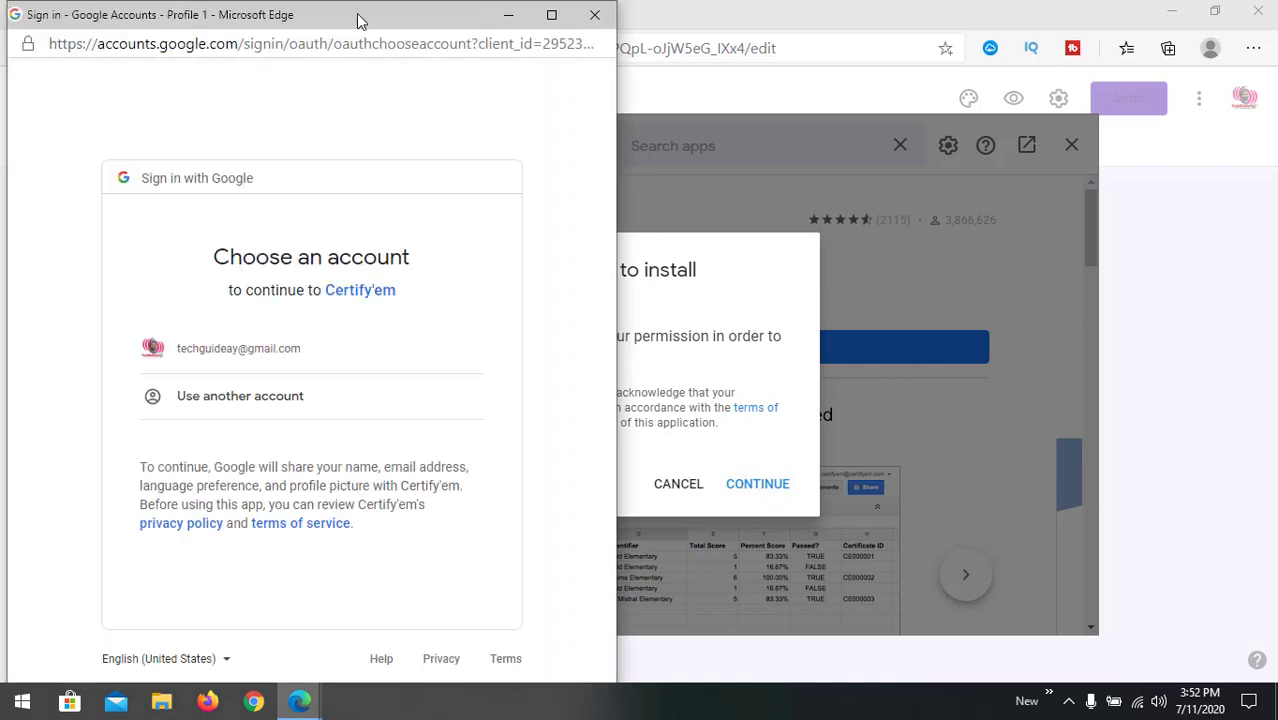
{"action": "left_click_drag", "start_coordinate": [359, 20], "coordinate": [705, 15]}
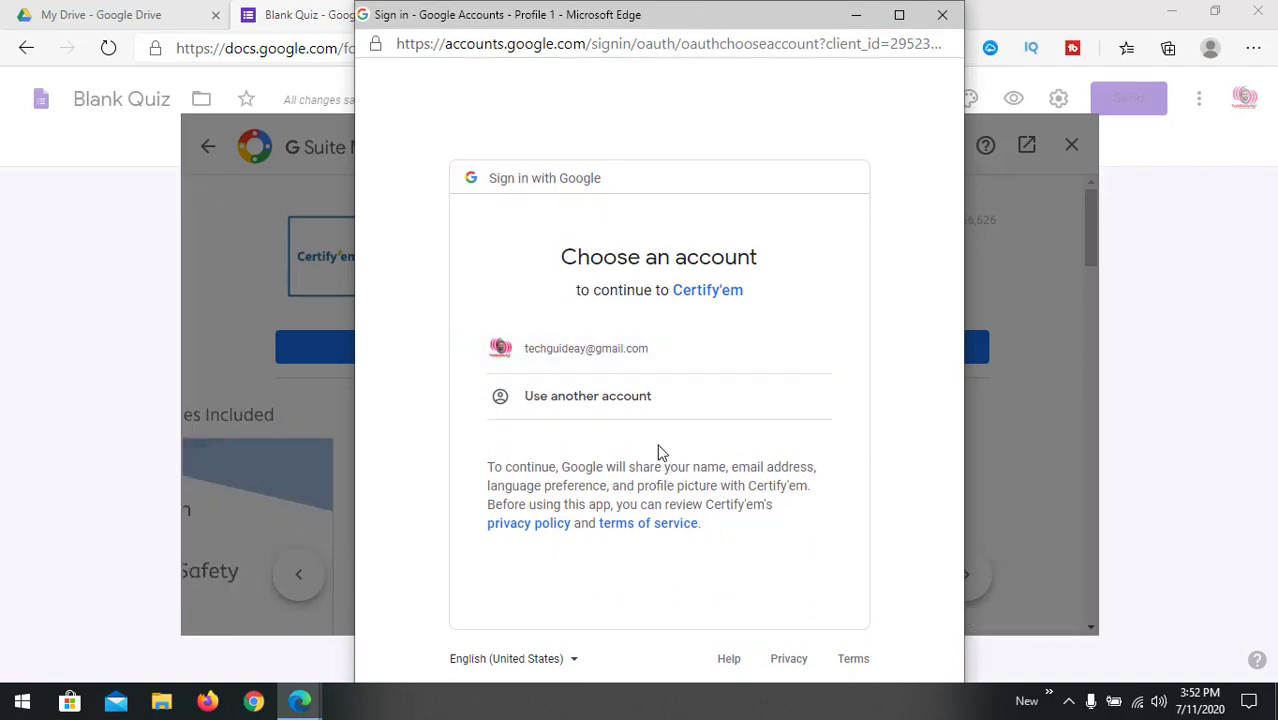
{"action": "left_click", "coordinate": [621, 362]}
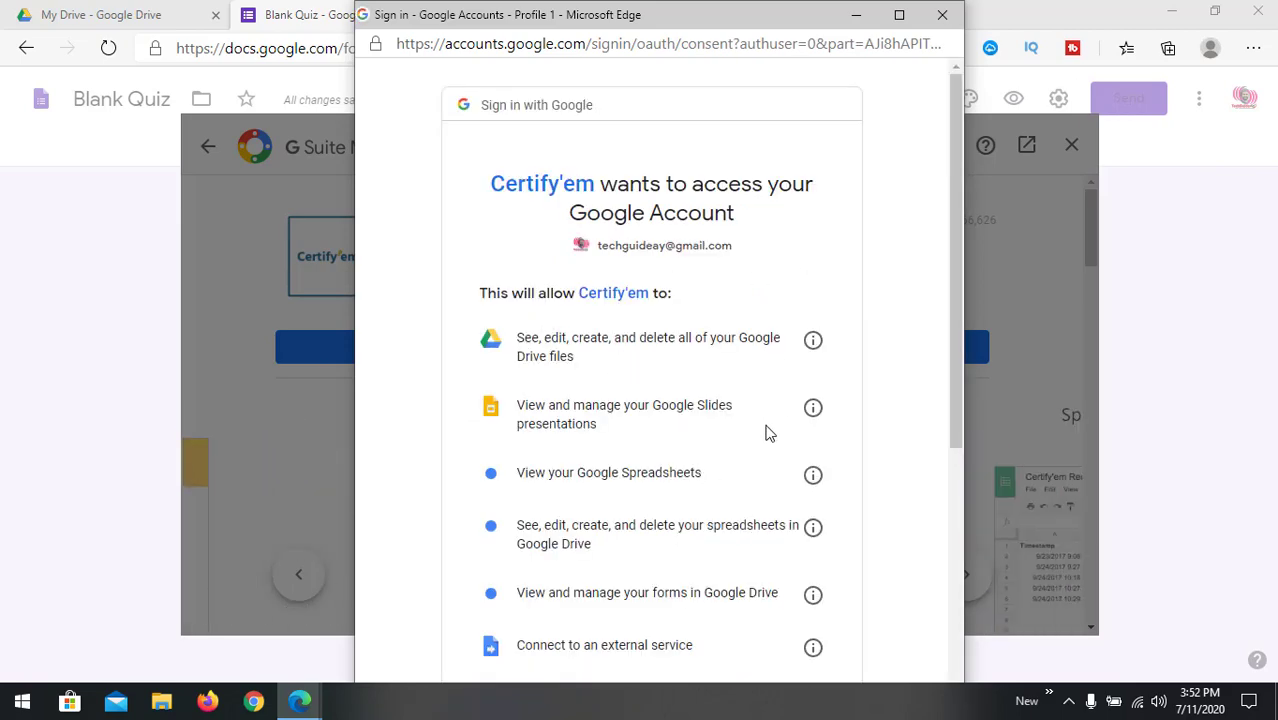
{"action": "scroll", "coordinate": [768, 432], "scroll_direction": "down", "scroll_amount": 5}
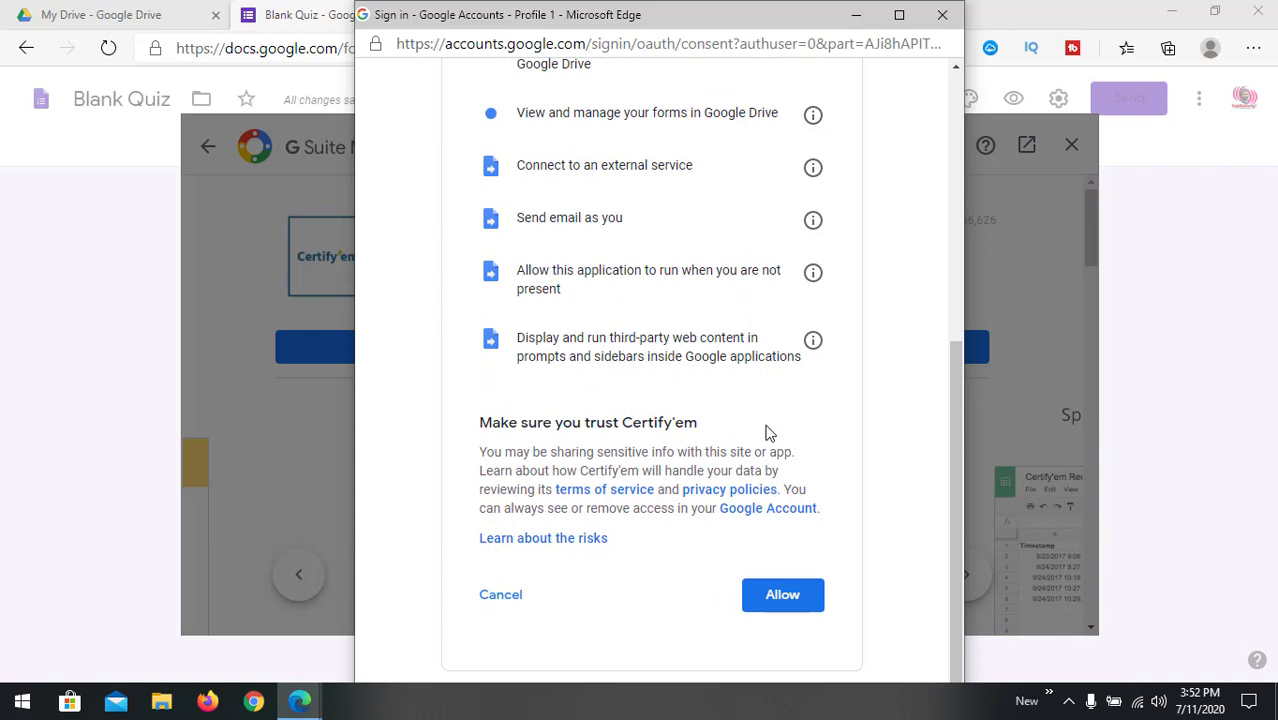
{"action": "left_click", "coordinate": [786, 597]}
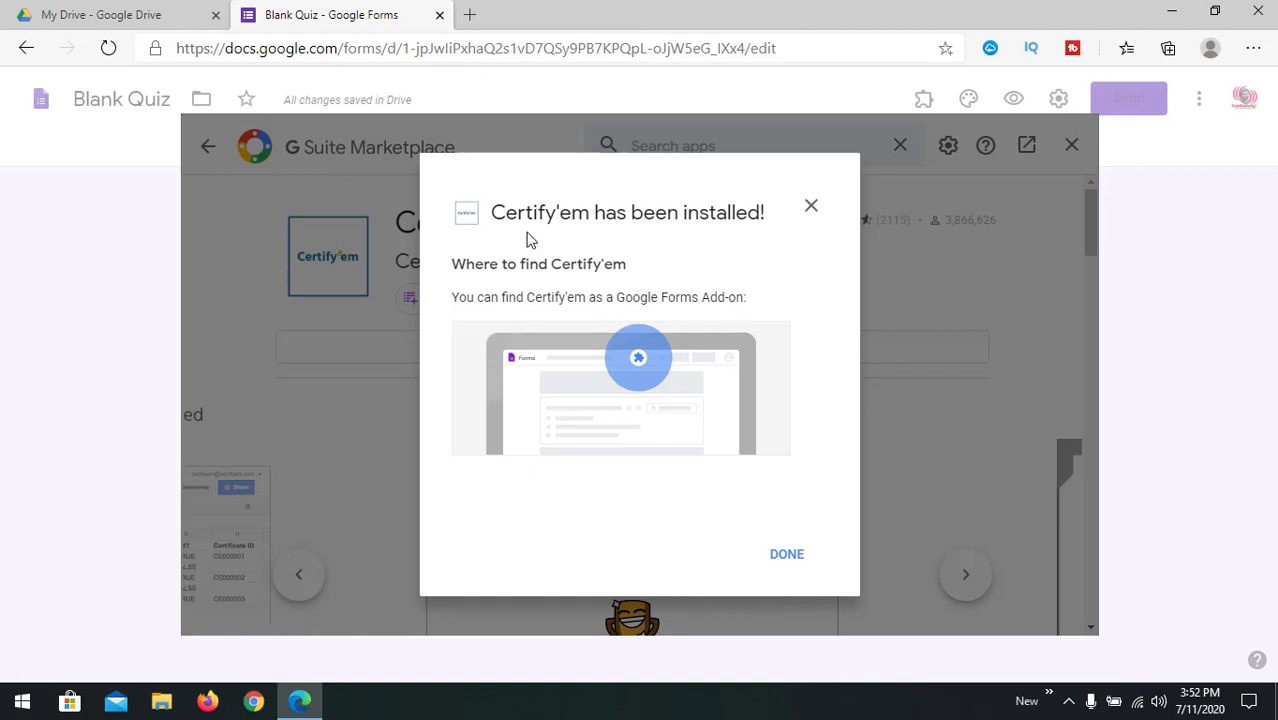
{"action": "left_click", "coordinate": [787, 556]}
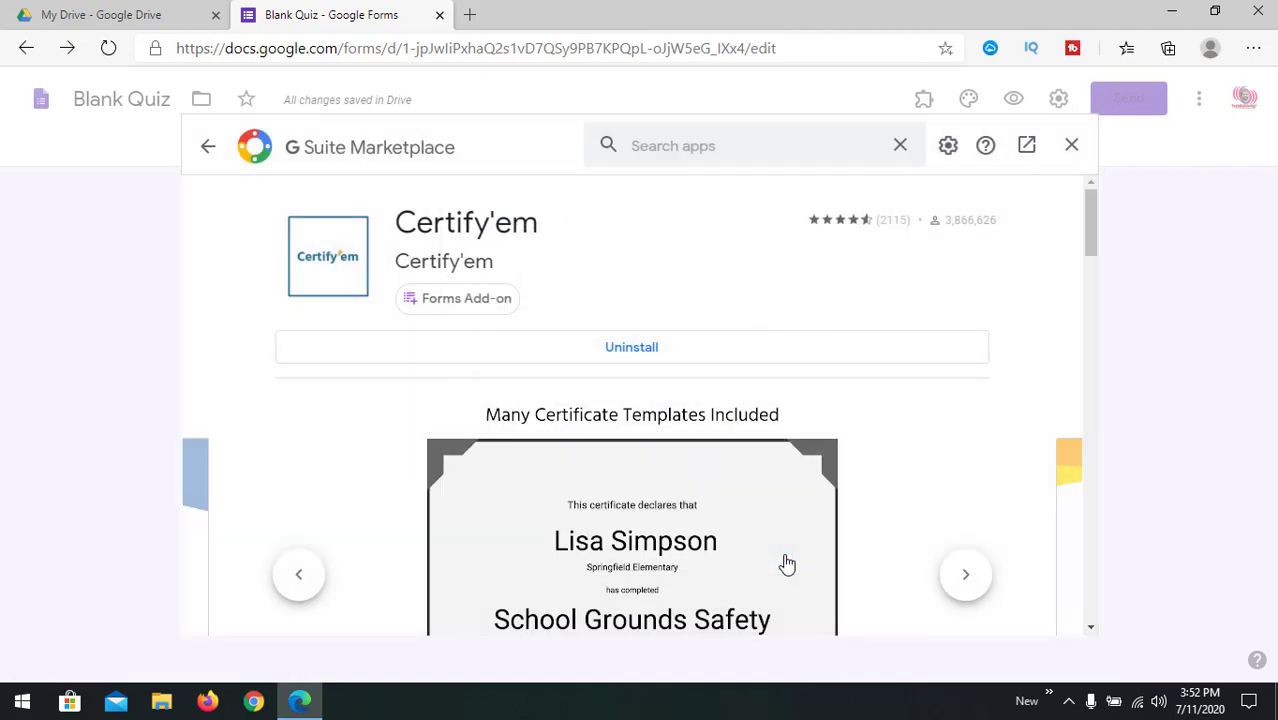
{"action": "left_click", "coordinate": [1072, 147]}
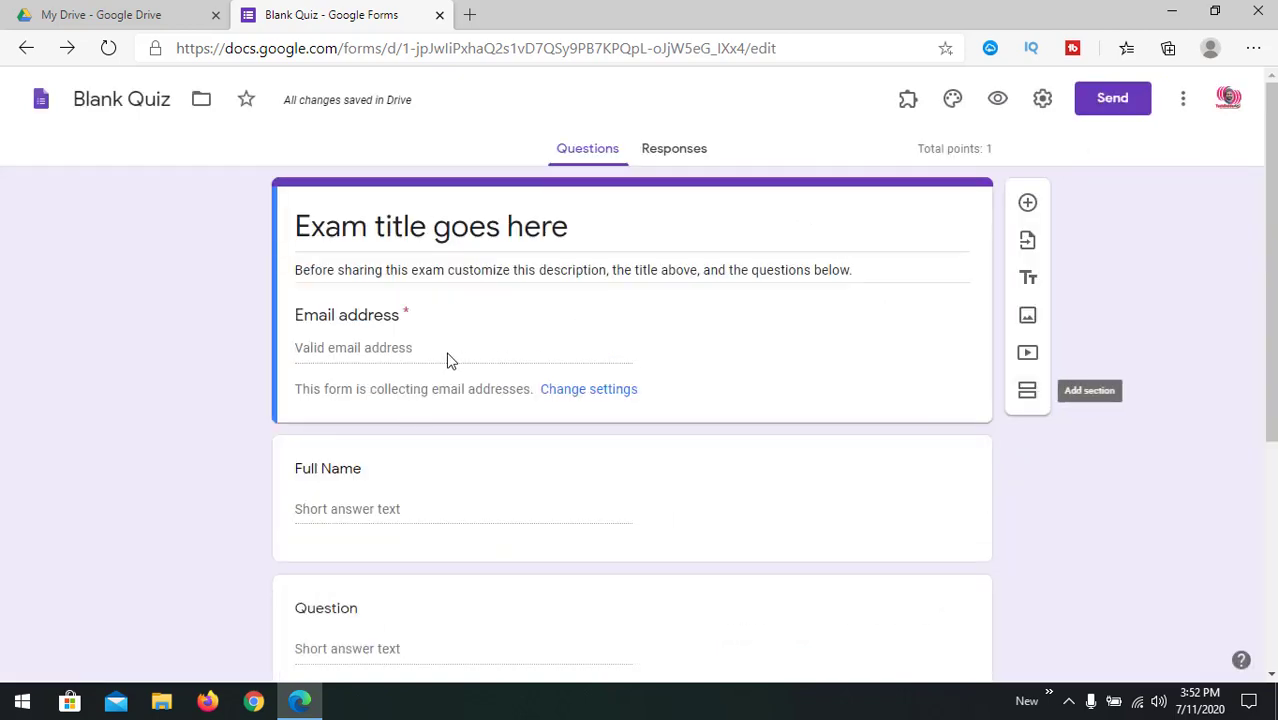
{"action": "scroll", "coordinate": [516, 431], "scroll_direction": "down", "scroll_amount": 4}
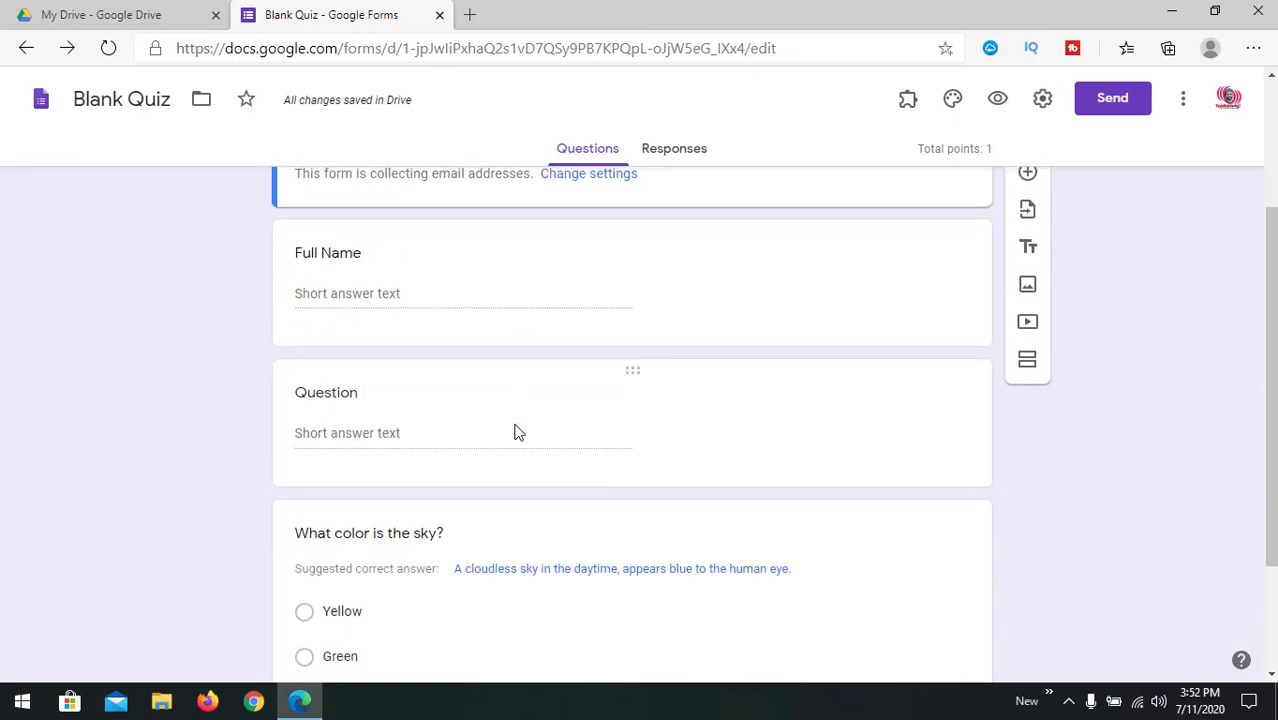
{"action": "scroll", "coordinate": [516, 431], "scroll_direction": "up", "scroll_amount": 4}
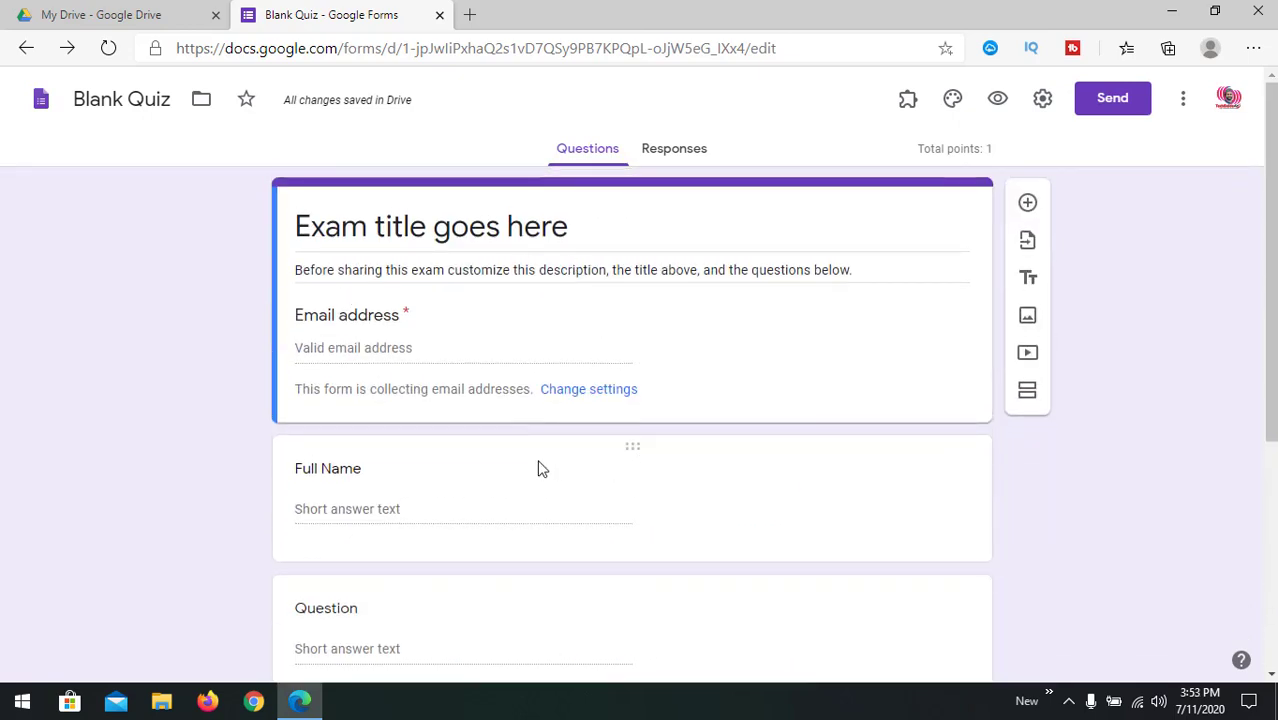
{"action": "scroll", "coordinate": [451, 456], "scroll_direction": "down", "scroll_amount": 4}
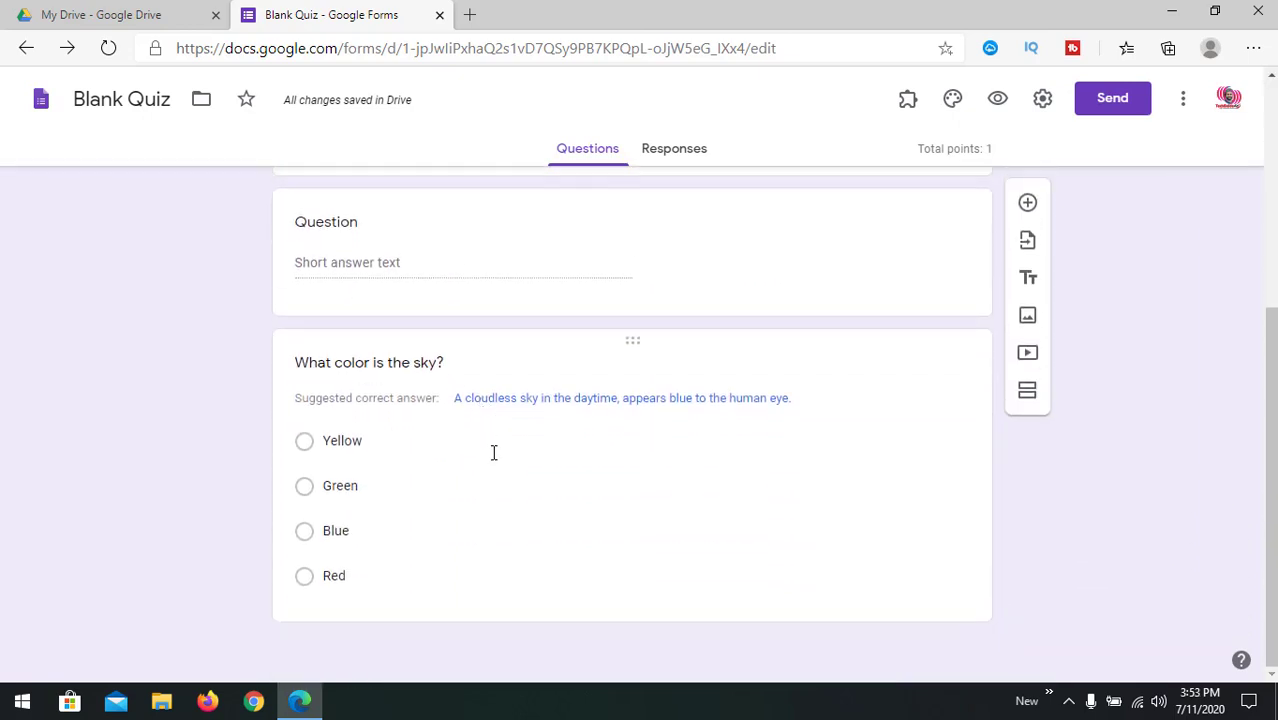
{"action": "scroll", "coordinate": [550, 465], "scroll_direction": "up", "scroll_amount": 4}
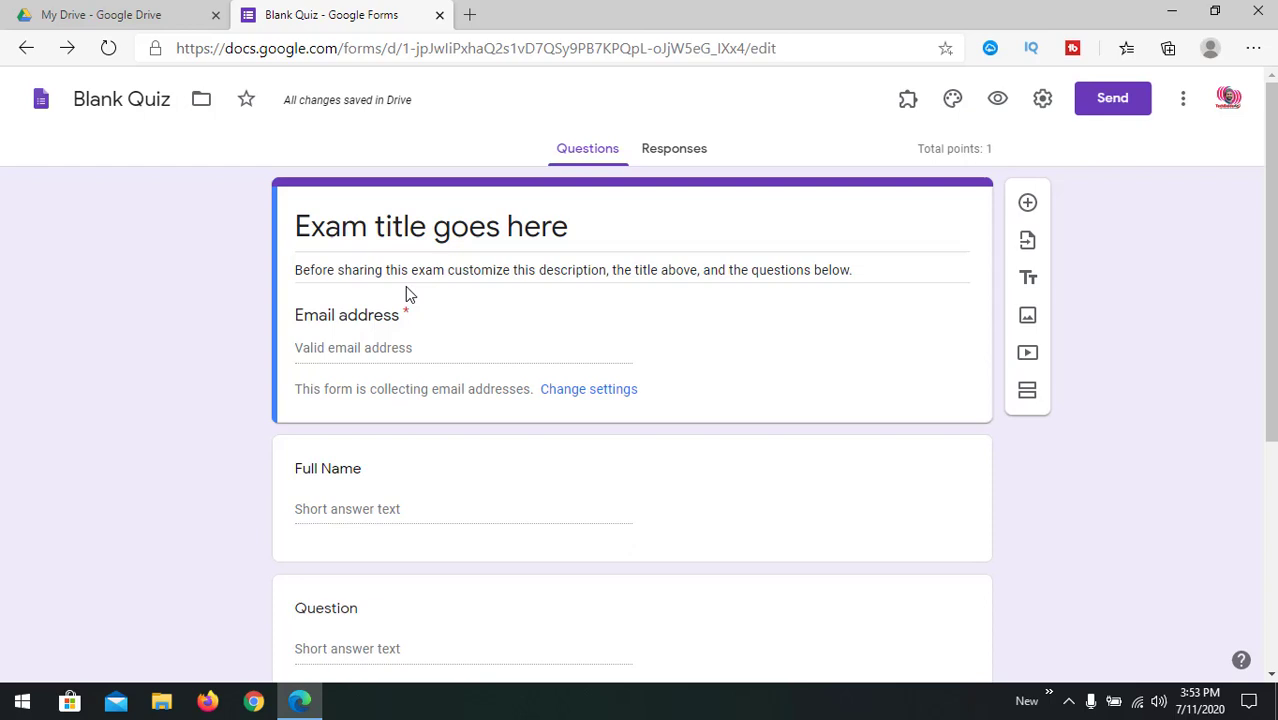
Step: Replace the 'Exam title goes here' header with 'Quiz Exam 2020'
{"action": "left_click", "coordinate": [452, 234]}
{"action": "left_click", "coordinate": [378, 225]}
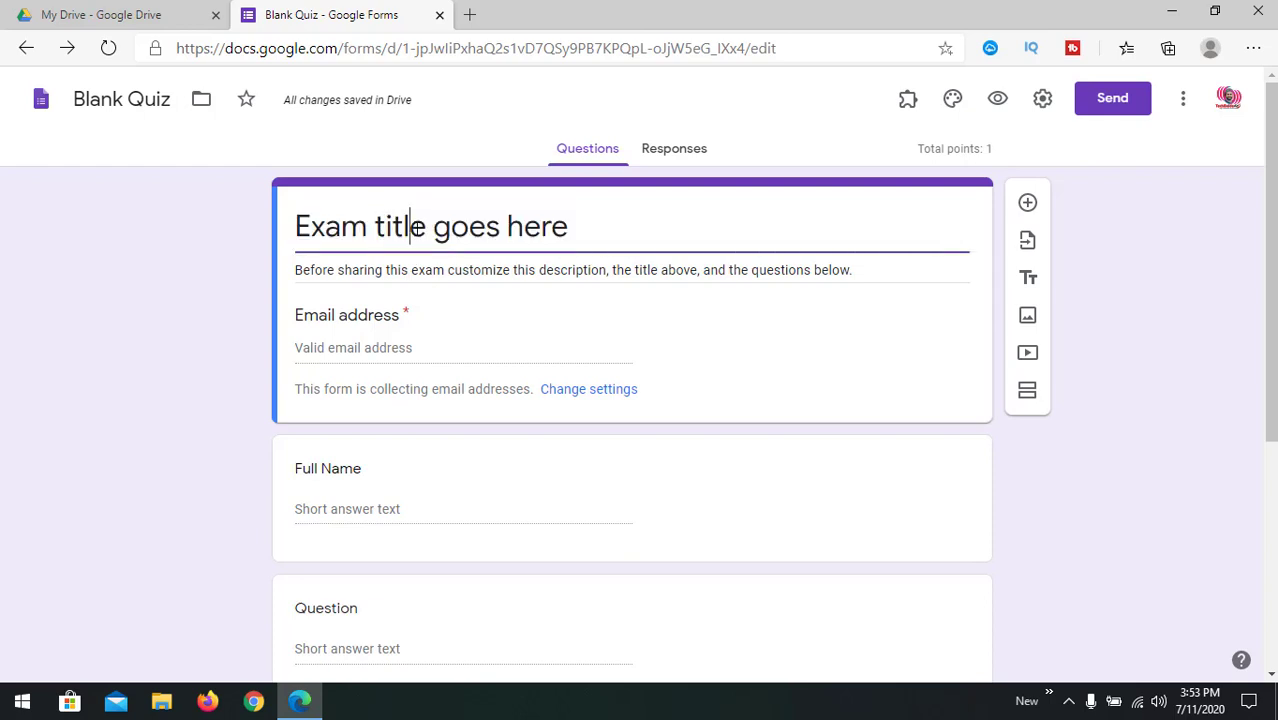
{"action": "left_click", "coordinate": [410, 226]}
{"action": "left_click", "coordinate": [375, 226]}
{"action": "left_click_drag", "start_coordinate": [375, 226], "coordinate": [772, 210]}
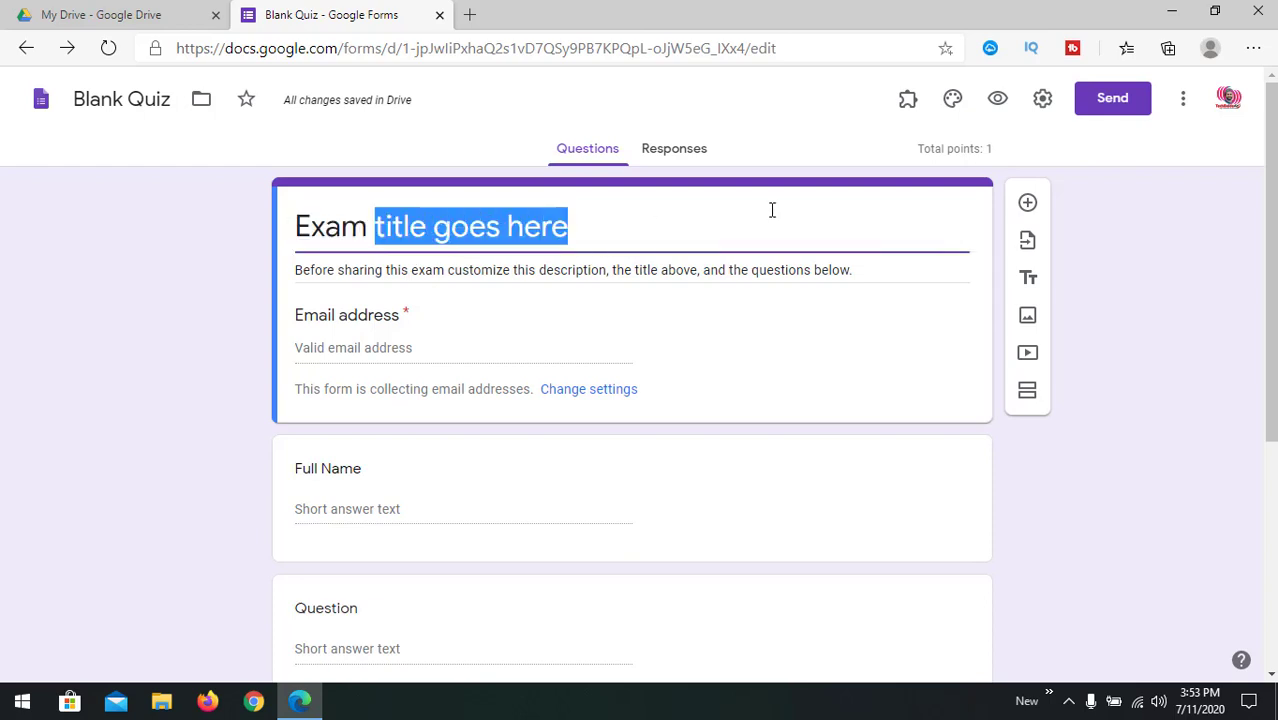
{"action": "key", "text": "ctrl+a"}
{"action": "type", "text": "Q"}
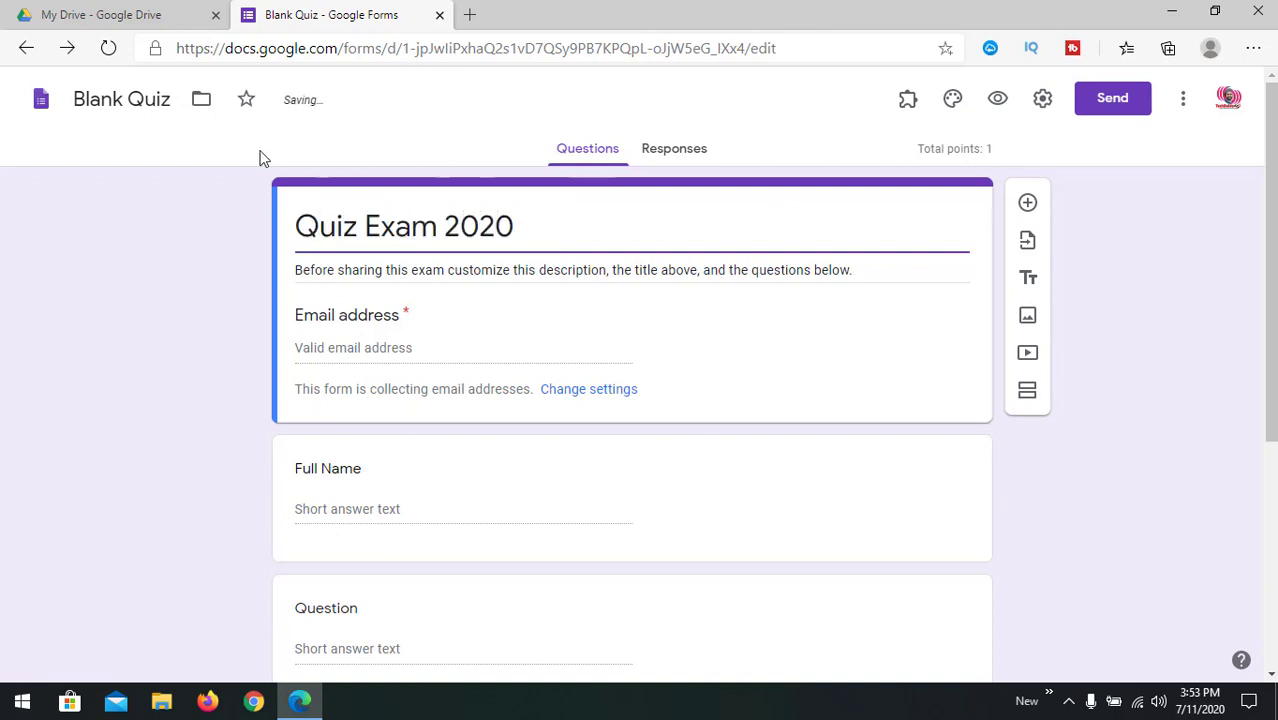
Step: Rename the form from 'Blank Quiz' to 'Quiz Exam 2020' by pasting the title
{"action": "left_click", "coordinate": [130, 103]}
{"action": "triple_click", "coordinate": [513, 230]}
{"action": "key", "text": "ctrl+c"}
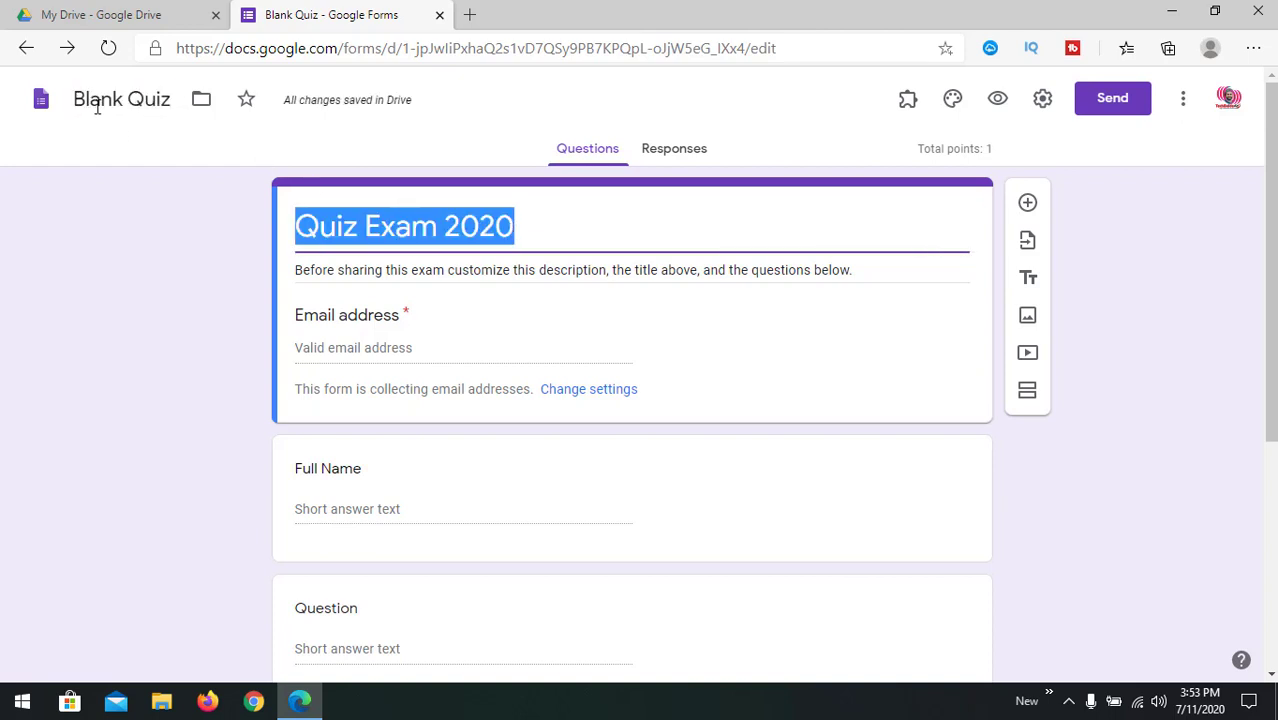
{"action": "left_click", "coordinate": [117, 100]}
{"action": "key", "text": "ctrl+v"}
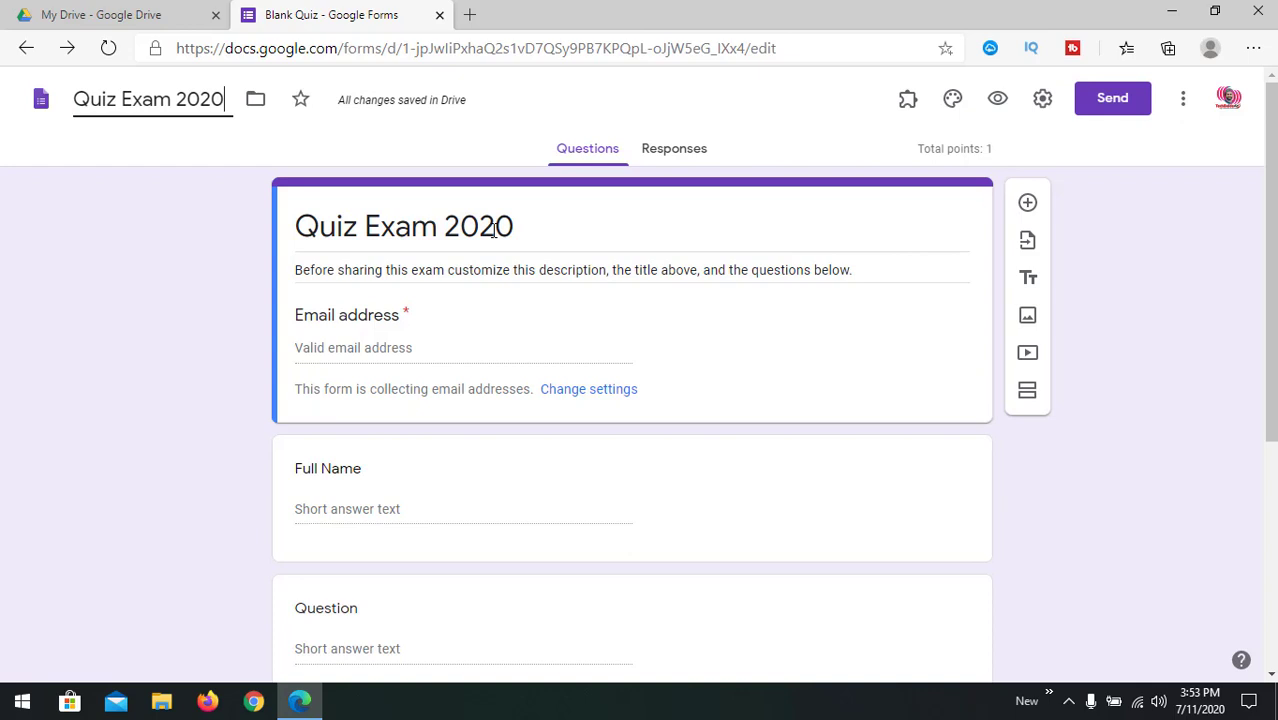
{"action": "triple_click", "coordinate": [493, 230]}
{"action": "left_click", "coordinate": [440, 352]}
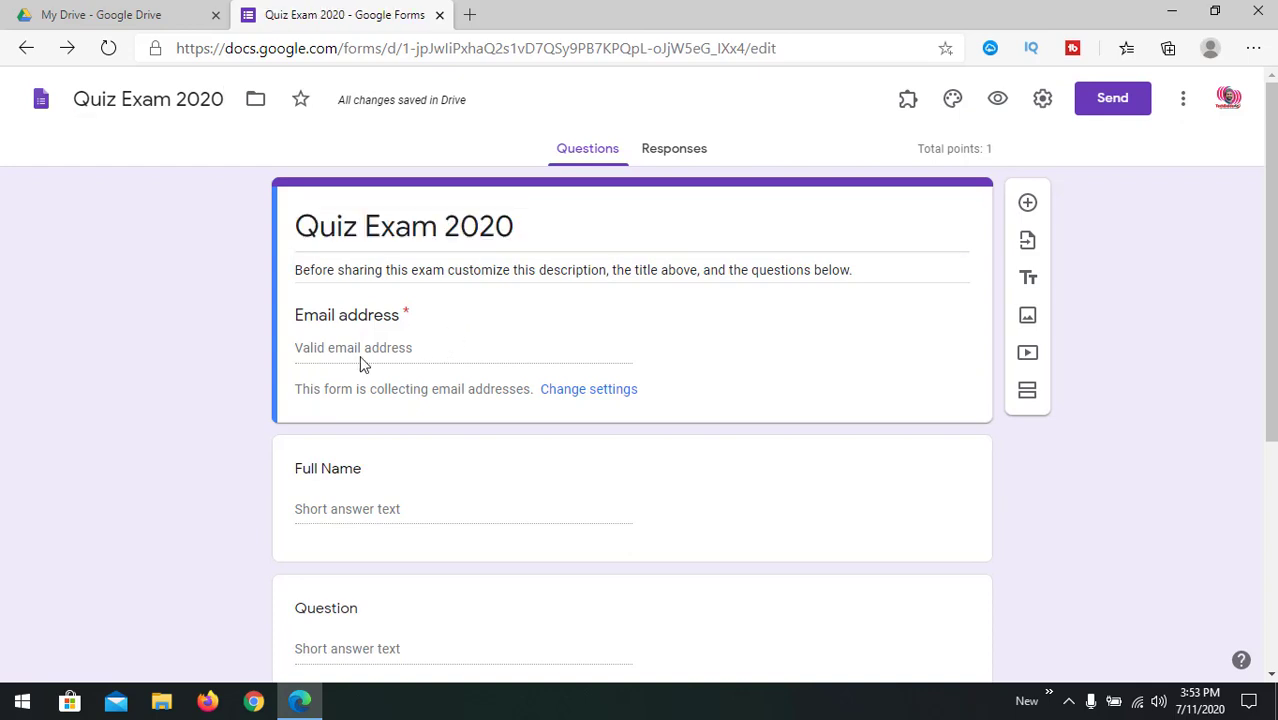
{"action": "scroll", "coordinate": [650, 390], "scroll_direction": "down", "scroll_amount": 2}
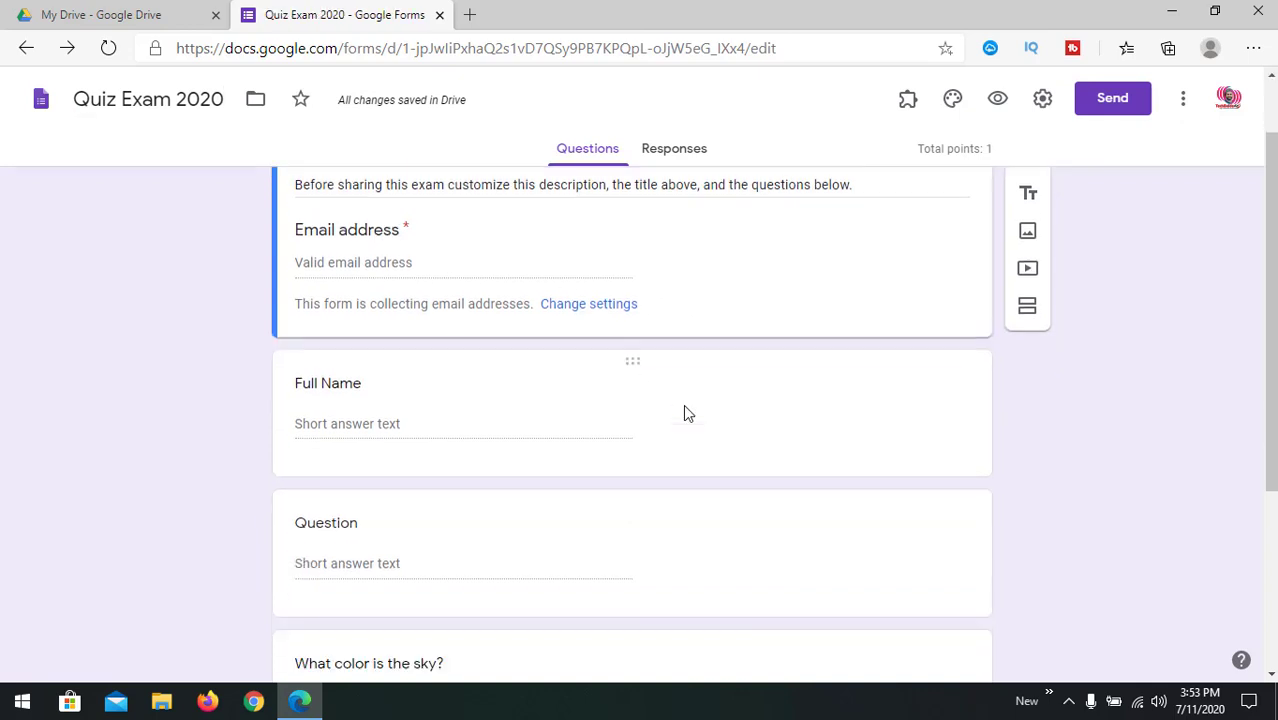
{"action": "left_click", "coordinate": [359, 309]}
{"action": "scroll", "coordinate": [420, 345], "scroll_direction": "up", "scroll_amount": 2}
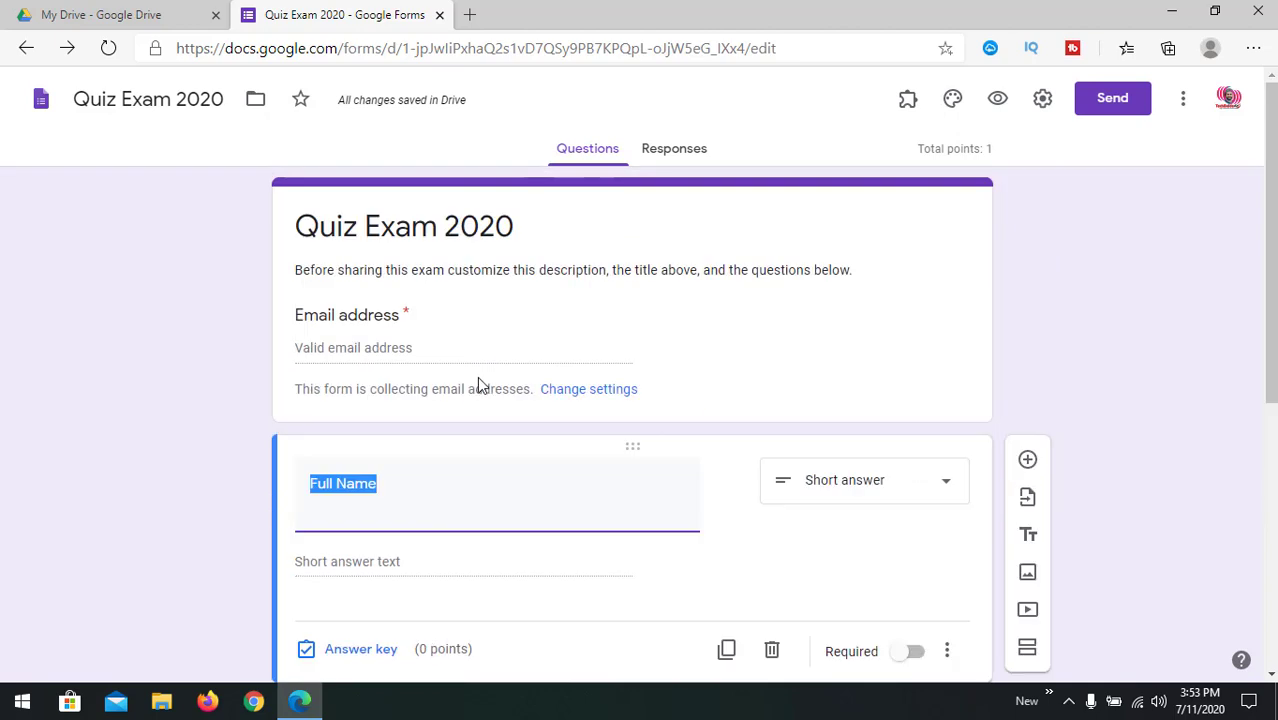
{"action": "scroll", "coordinate": [380, 332], "scroll_direction": "down", "scroll_amount": 2}
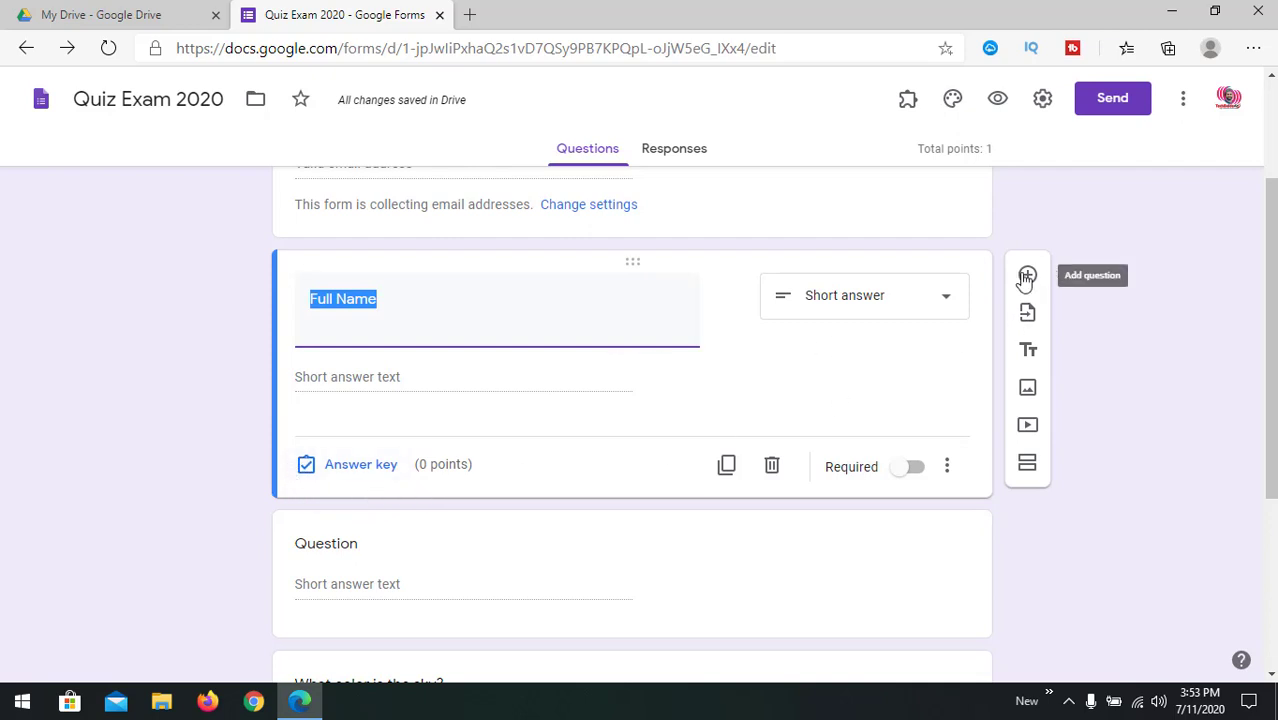
{"action": "scroll", "coordinate": [513, 448], "scroll_direction": "down", "scroll_amount": 3}
{"action": "left_click", "coordinate": [447, 337]}
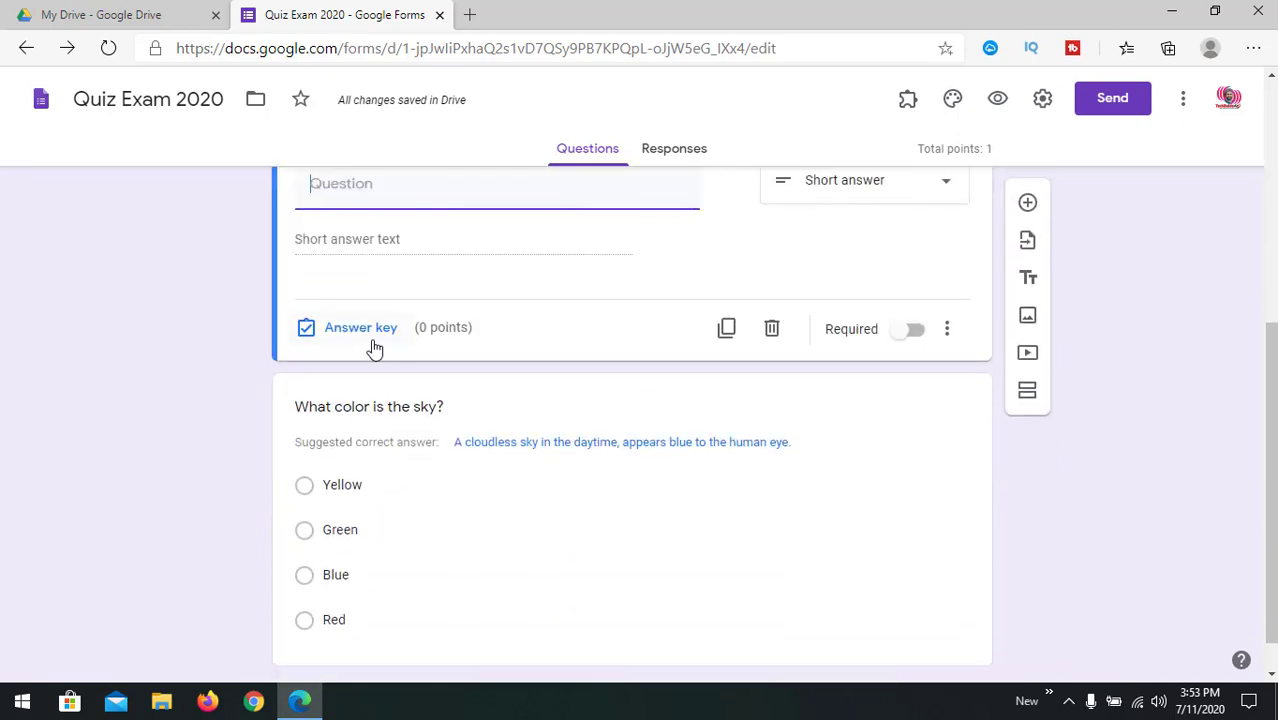
{"action": "left_click", "coordinate": [448, 487]}
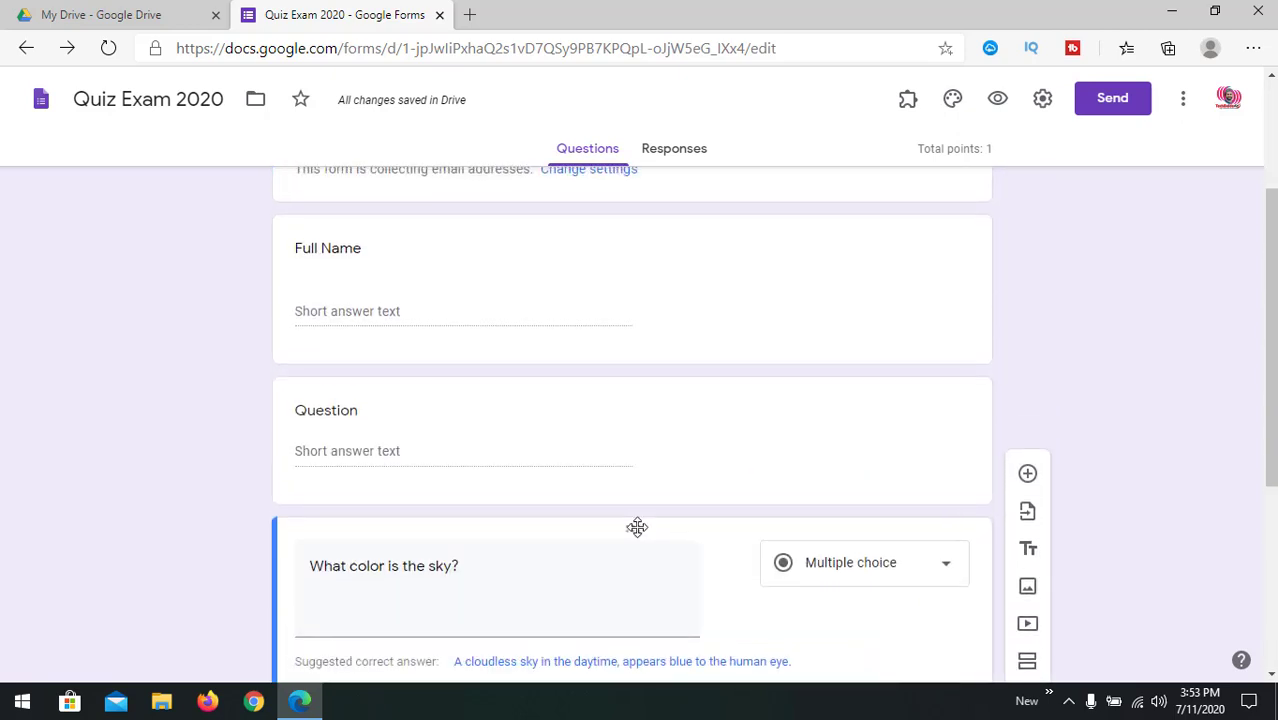
{"action": "scroll", "coordinate": [377, 448], "scroll_direction": "up", "scroll_amount": 3}
{"action": "left_click", "coordinate": [458, 472]}
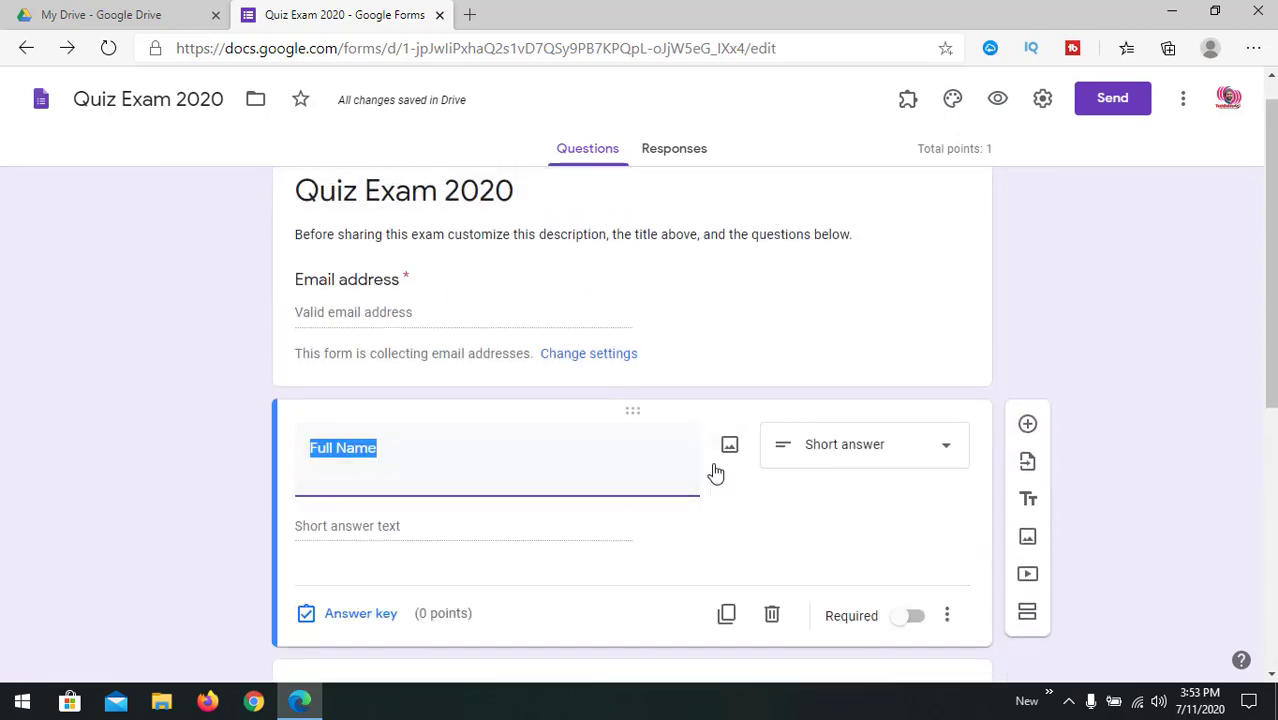
{"action": "scroll", "coordinate": [449, 452], "scroll_direction": "down", "scroll_amount": 2}
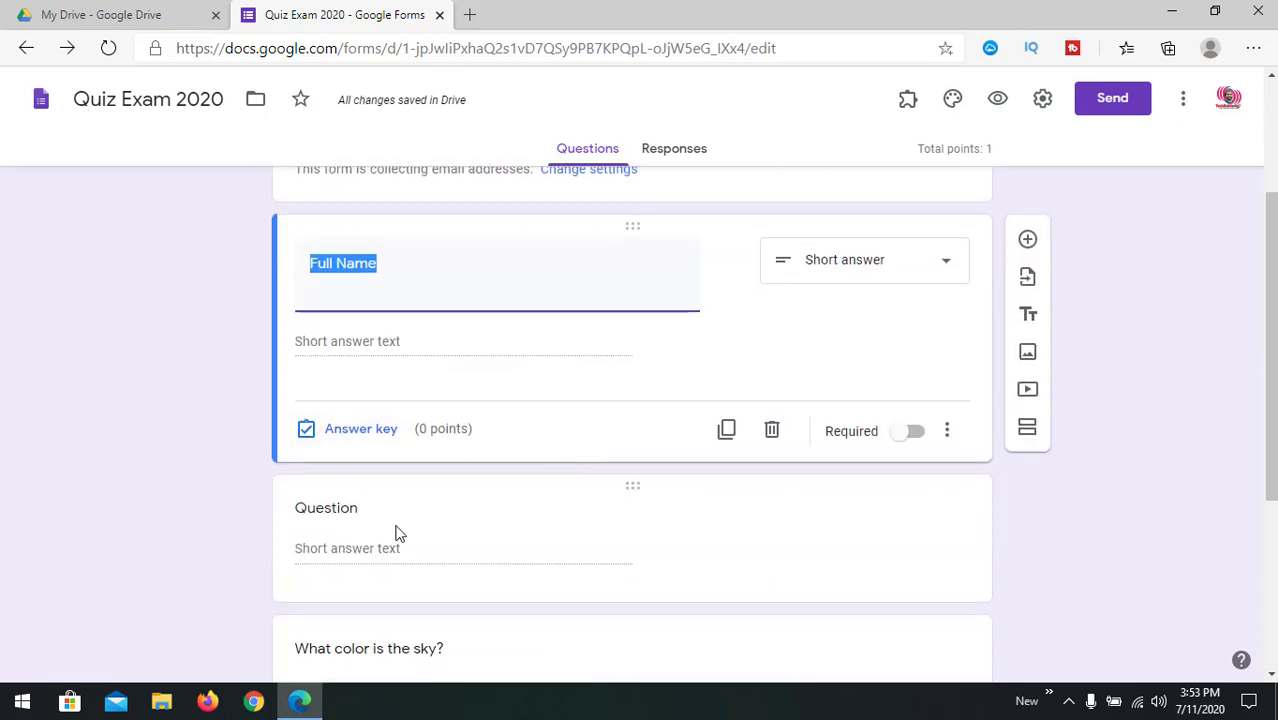
Step: Write the question 'What is 2*25?' with multiple-choice options 25, 50, 75 and 100
{"action": "scroll", "coordinate": [392, 440], "scroll_direction": "down", "scroll_amount": 2}
{"action": "left_click", "coordinate": [390, 349]}
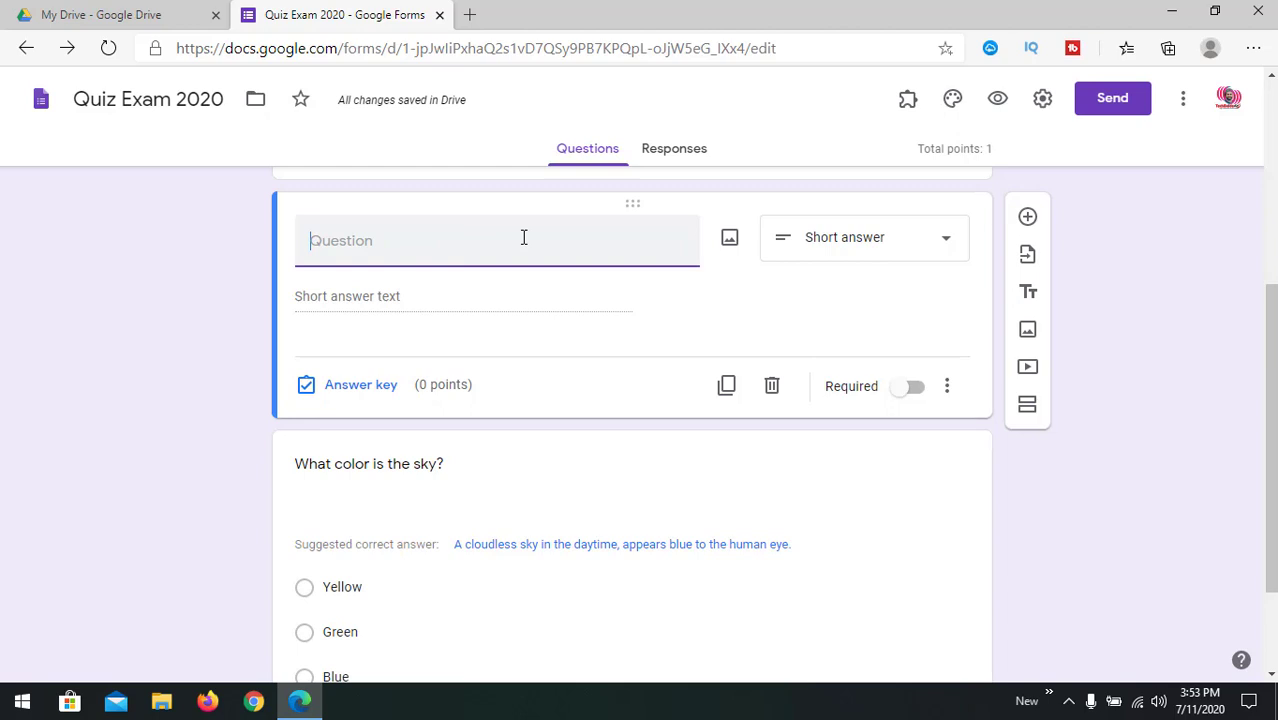
{"action": "type", "text": "W"}
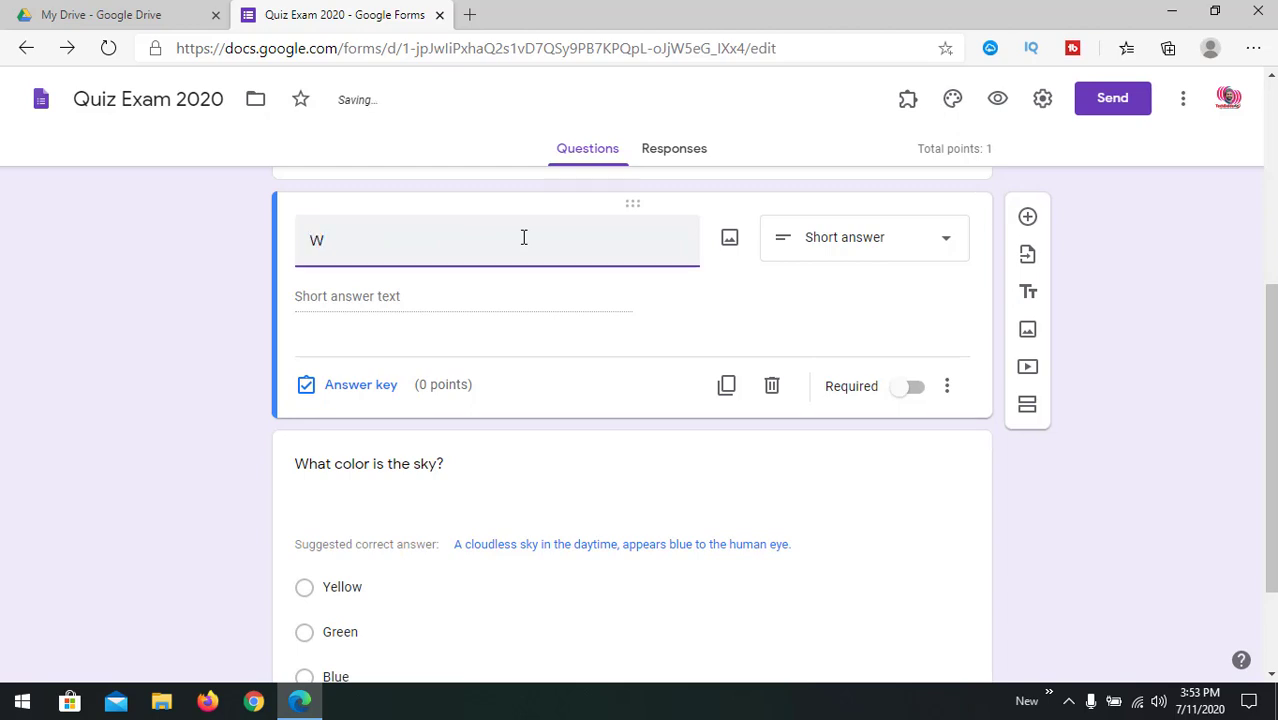
{"action": "type", "text": "hat is 2*"}
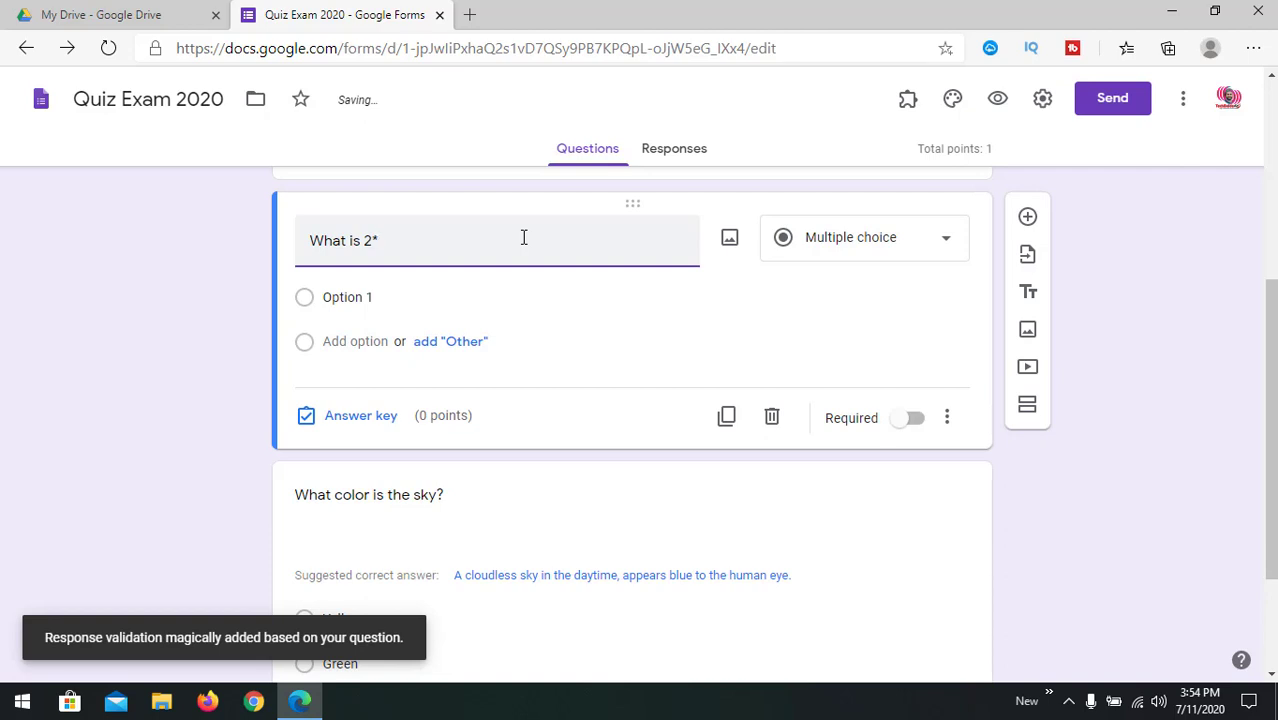
{"action": "type", "text": "25?"}
{"action": "left_click", "coordinate": [365, 297]}
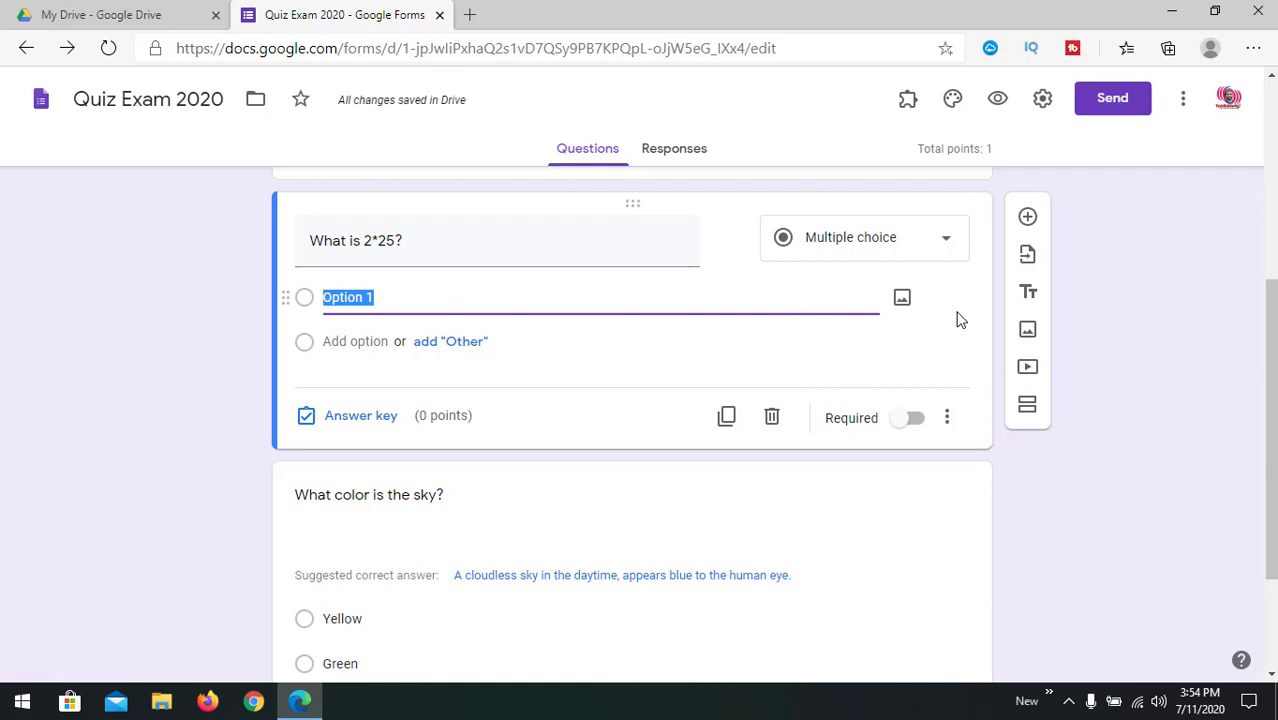
{"action": "type", "text": "25"}
{"action": "key", "text": "Return"}
{"action": "type", "text": "50"}
{"action": "key", "text": "Return"}
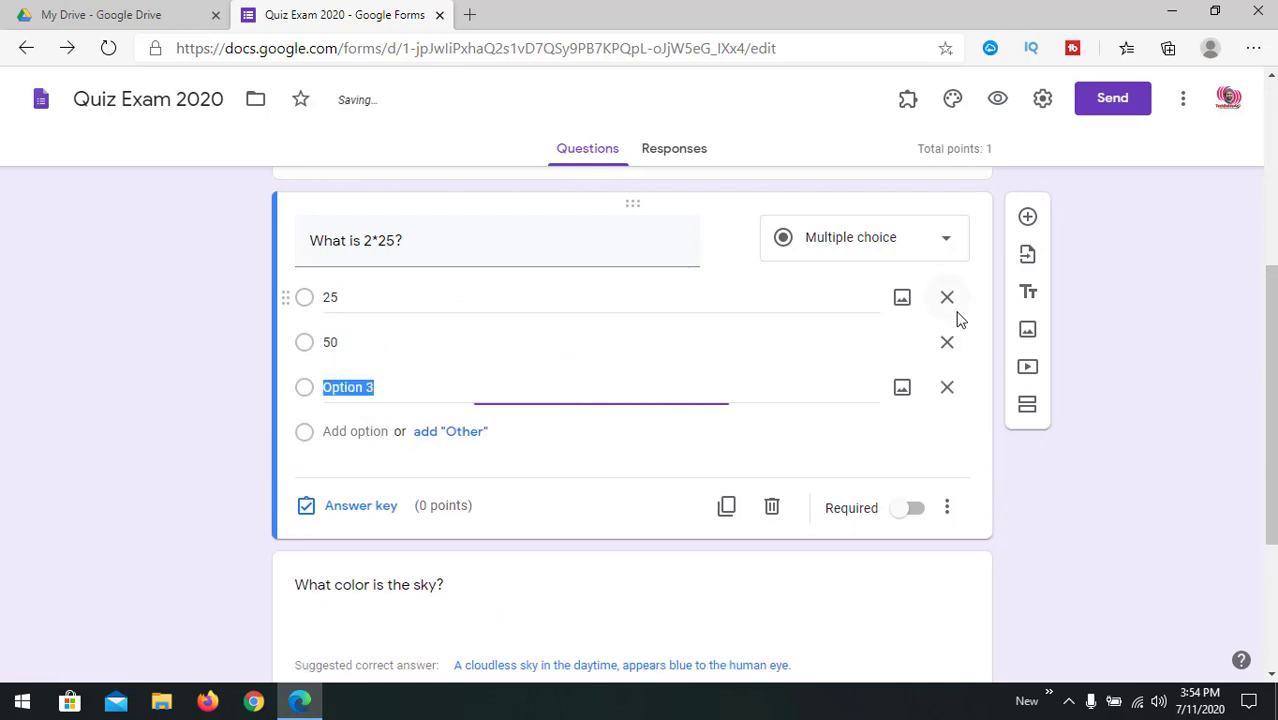
{"action": "type", "text": "75"}
{"action": "key", "text": "Return"}
{"action": "type", "text": "100"}
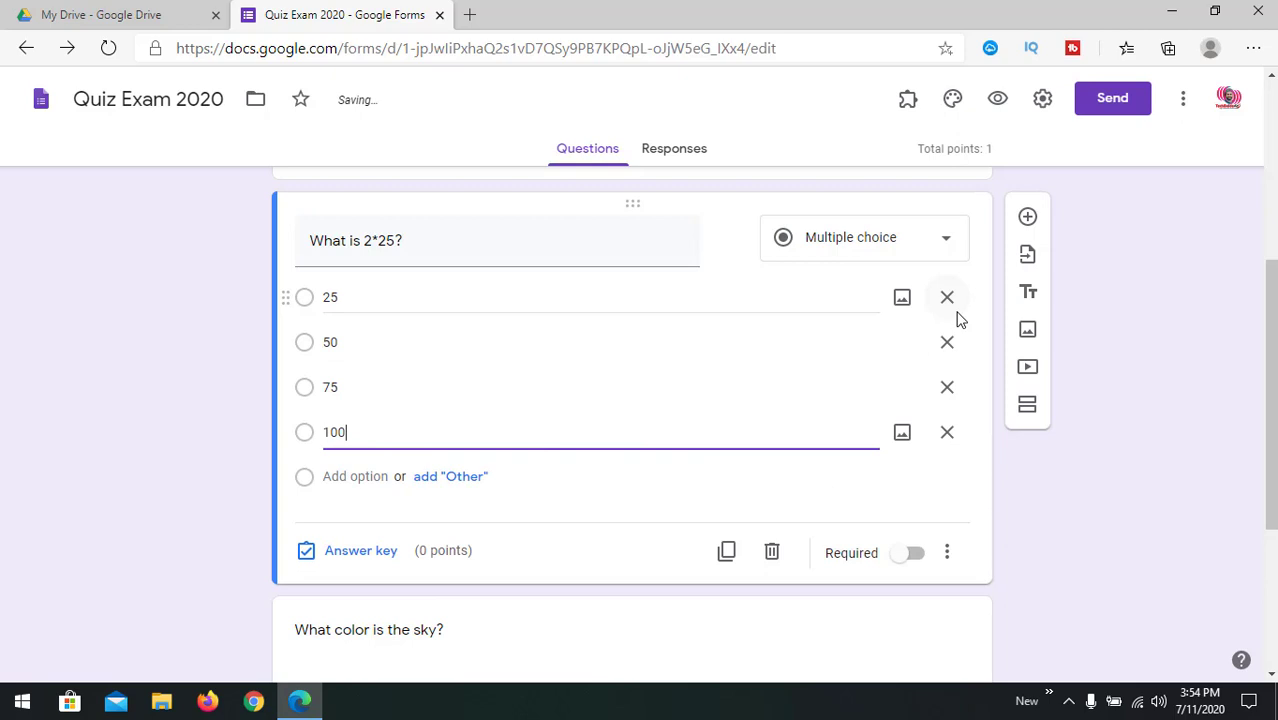
{"action": "left_click", "coordinate": [1197, 513]}
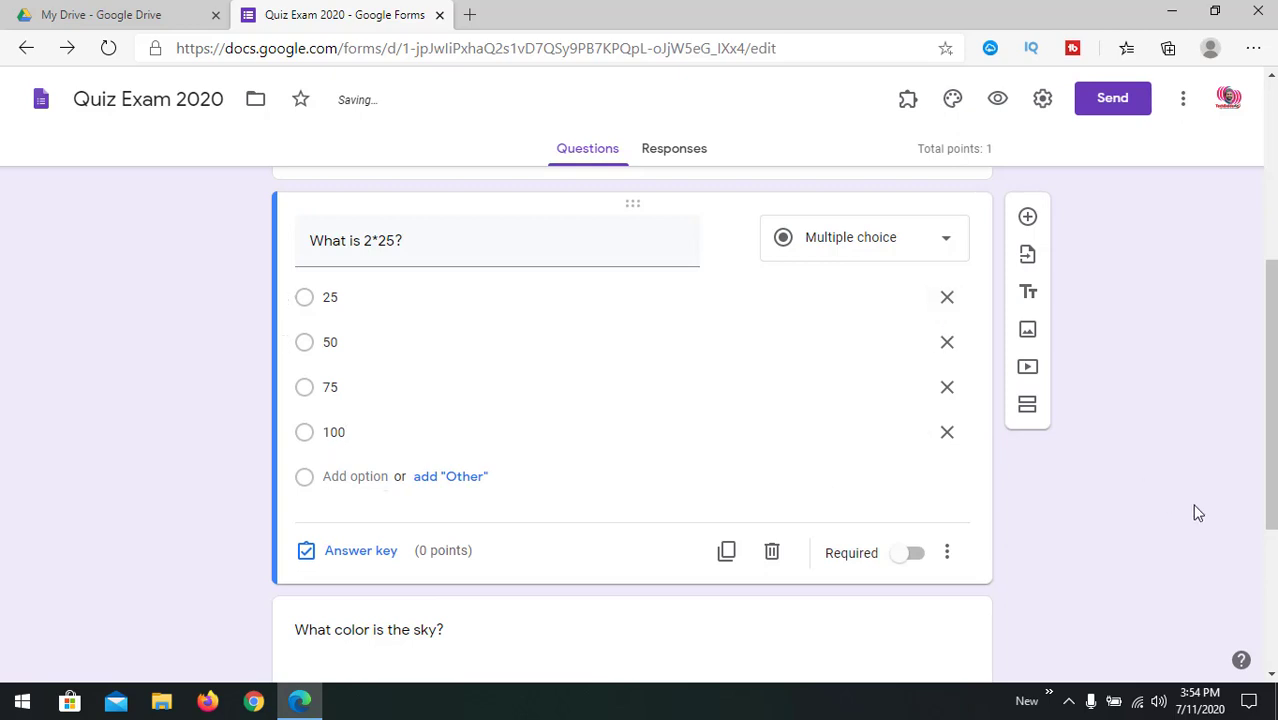
Step: In the answer key, select 50 as correct and set 10 points
{"action": "left_click", "coordinate": [352, 551]}
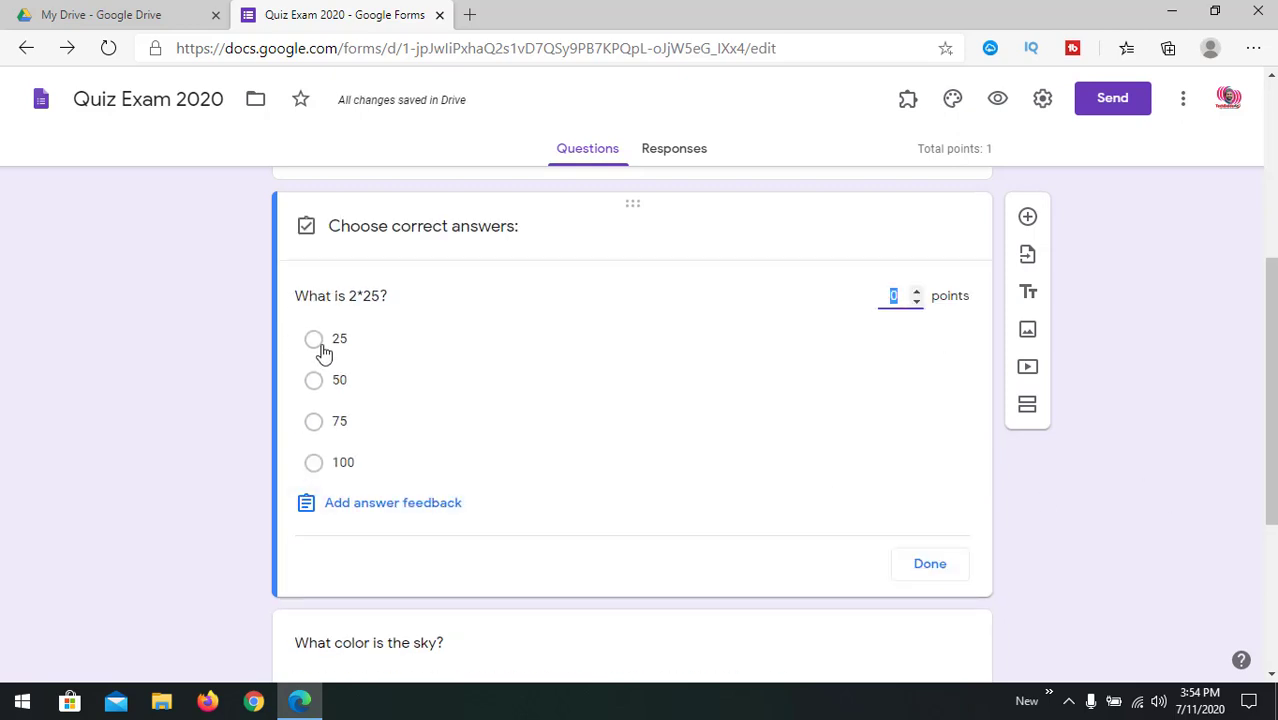
{"action": "left_click", "coordinate": [314, 381]}
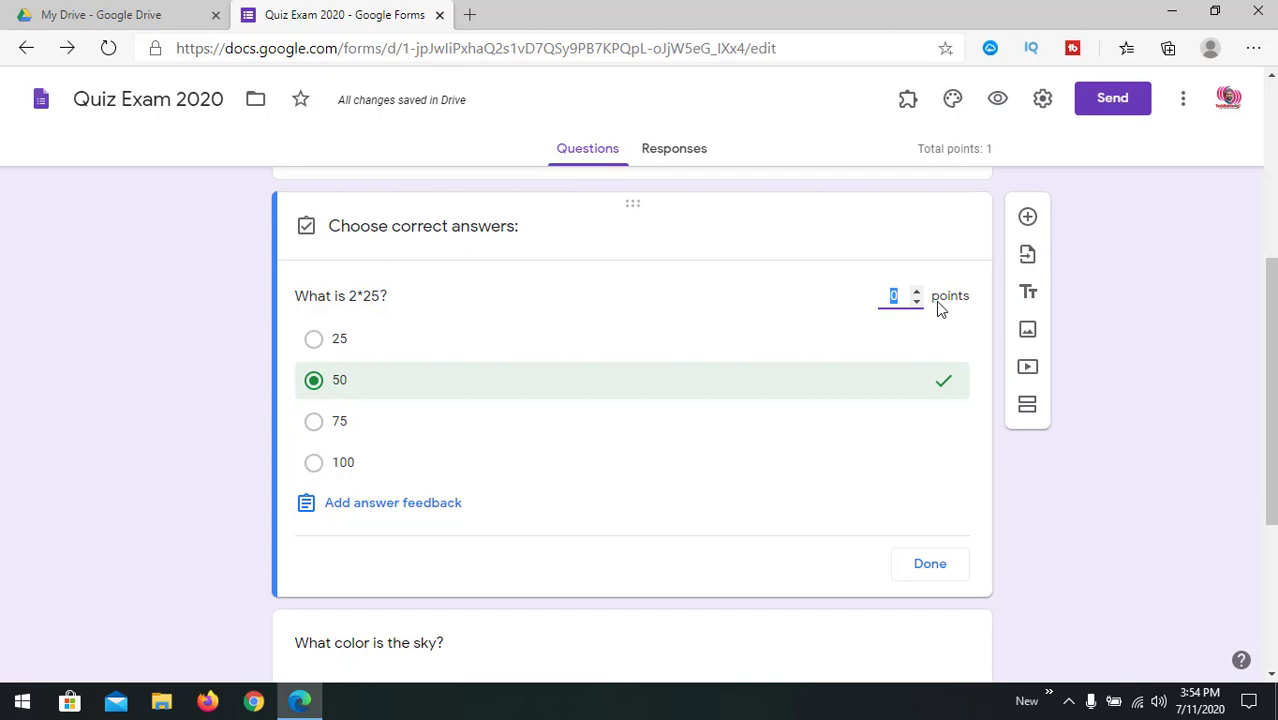
{"action": "type", "text": "10"}
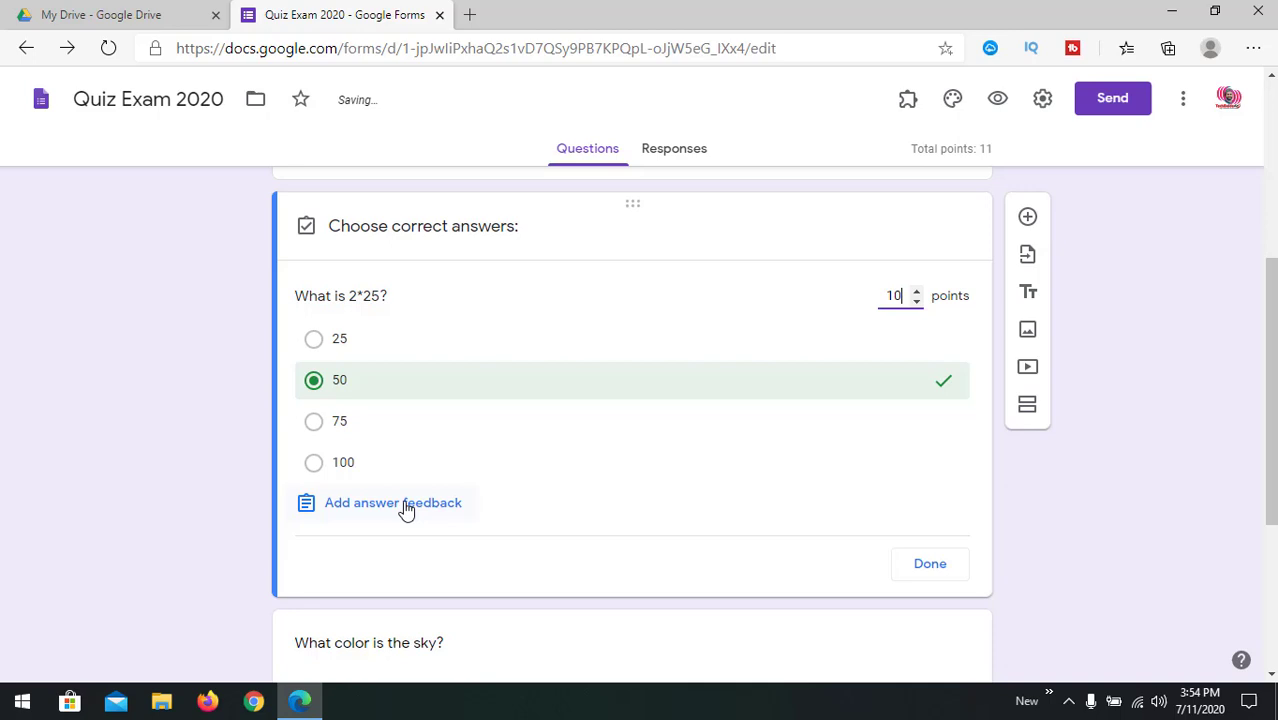
{"action": "left_click", "coordinate": [929, 564]}
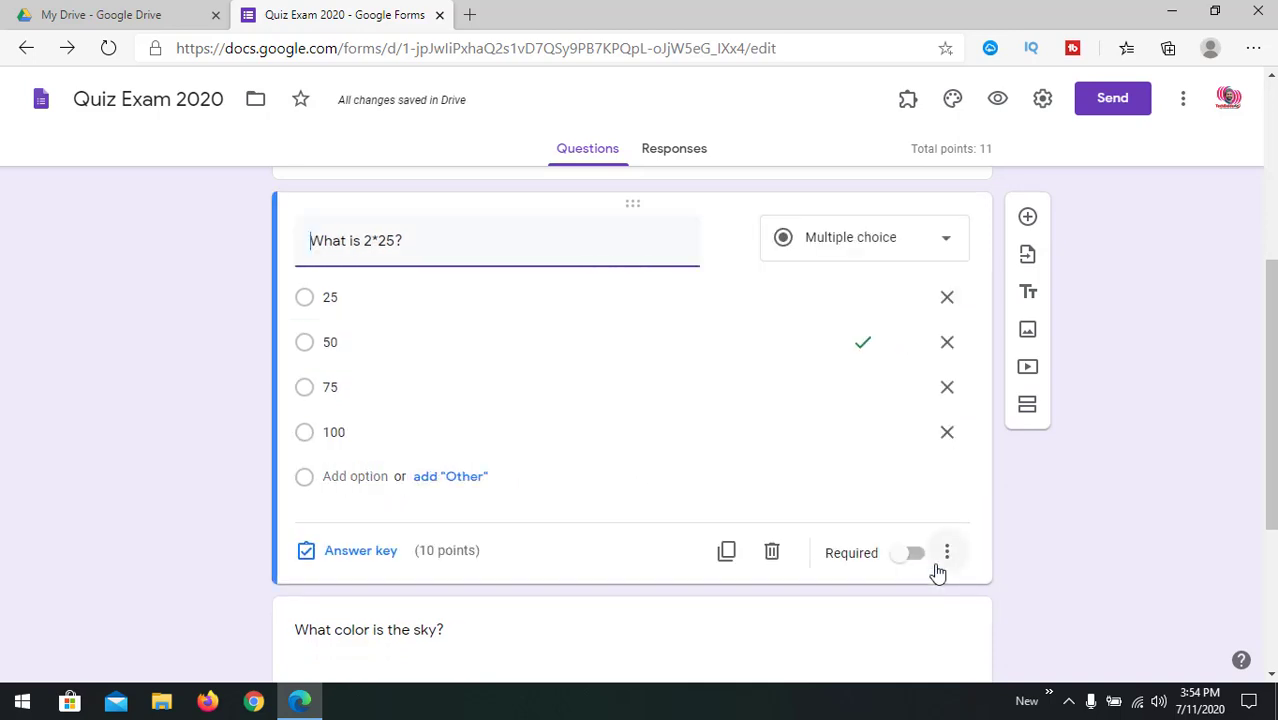
{"action": "scroll", "coordinate": [645, 540], "scroll_direction": "down", "scroll_amount": 3}
Step: Change the sky question's answer-key points from 1 to 10
{"action": "left_click", "coordinate": [411, 371]}
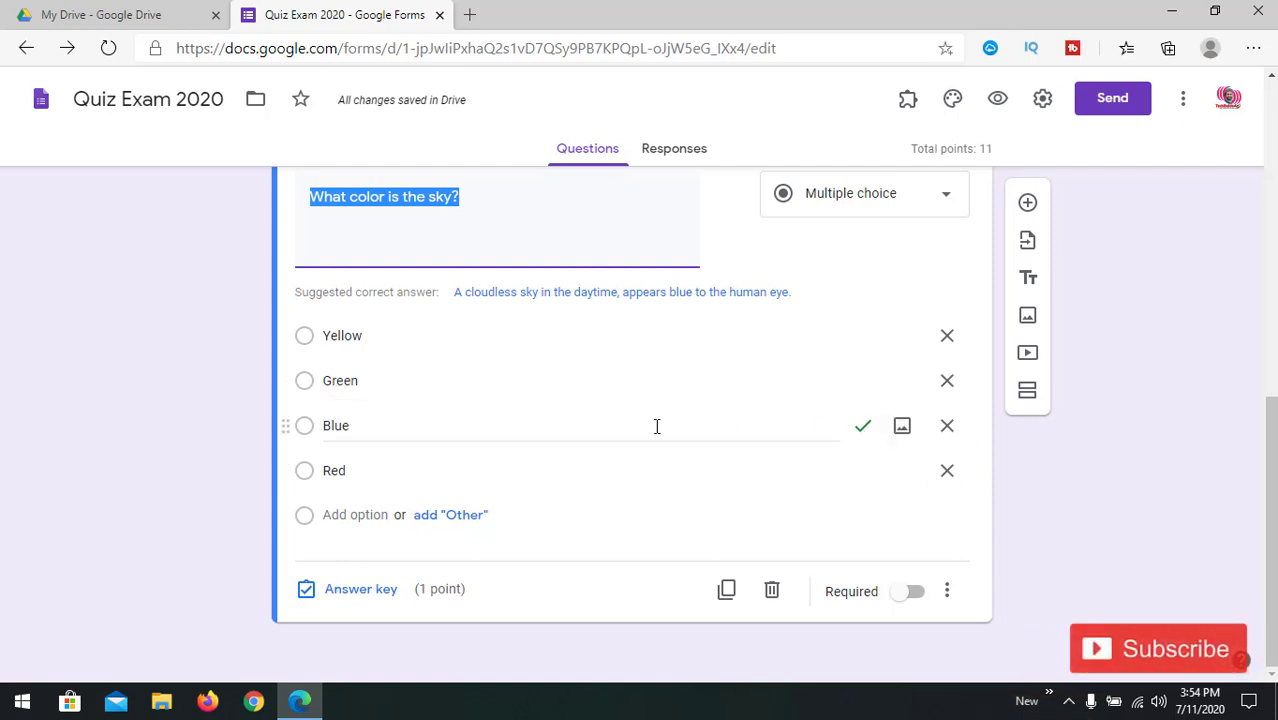
{"action": "left_click", "coordinate": [364, 596]}
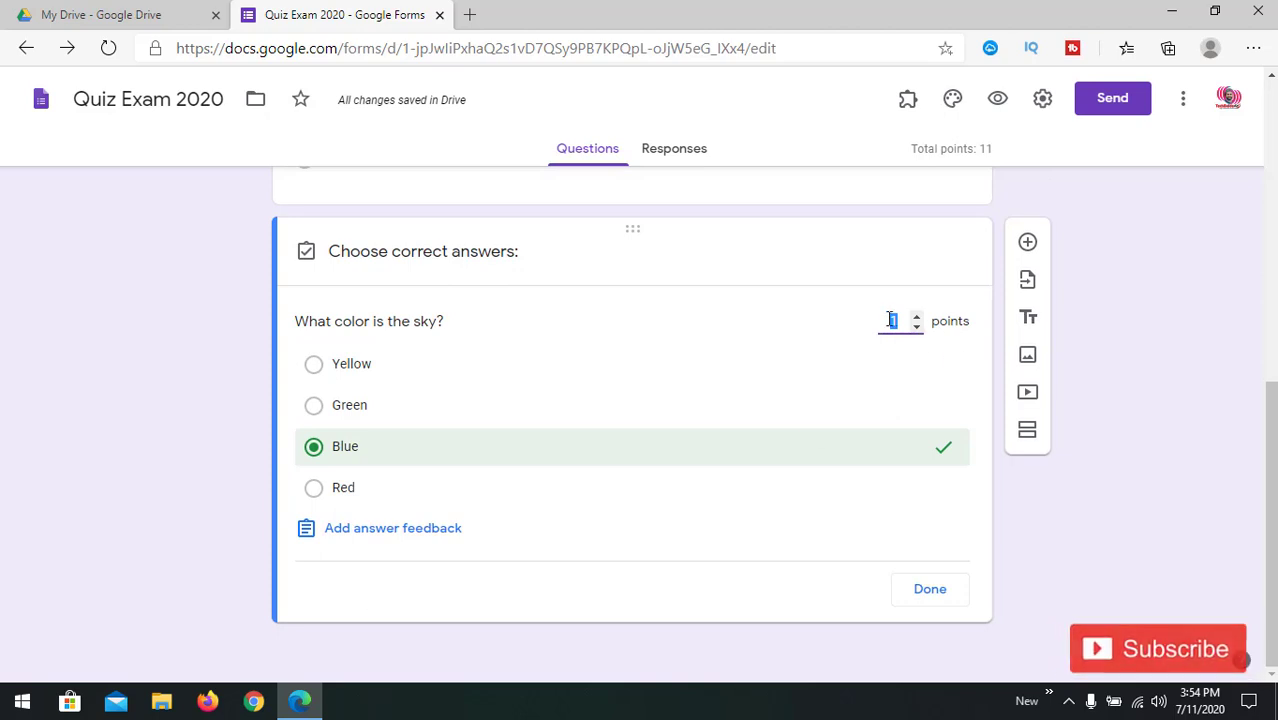
{"action": "left_click", "coordinate": [895, 320]}
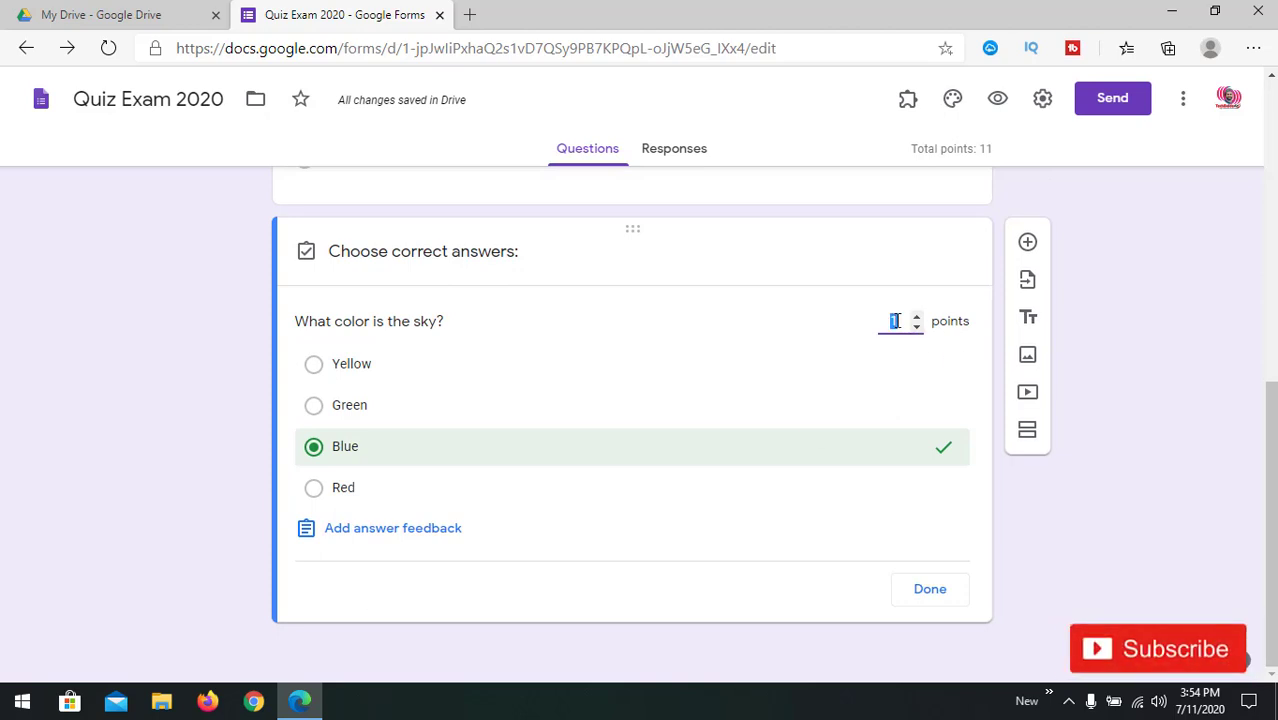
{"action": "type", "text": "0"}
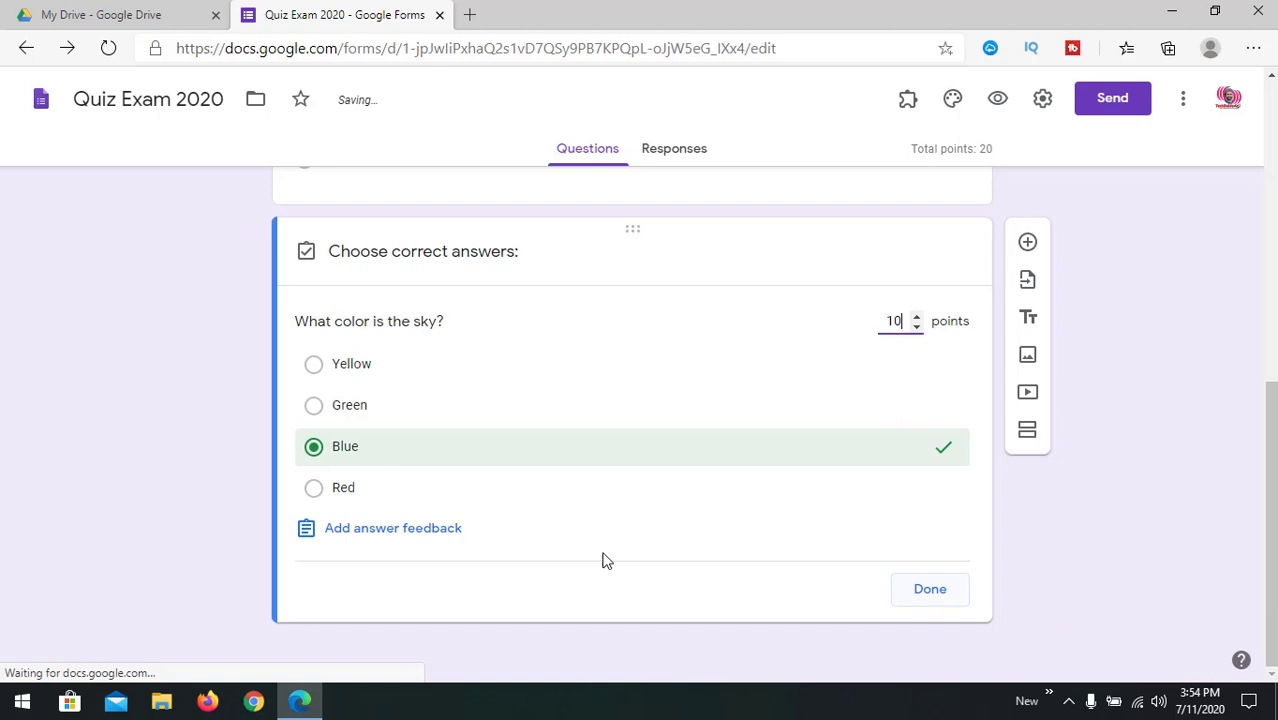
{"action": "left_click", "coordinate": [929, 590]}
Step: Switch on the Required toggle for 'What is 2*25?' and 'What color is the sky?'
{"action": "scroll", "coordinate": [970, 585], "scroll_direction": "up", "scroll_amount": 3}
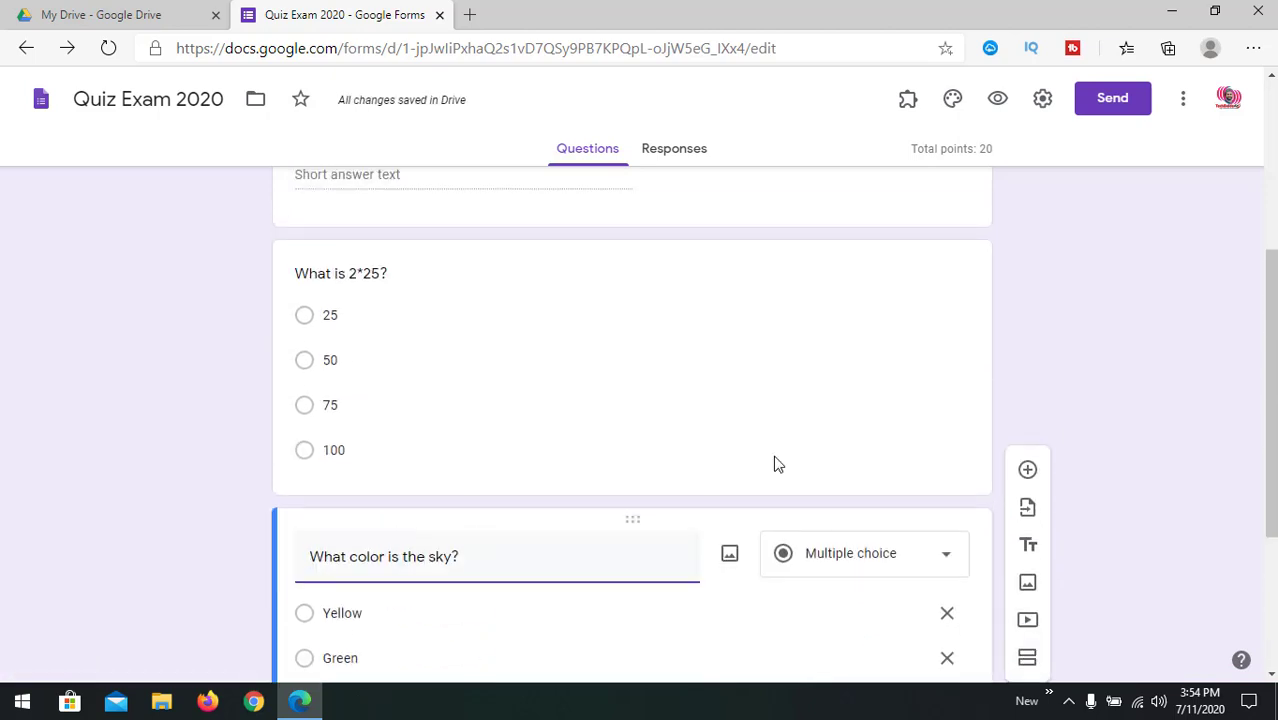
{"action": "left_click", "coordinate": [830, 420]}
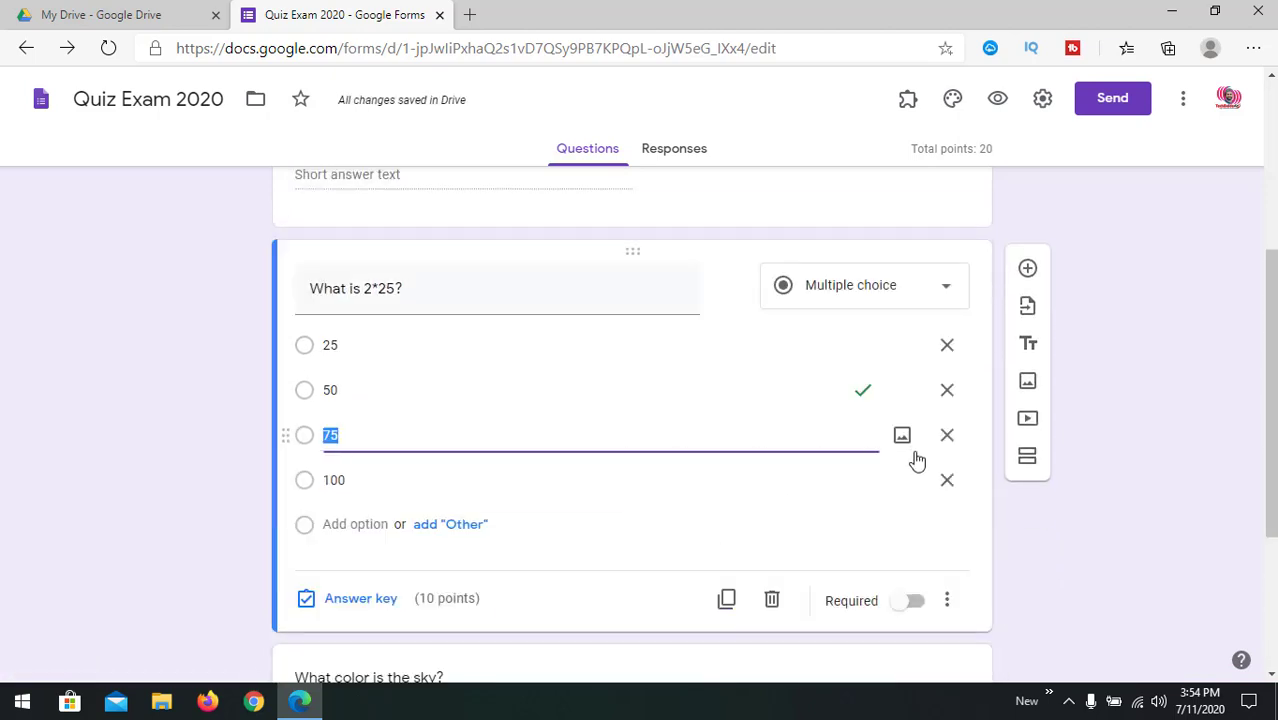
{"action": "left_click", "coordinate": [913, 604]}
{"action": "scroll", "coordinate": [910, 605], "scroll_direction": "down", "scroll_amount": 3}
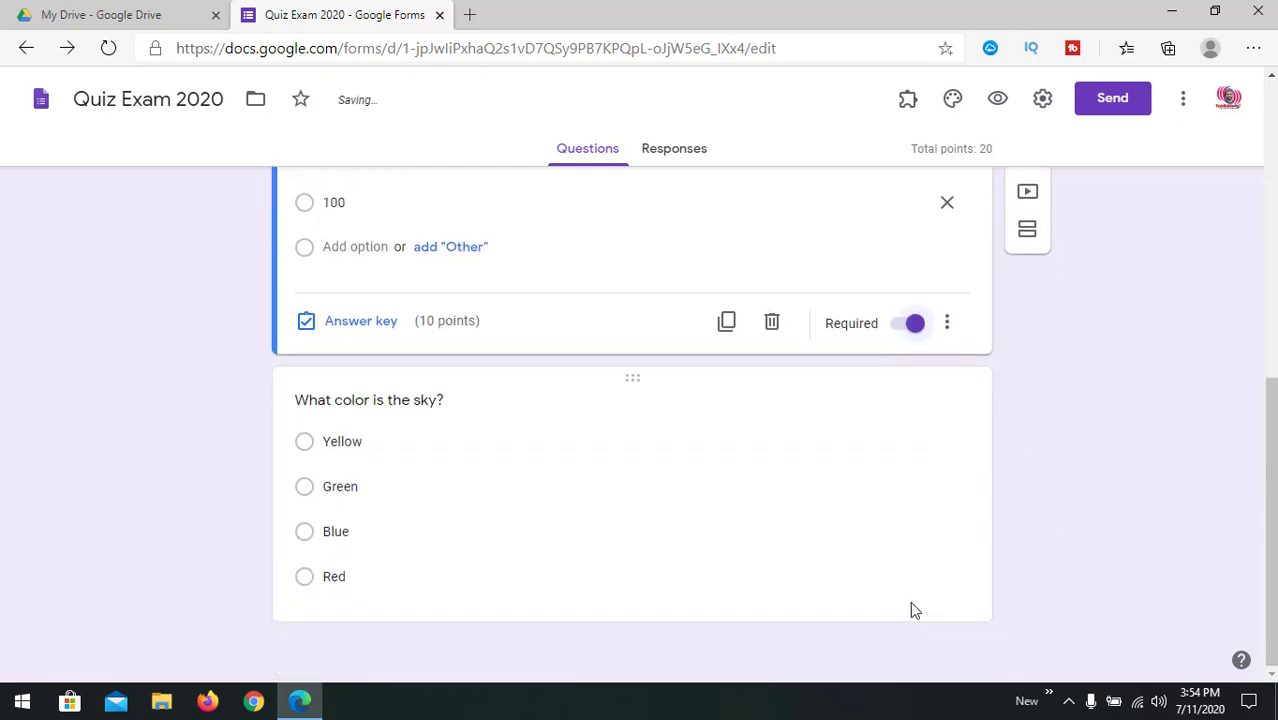
{"action": "left_click", "coordinate": [888, 524]}
{"action": "left_click", "coordinate": [920, 597]}
{"action": "scroll", "coordinate": [921, 600], "scroll_direction": "up", "scroll_amount": 5}
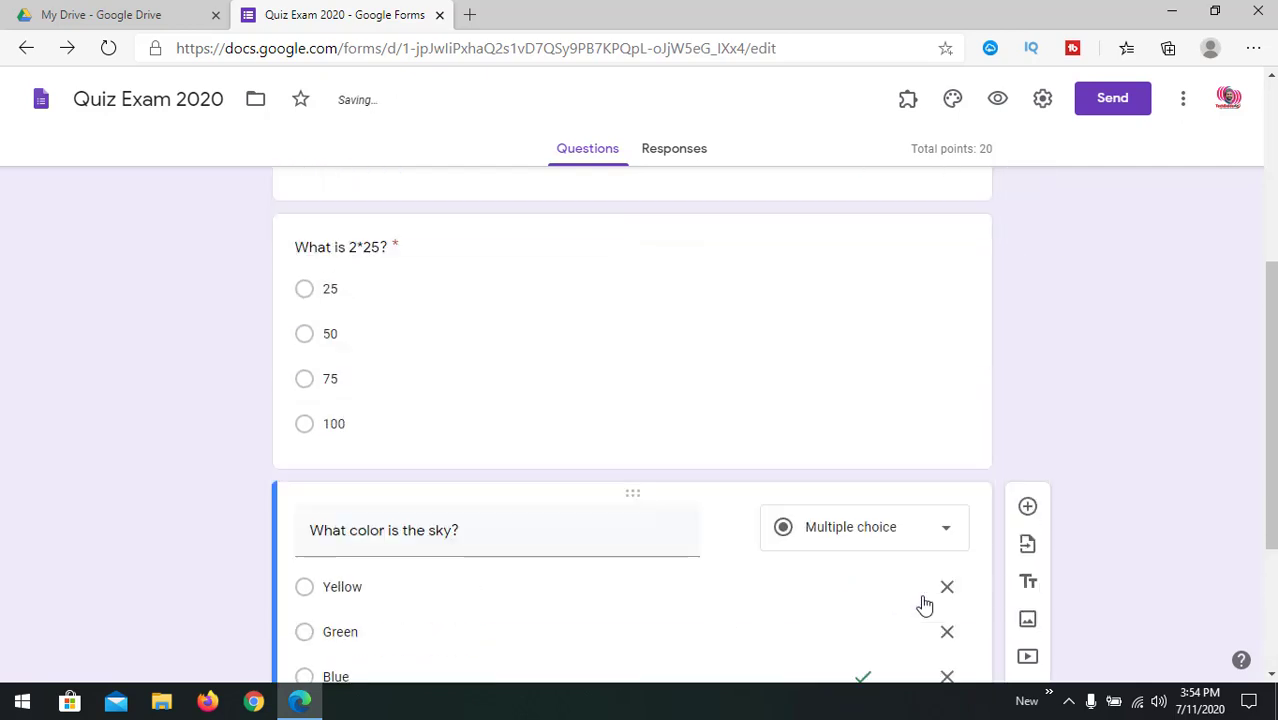
{"action": "left_click", "coordinate": [767, 386]}
{"action": "scroll", "coordinate": [791, 523], "scroll_direction": "down", "scroll_amount": 2}
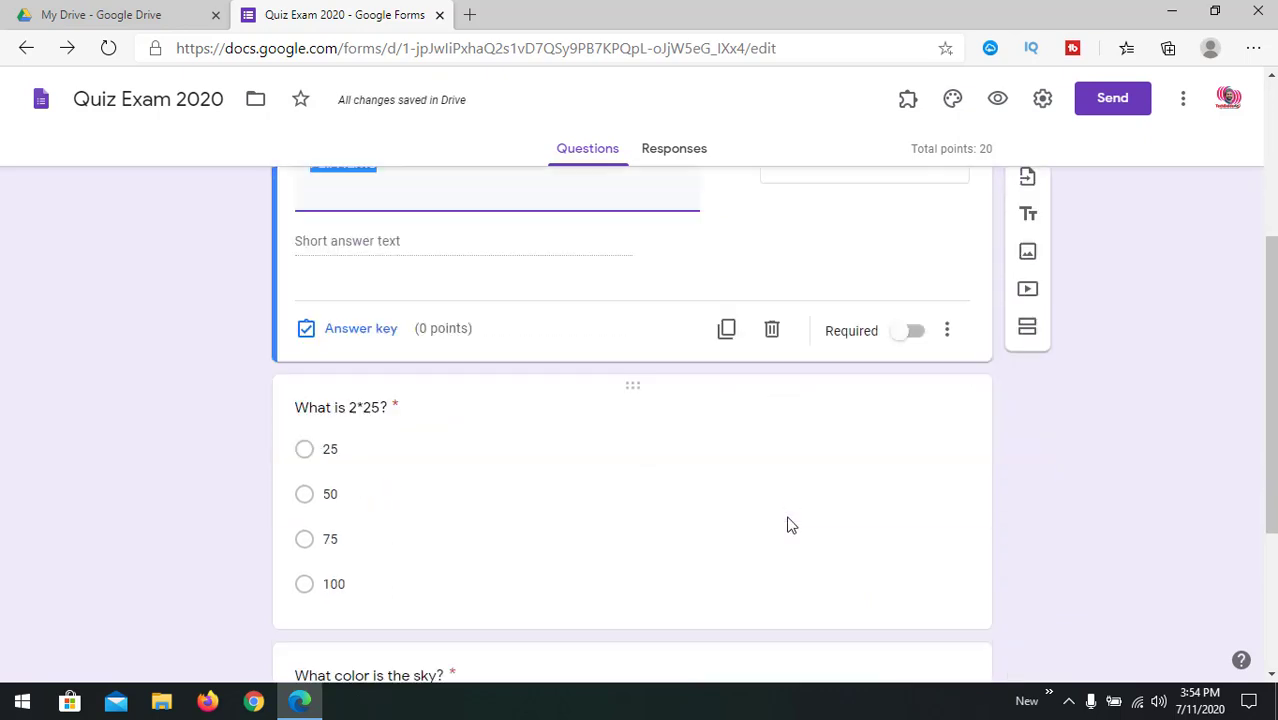
{"action": "scroll", "coordinate": [635, 505], "scroll_direction": "down", "scroll_amount": 2}
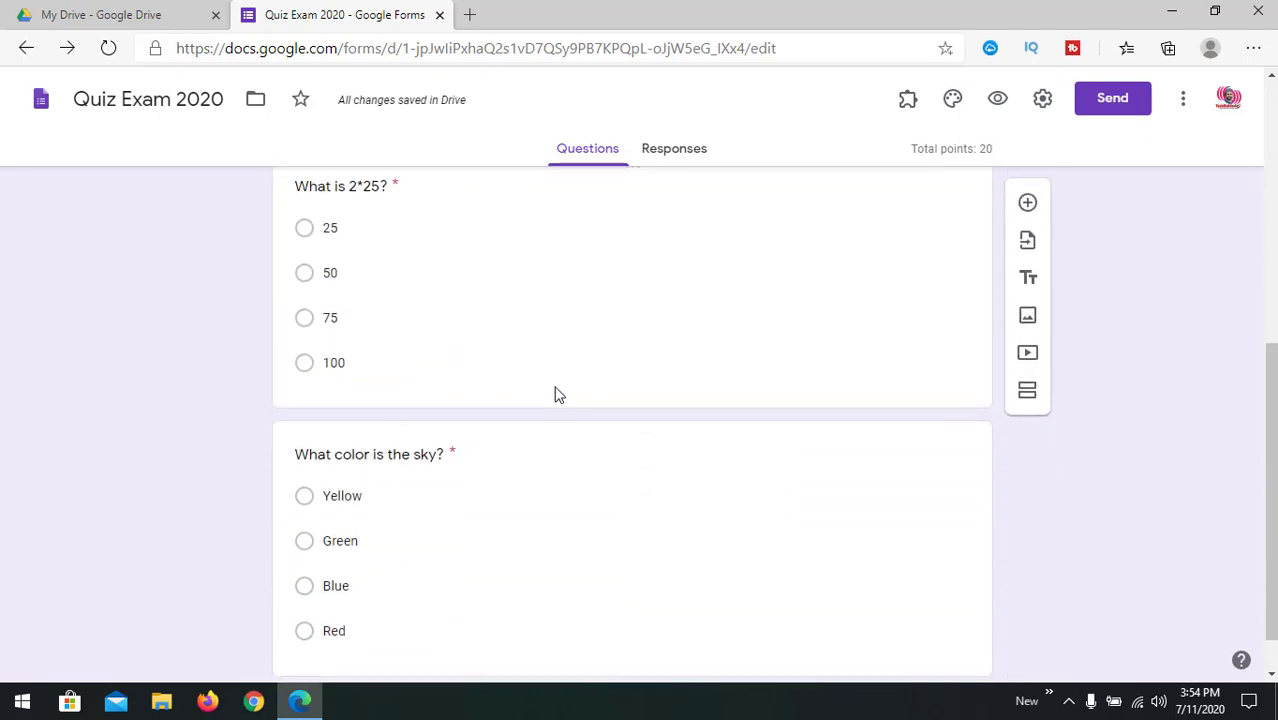
{"action": "scroll", "coordinate": [770, 428], "scroll_direction": "up", "scroll_amount": 2}
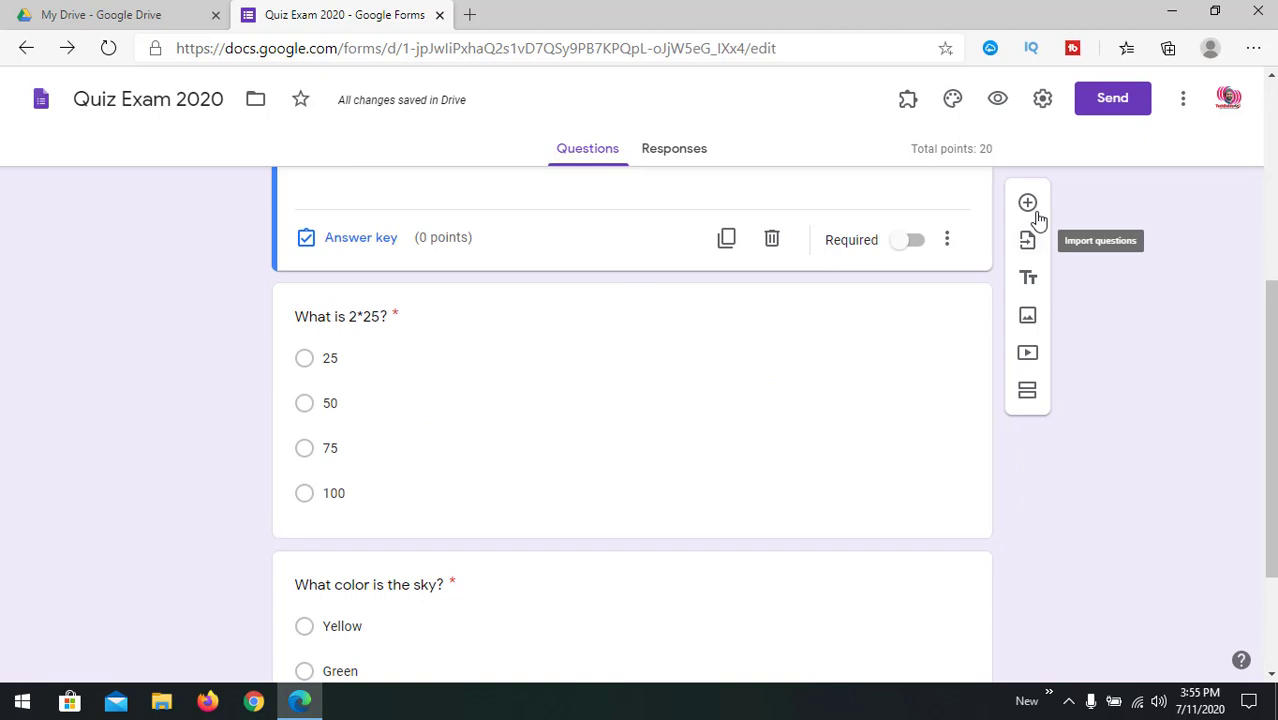
Step: Delete the empty question card and add a new question titled 'Question goes here'
{"action": "left_click", "coordinate": [771, 237]}
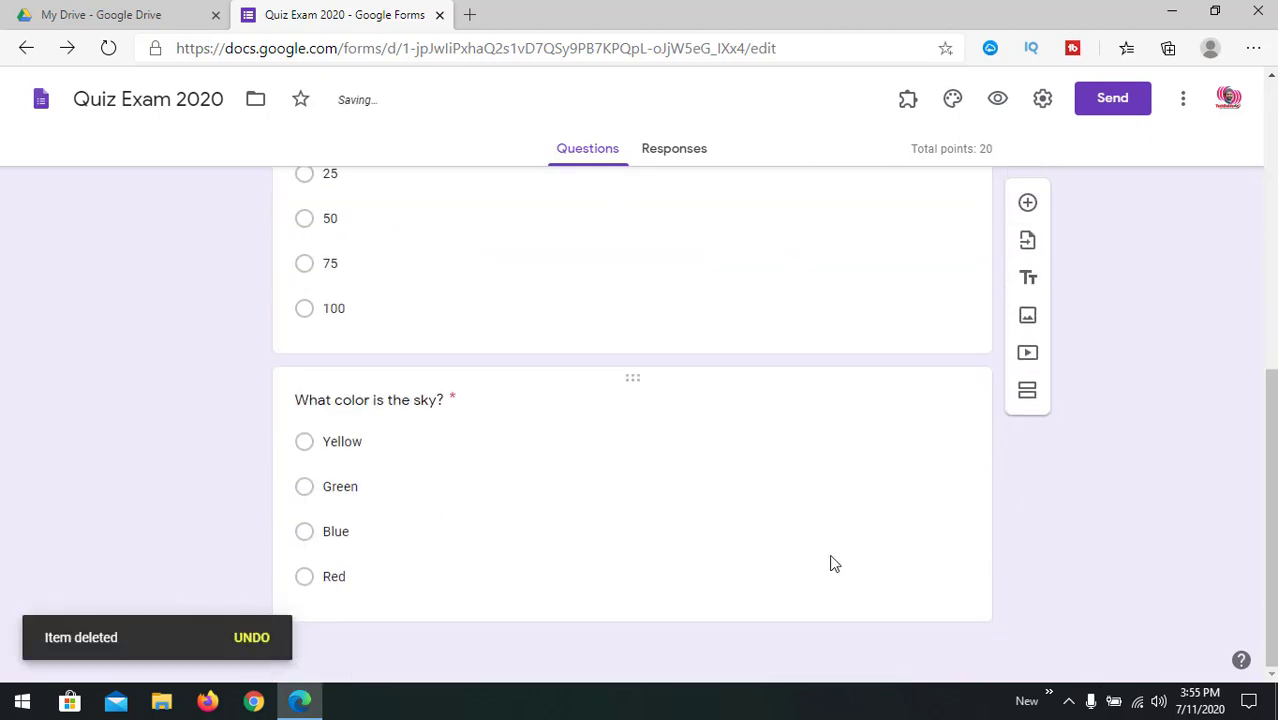
{"action": "left_click", "coordinate": [830, 563]}
{"action": "left_click", "coordinate": [1028, 296]}
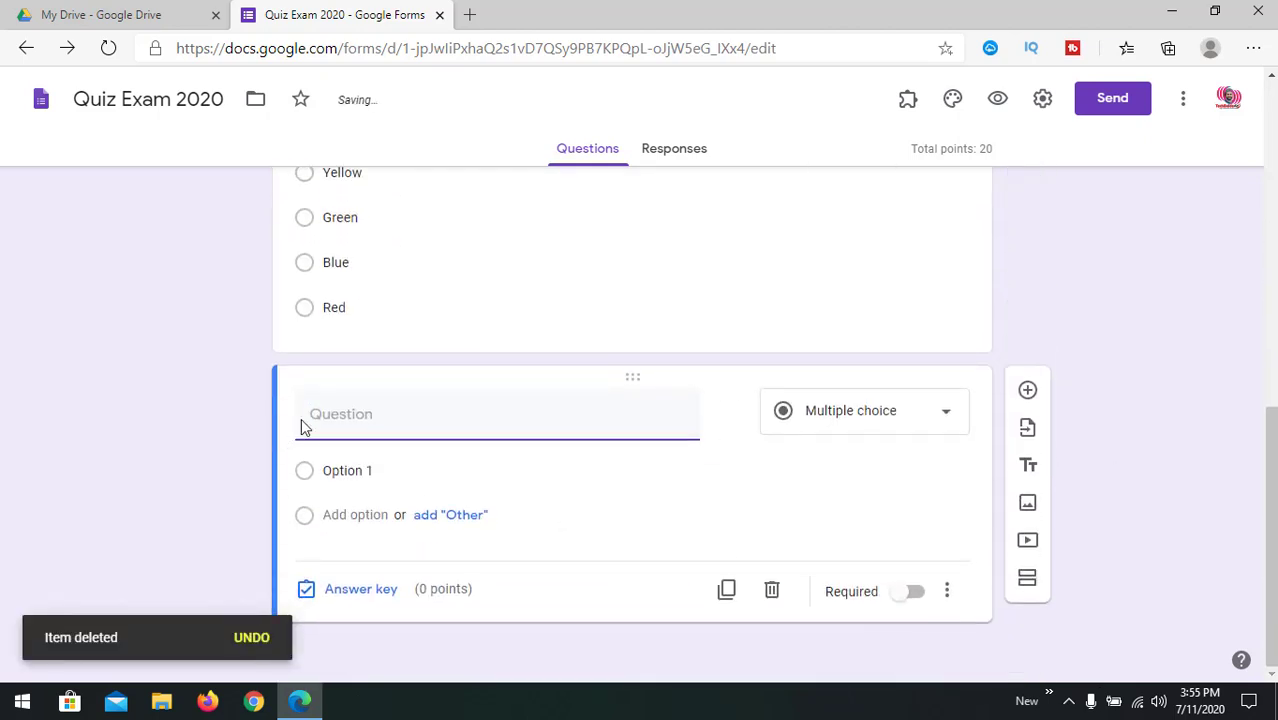
{"action": "type", "text": "Ques"}
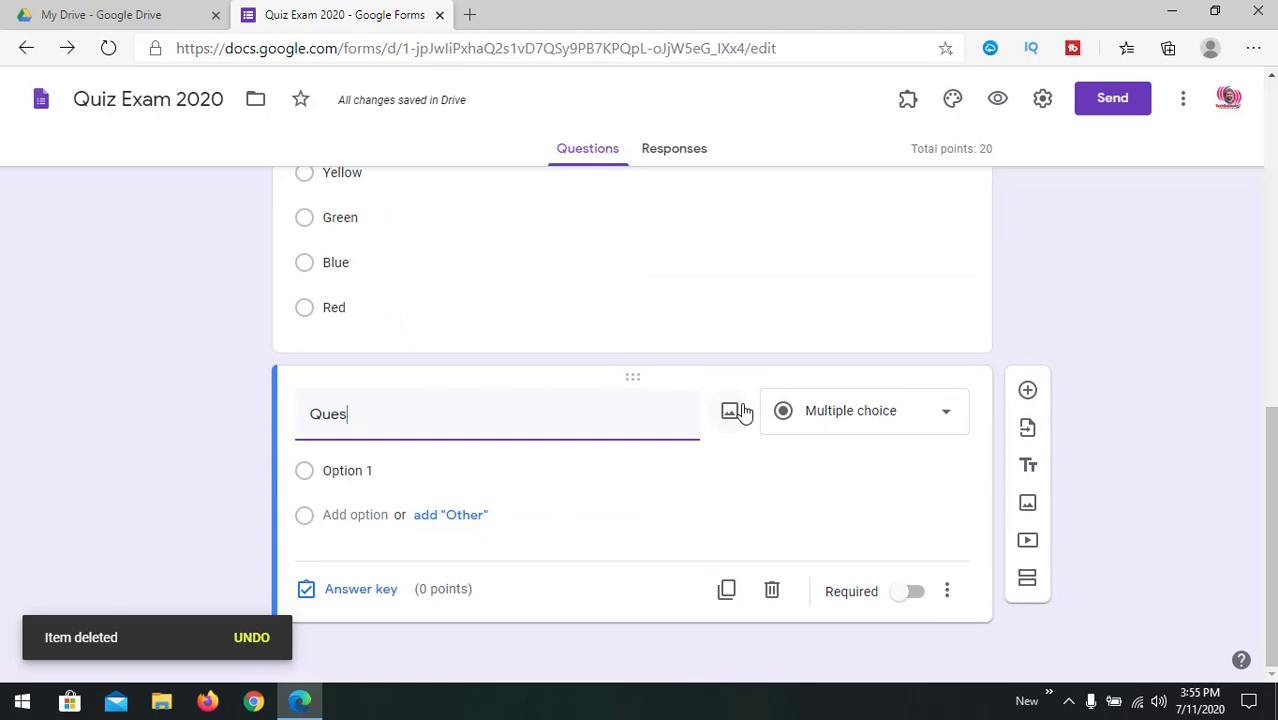
{"action": "type", "text": "tion goes eher"}
{"action": "key", "text": "BackSpace"}
{"action": "key", "text": "BackSpace"}
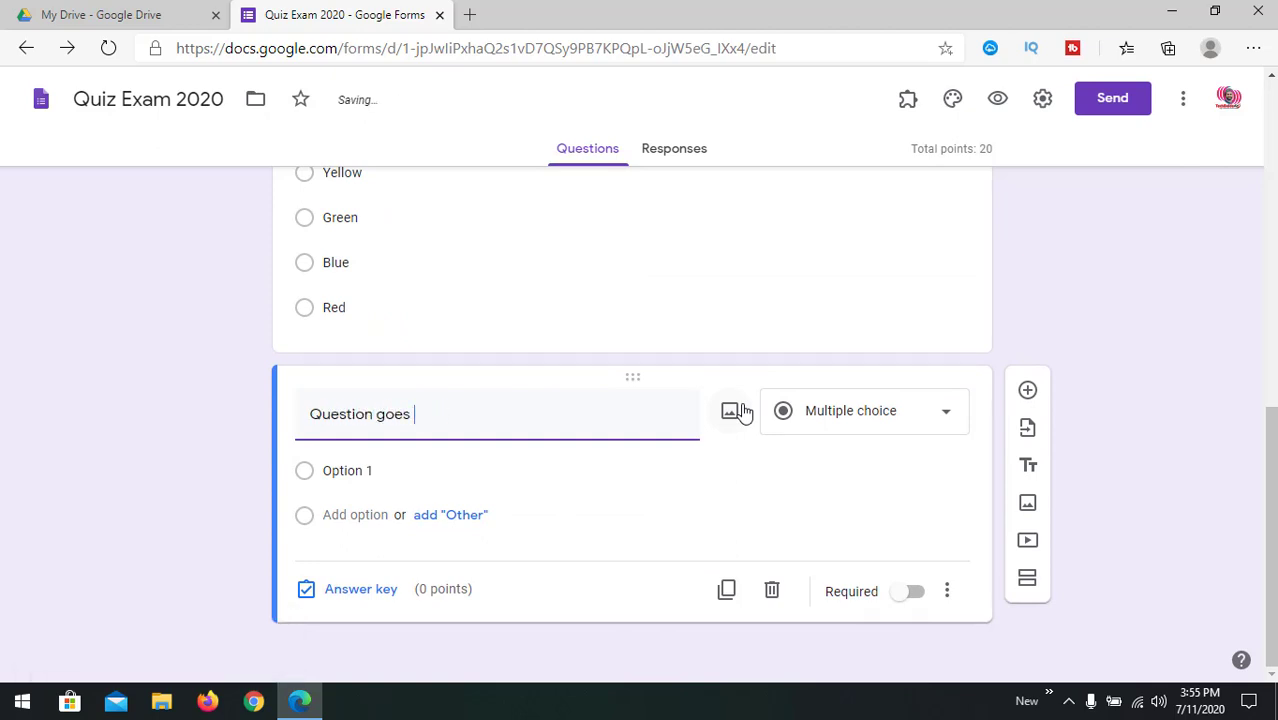
Step: Change the new question's type to Checkboxes
{"action": "left_click", "coordinate": [827, 428]}
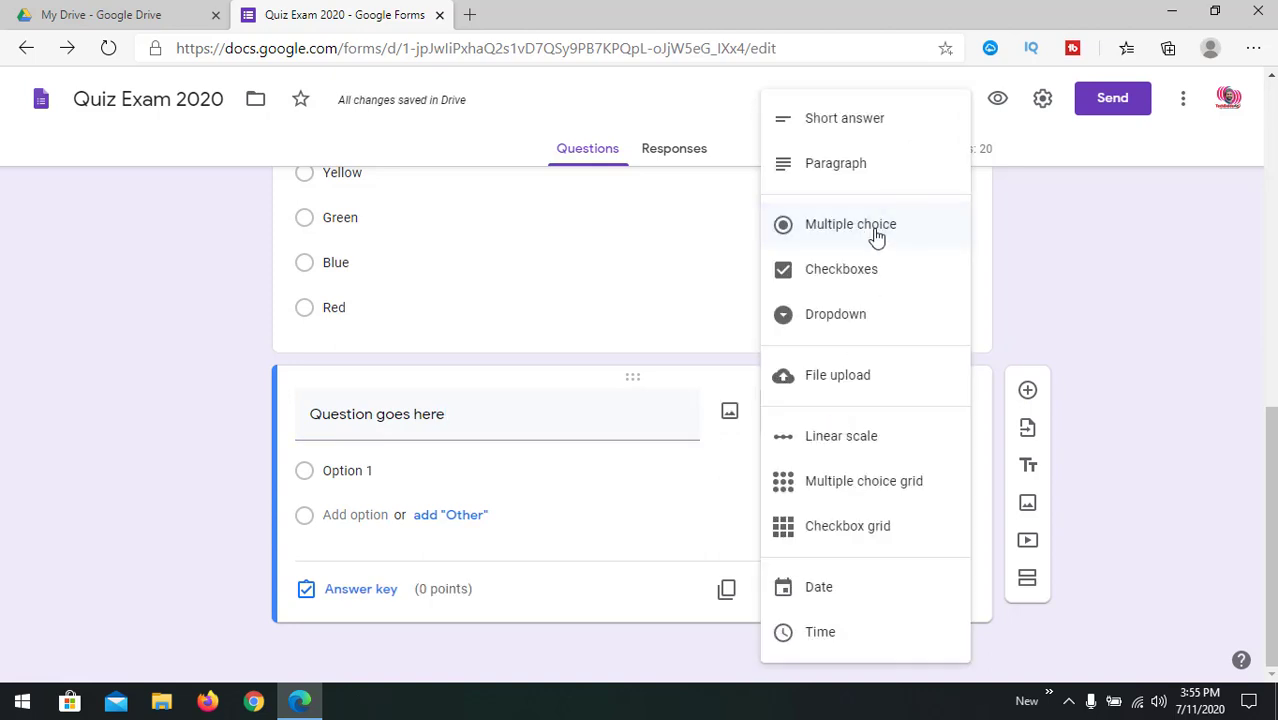
{"action": "left_click", "coordinate": [869, 277]}
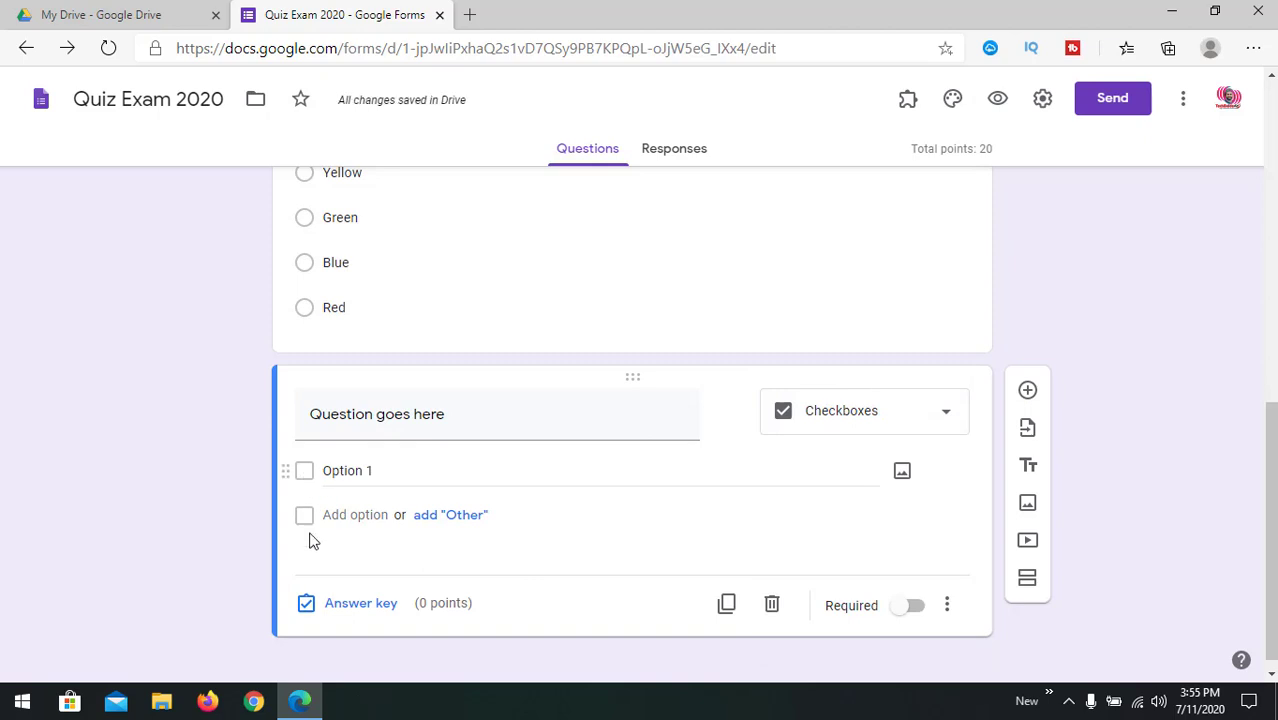
{"action": "left_click", "coordinate": [887, 414]}
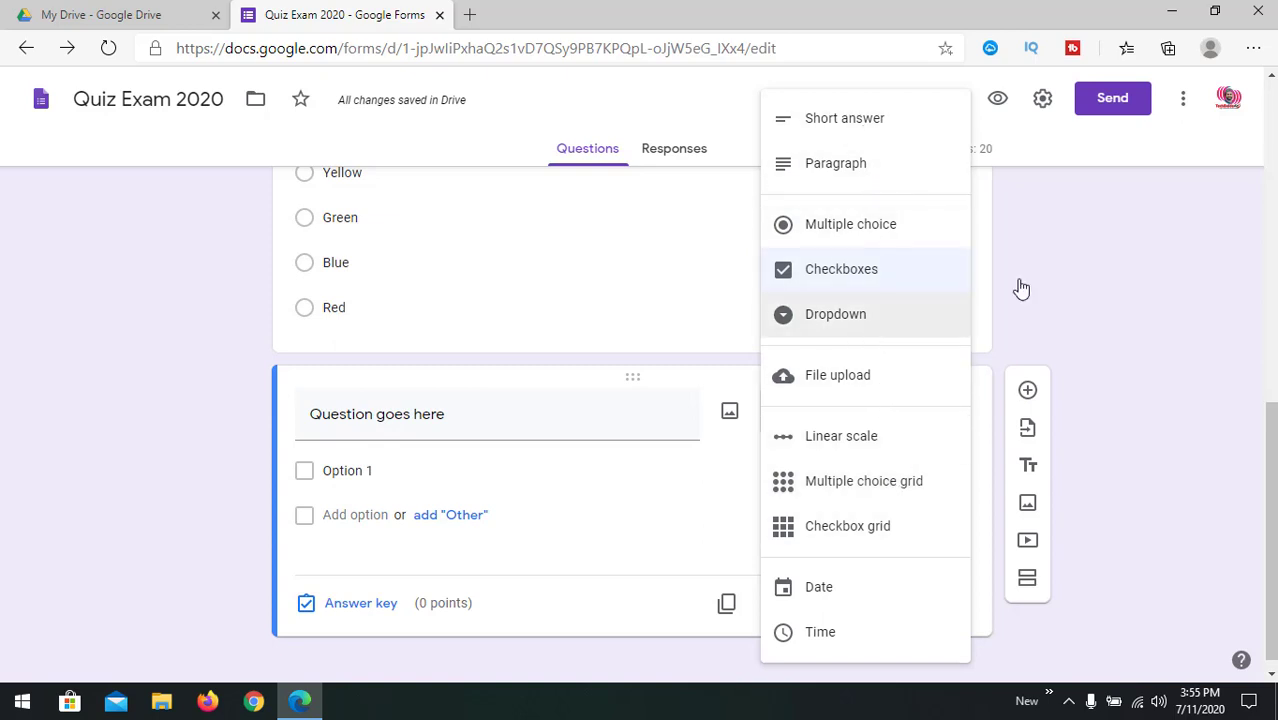
{"action": "left_click", "coordinate": [1112, 262]}
{"action": "scroll", "coordinate": [829, 547], "scroll_direction": "up", "scroll_amount": 15}
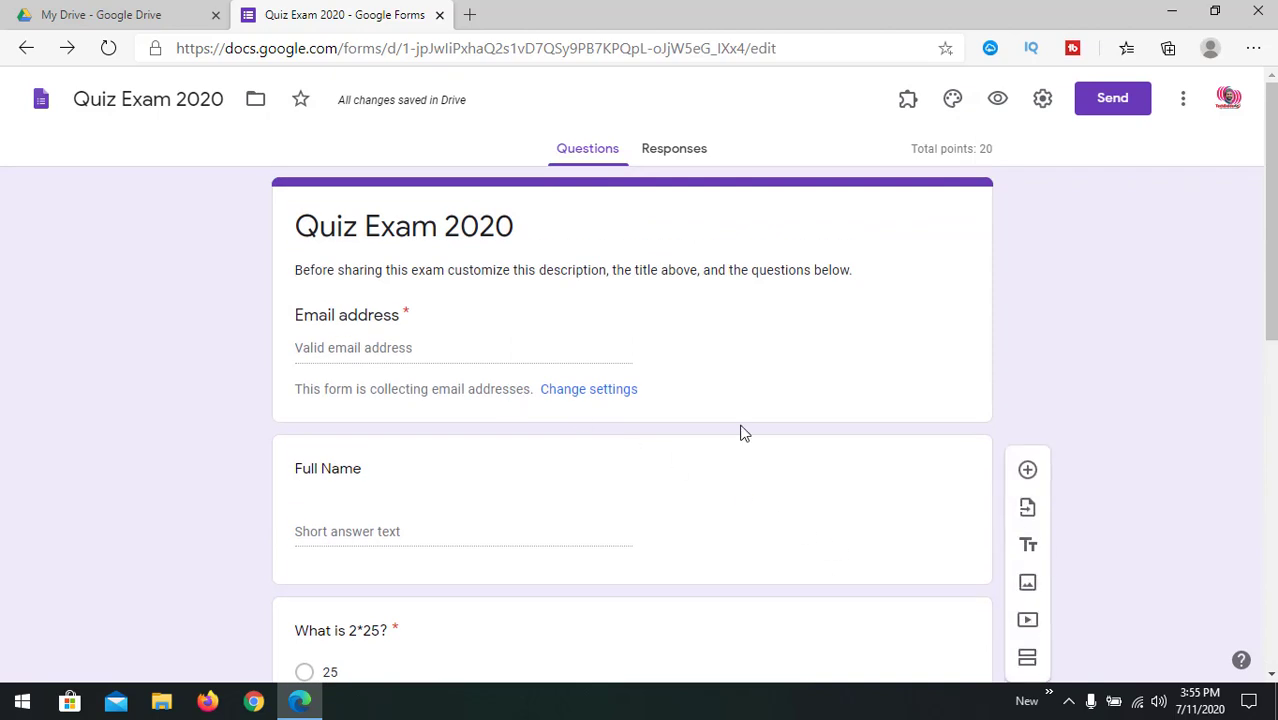
Step: Delete the checkbox question from the end of the quiz
{"action": "scroll", "coordinate": [741, 431], "scroll_direction": "down", "scroll_amount": 2}
{"action": "scroll", "coordinate": [741, 431], "scroll_direction": "up", "scroll_amount": 2}
{"action": "scroll", "coordinate": [475, 400], "scroll_direction": "down", "scroll_amount": 4}
{"action": "scroll", "coordinate": [507, 437], "scroll_direction": "down", "scroll_amount": 4}
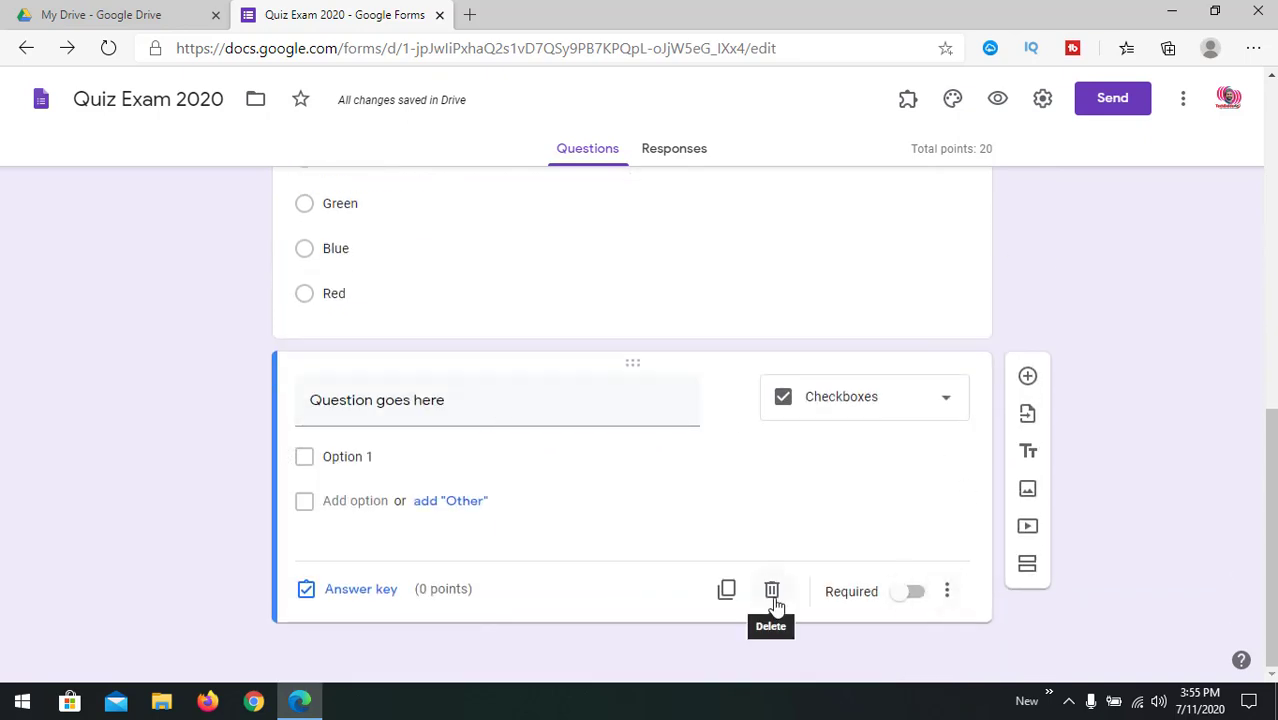
{"action": "left_click", "coordinate": [771, 590]}
Step: Open the Add-ons menu to list the installed Certify'em add-on
{"action": "scroll", "coordinate": [572, 380], "scroll_direction": "up", "scroll_amount": 4}
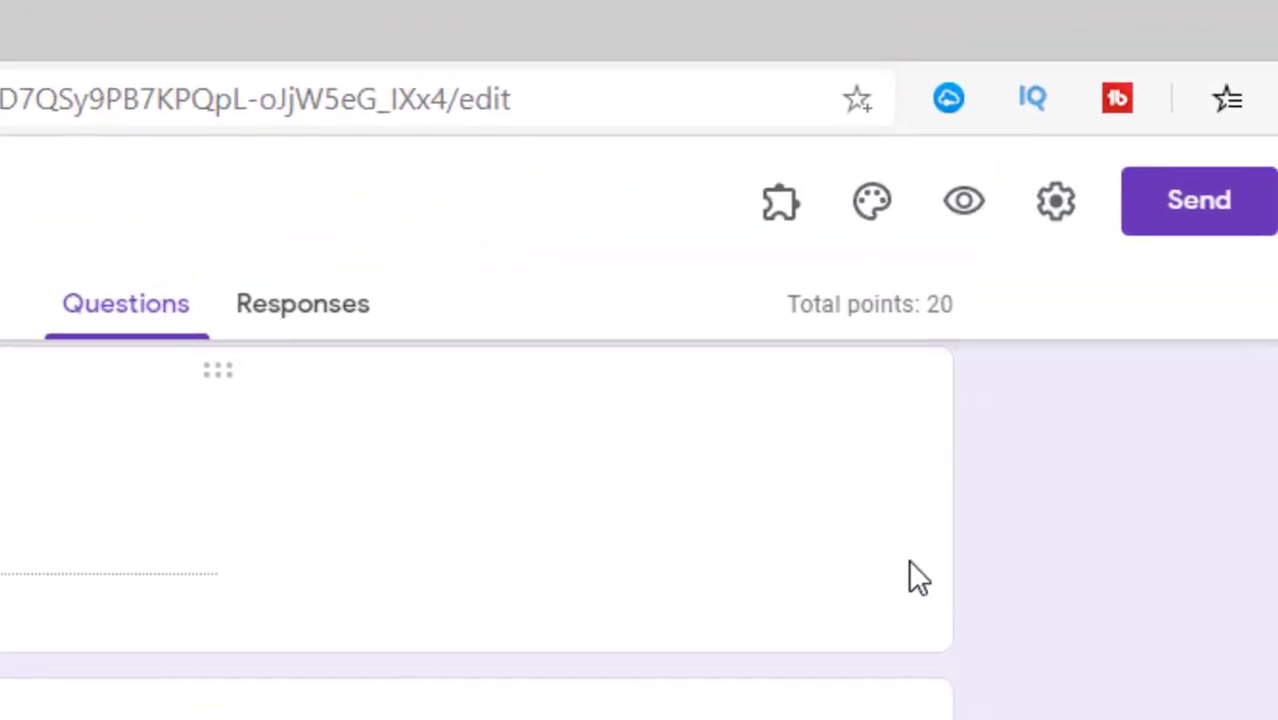
{"action": "scroll", "coordinate": [958, 340], "scroll_direction": "up", "scroll_amount": 4}
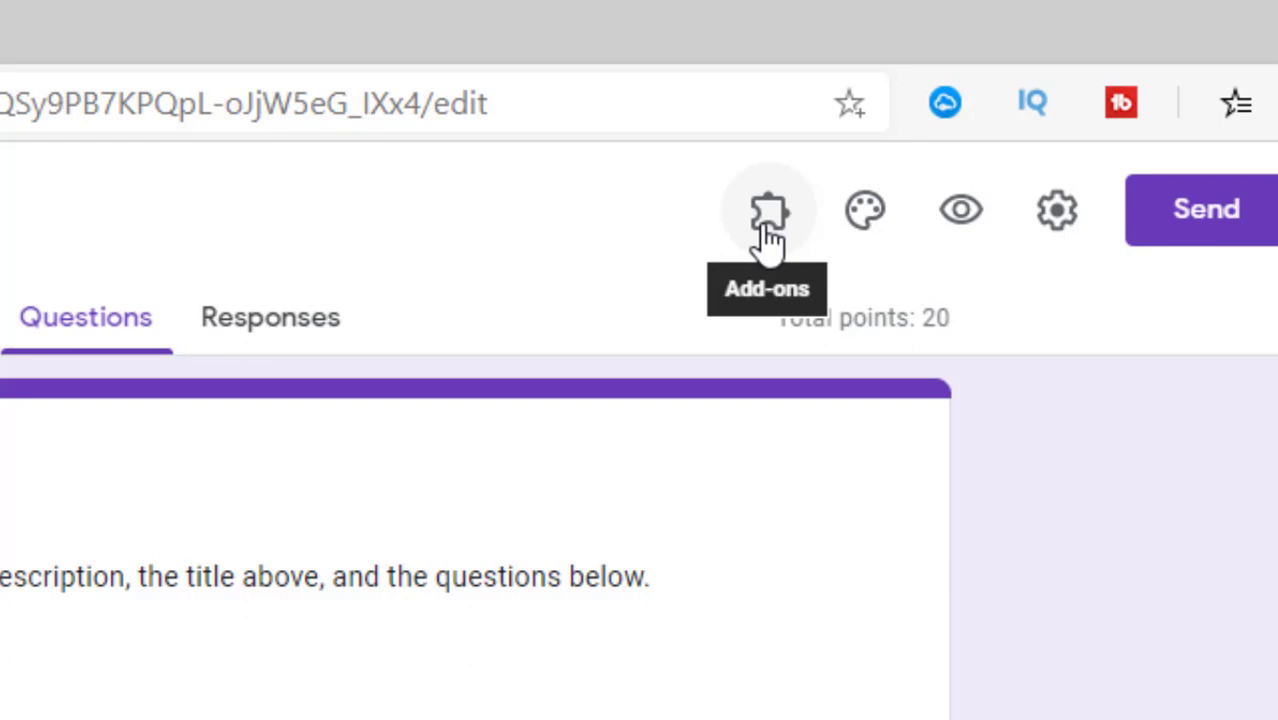
{"action": "left_click", "coordinate": [768, 240]}
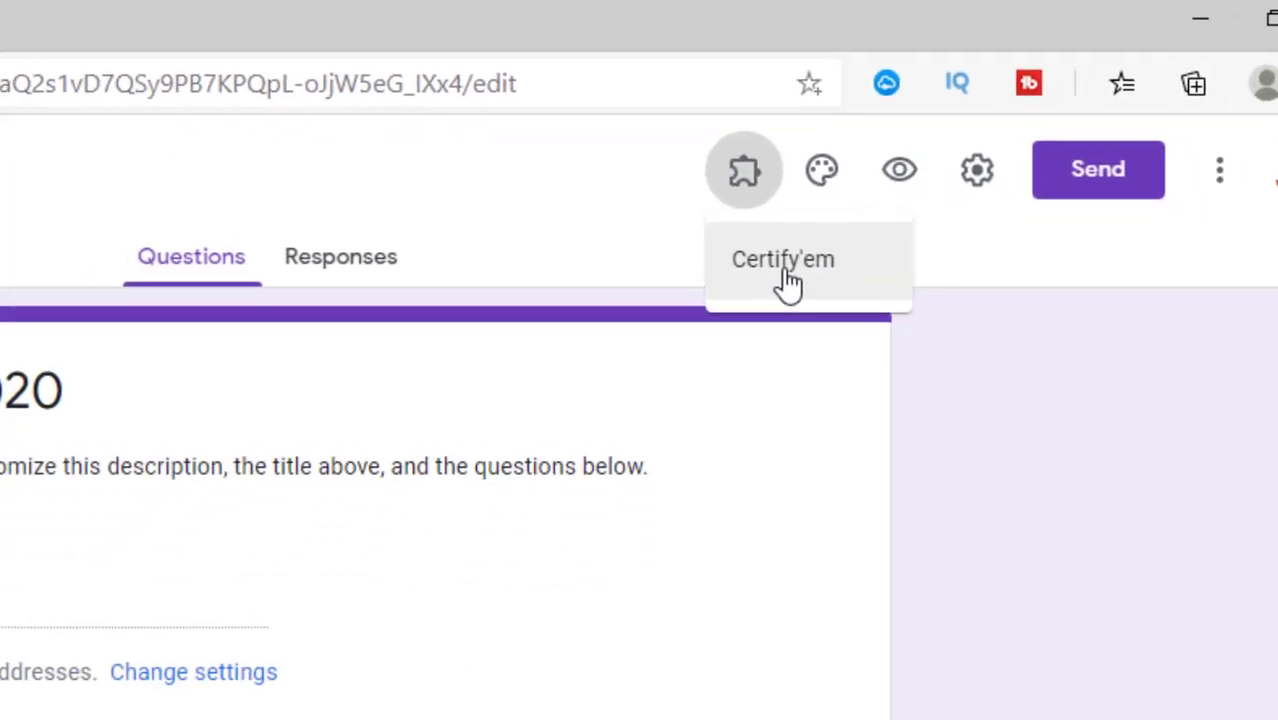
Step: Open Certify'em from the Add-ons menu, closing and reopening its options once
{"action": "left_click", "coordinate": [786, 278]}
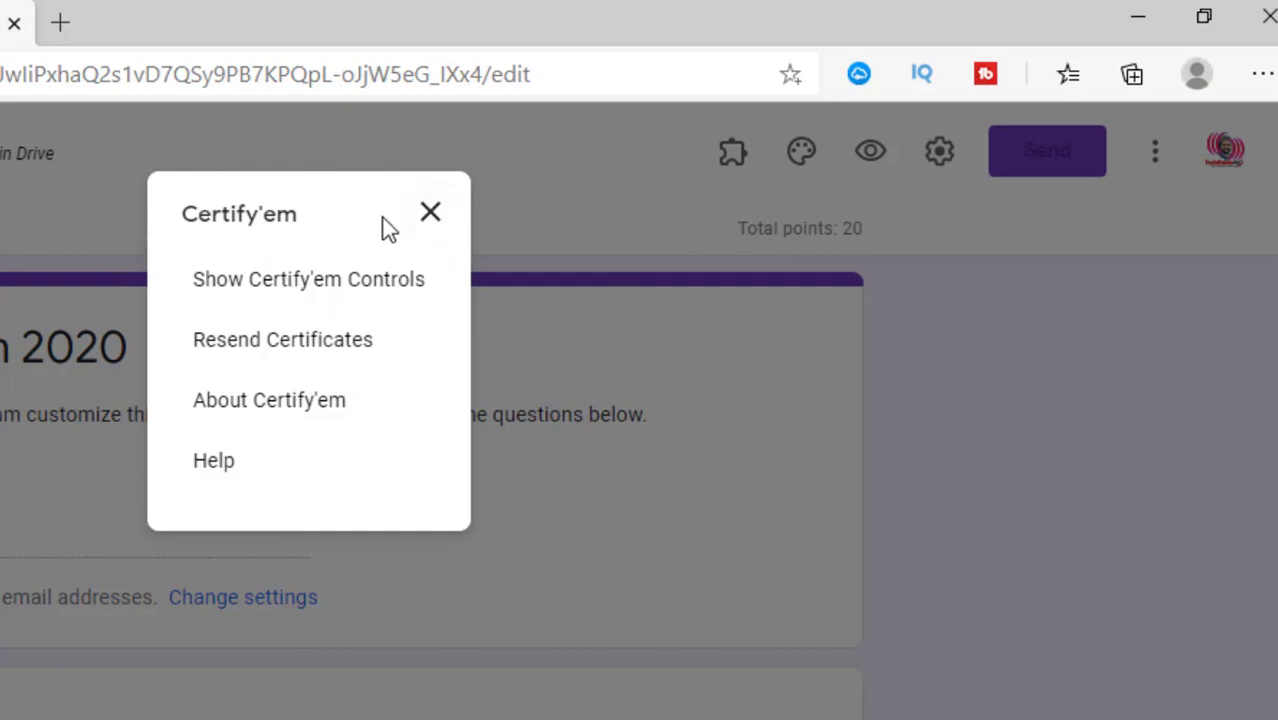
{"action": "left_click", "coordinate": [428, 216]}
{"action": "left_click", "coordinate": [733, 160]}
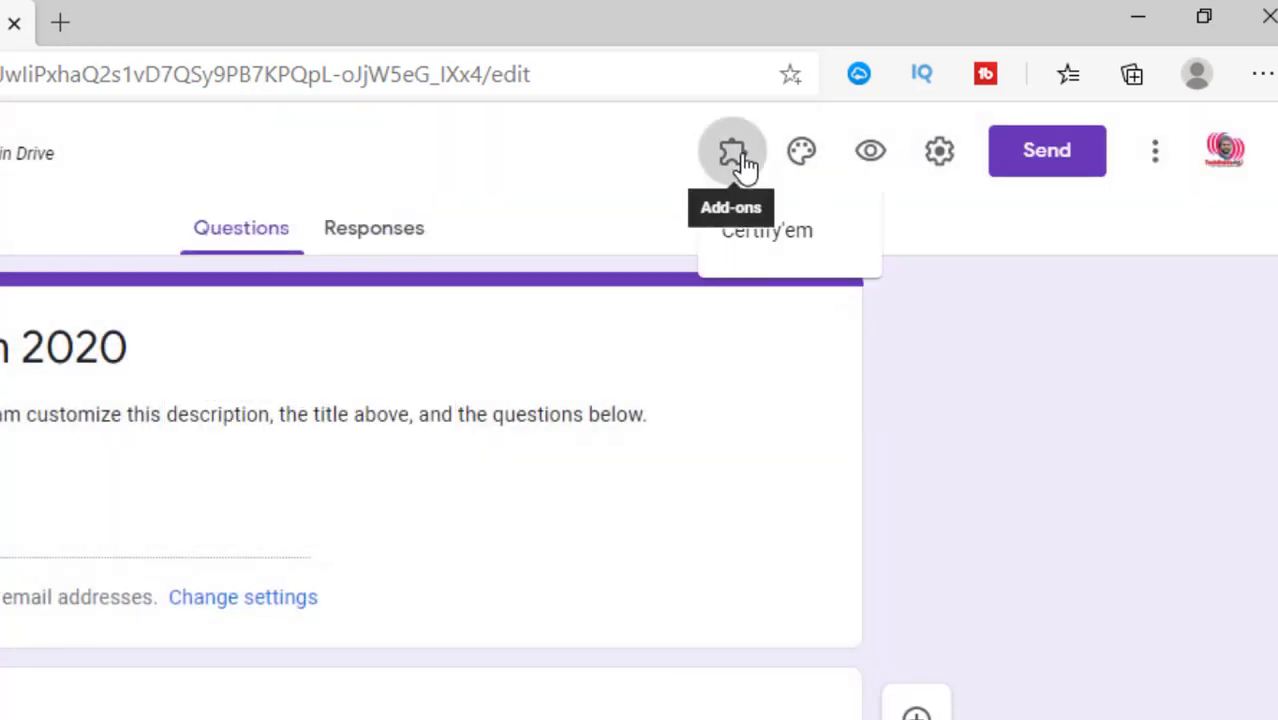
{"action": "left_click", "coordinate": [788, 236]}
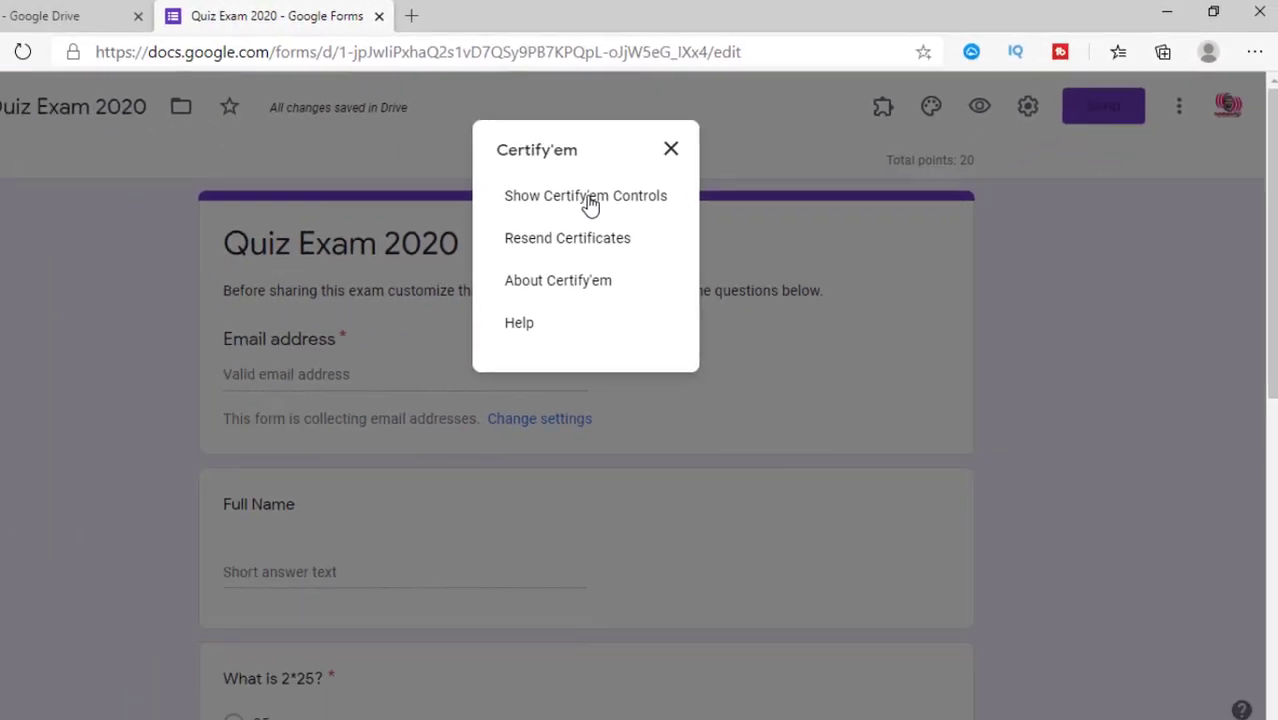
Step: Show the Certify'em controls and turn certification ON for the quiz
{"action": "left_click", "coordinate": [590, 197]}
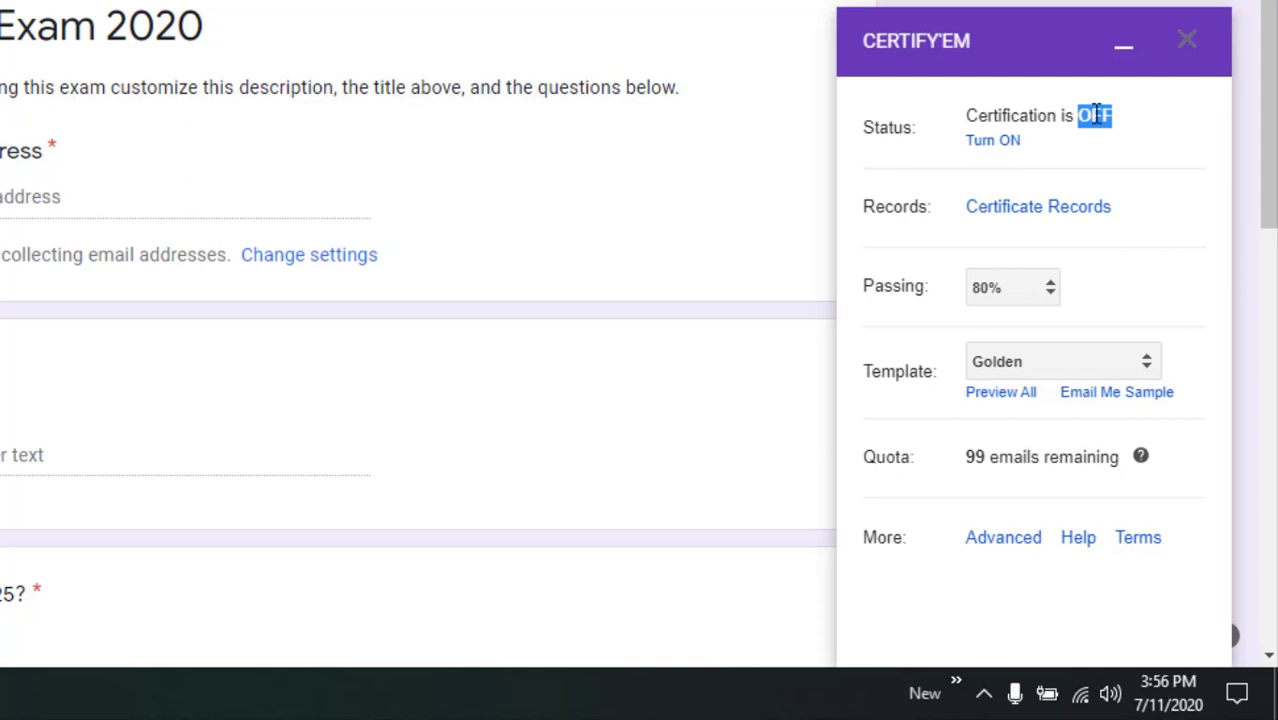
{"action": "left_click", "coordinate": [999, 143]}
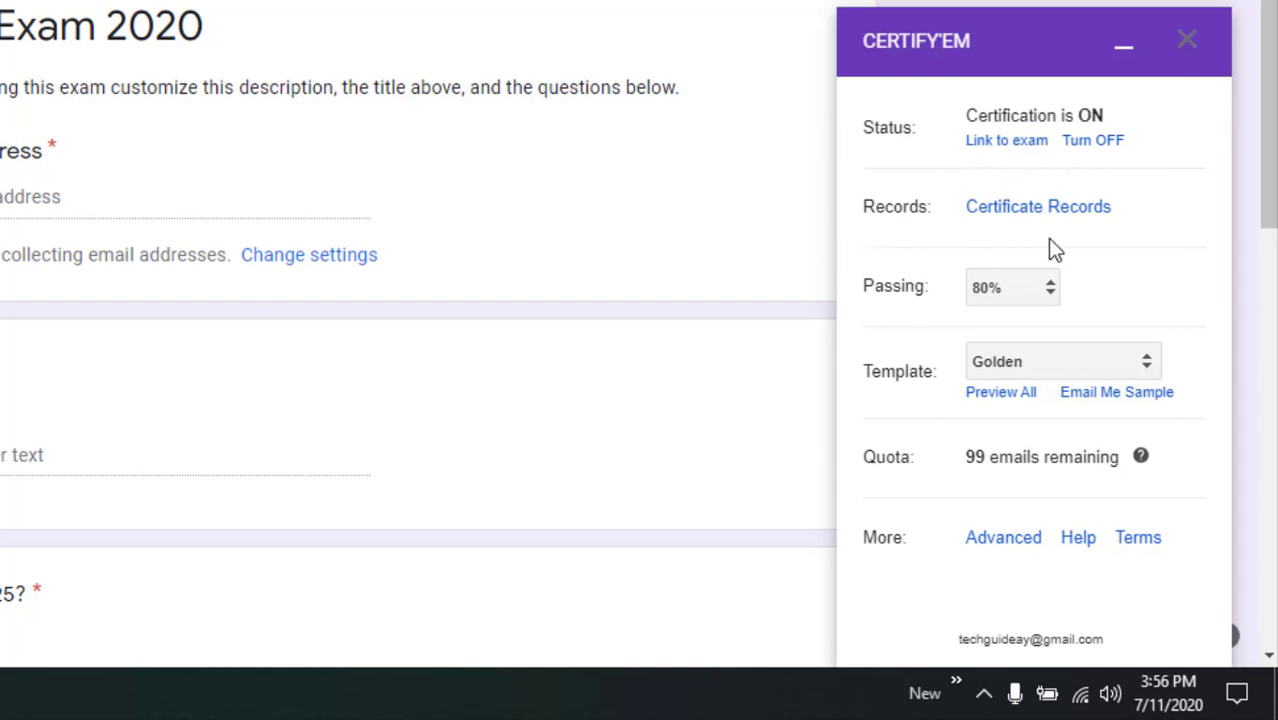
{"action": "double_click", "coordinate": [918, 207]}
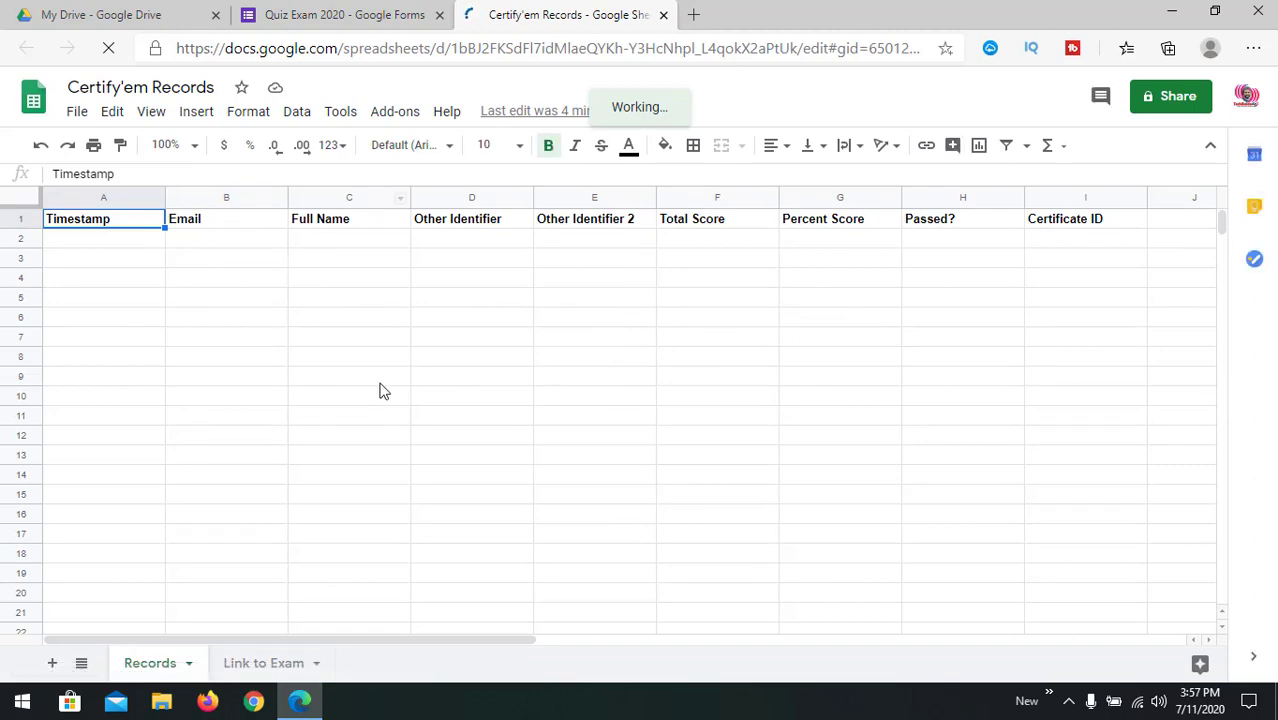
{"action": "left_click", "coordinate": [662, 16]}
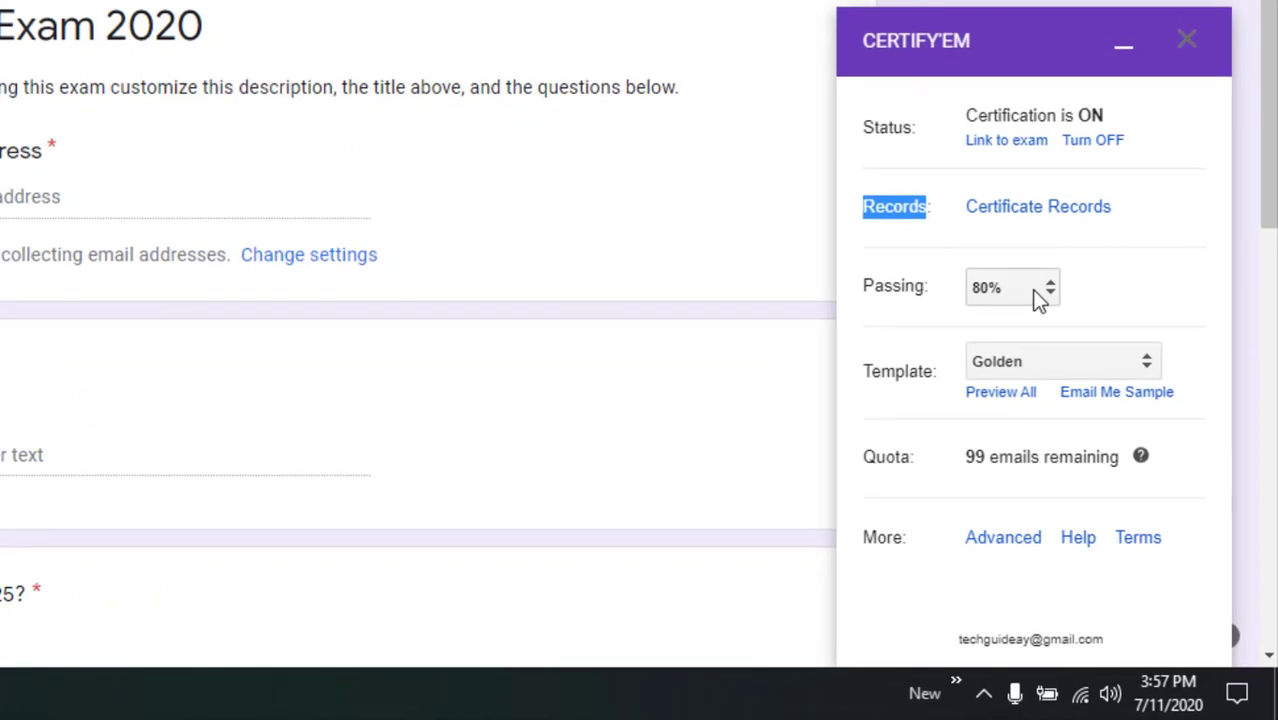
{"action": "left_click", "coordinate": [1034, 289]}
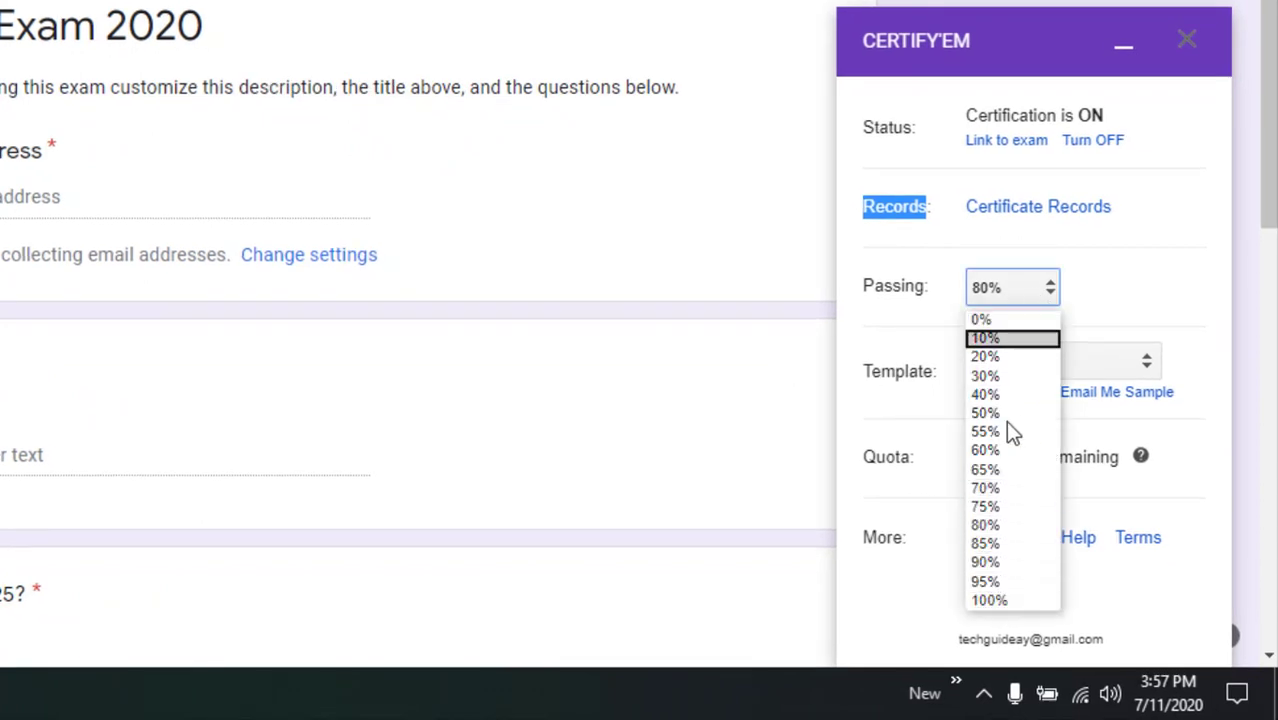
{"action": "left_click", "coordinate": [1008, 531]}
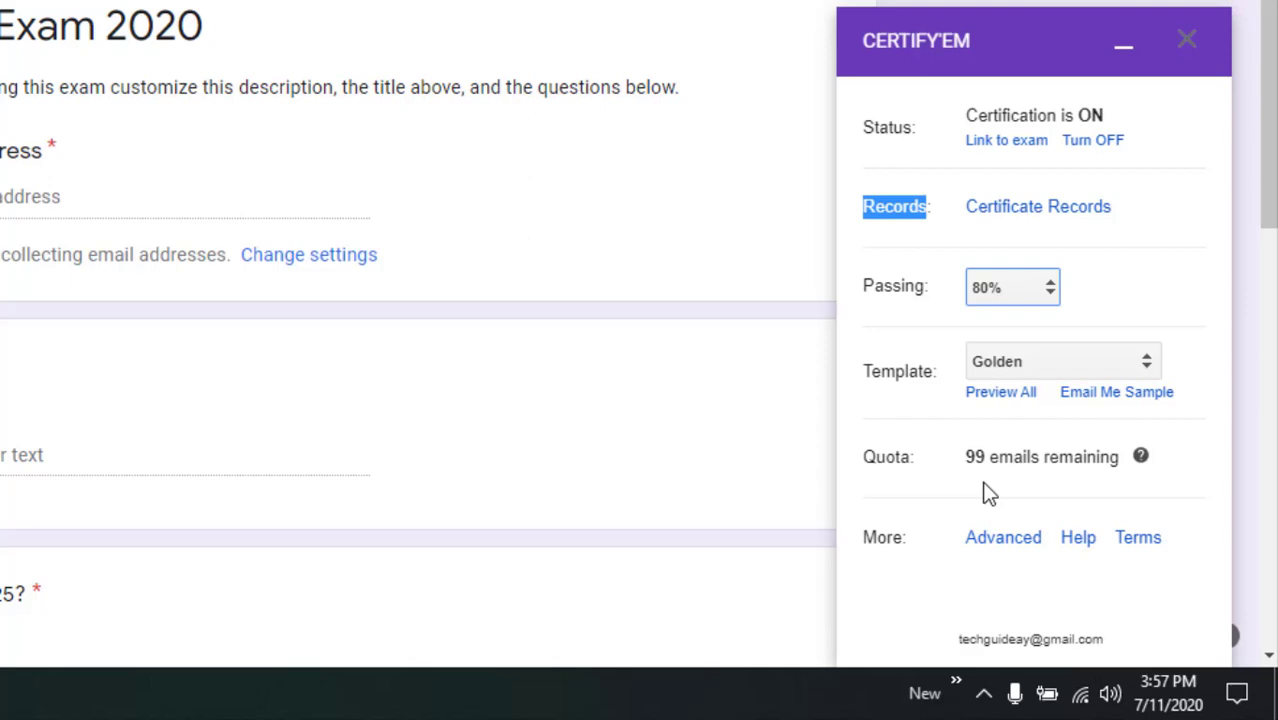
{"action": "left_click", "coordinate": [1150, 301]}
{"action": "scroll", "coordinate": [1150, 304], "scroll_direction": "down", "scroll_amount": 2}
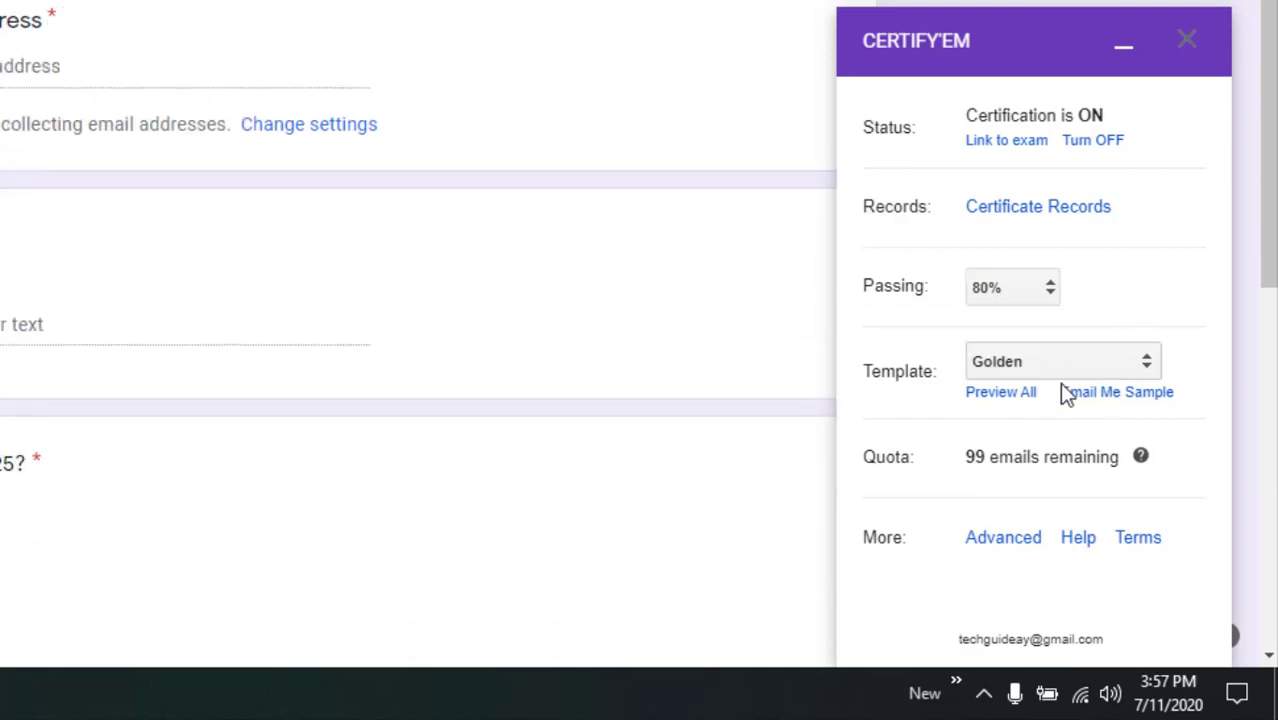
{"action": "scroll", "coordinate": [765, 282], "scroll_direction": "up", "scroll_amount": 2}
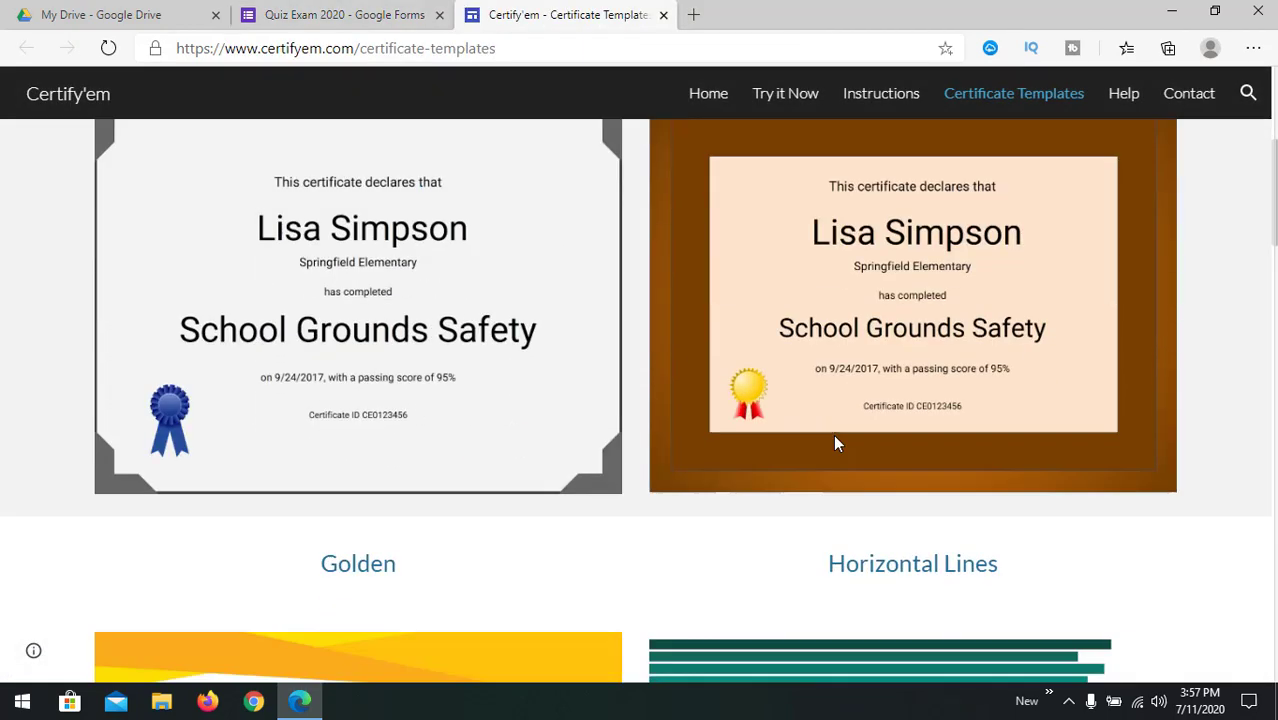
{"action": "scroll", "coordinate": [620, 365], "scroll_direction": "down", "scroll_amount": 4}
Step: Scroll through the certifyem.com template previews to compare the framed designs
{"action": "scroll", "coordinate": [850, 300], "scroll_direction": "up", "scroll_amount": 4}
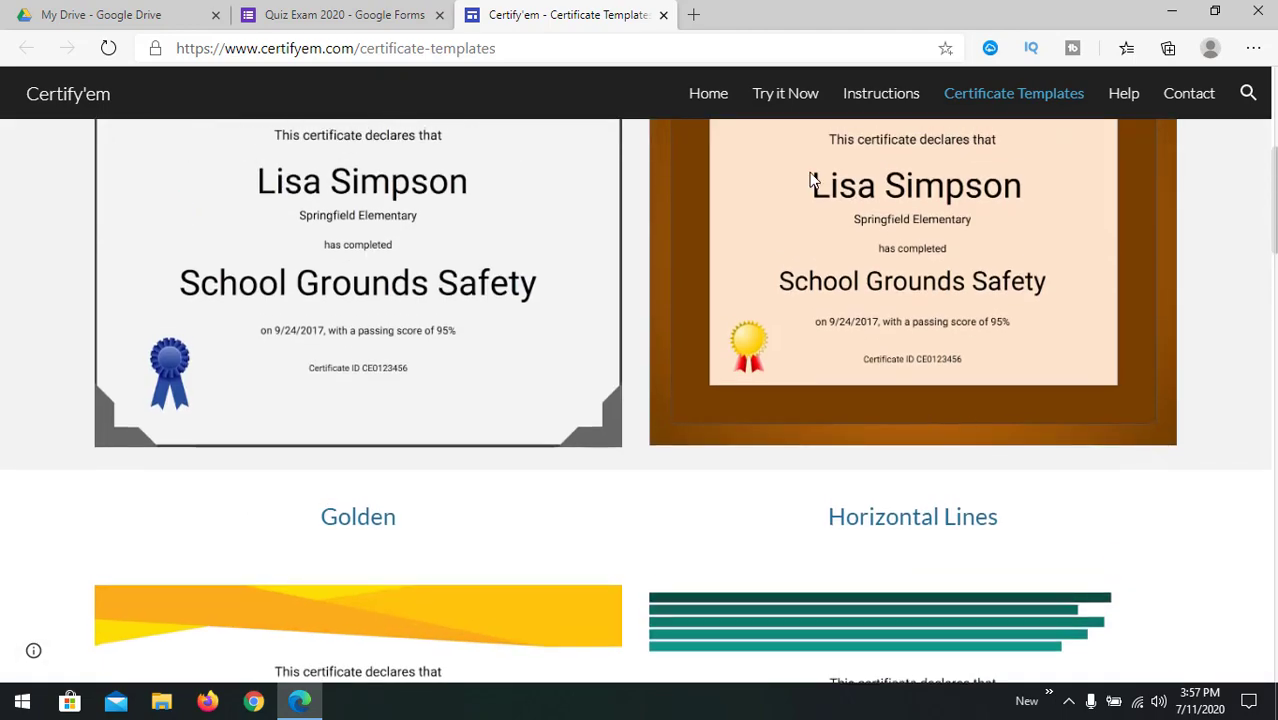
{"action": "scroll", "coordinate": [812, 180], "scroll_direction": "up", "scroll_amount": 3}
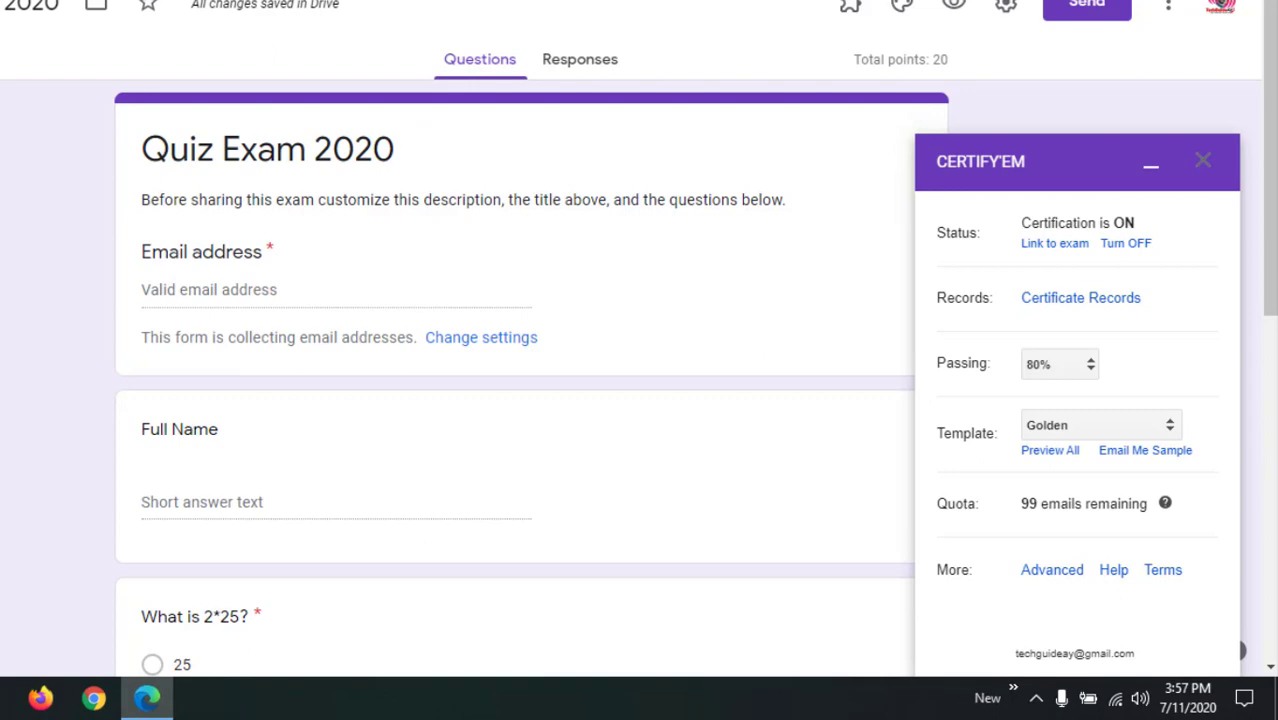
Step: Choose the Brown Frame certificate template in Certify'em and open Advanced Options
{"action": "left_click", "coordinate": [1114, 425]}
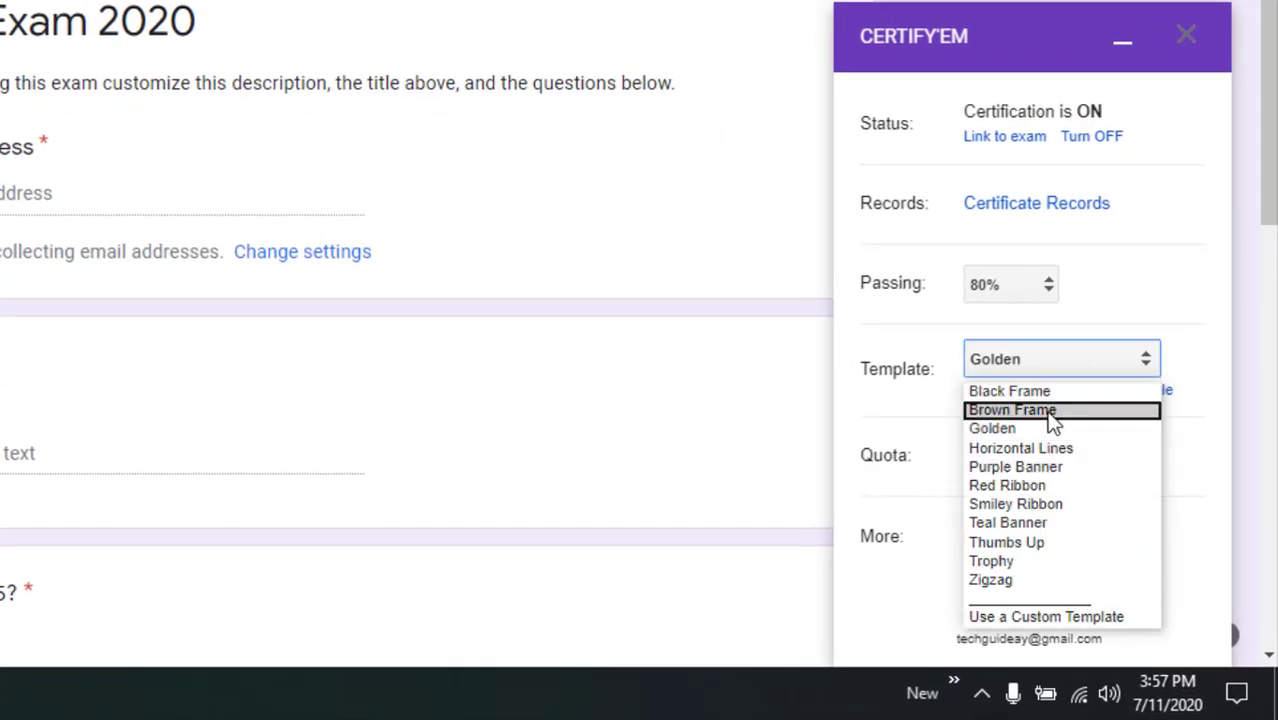
{"action": "left_click", "coordinate": [1052, 411]}
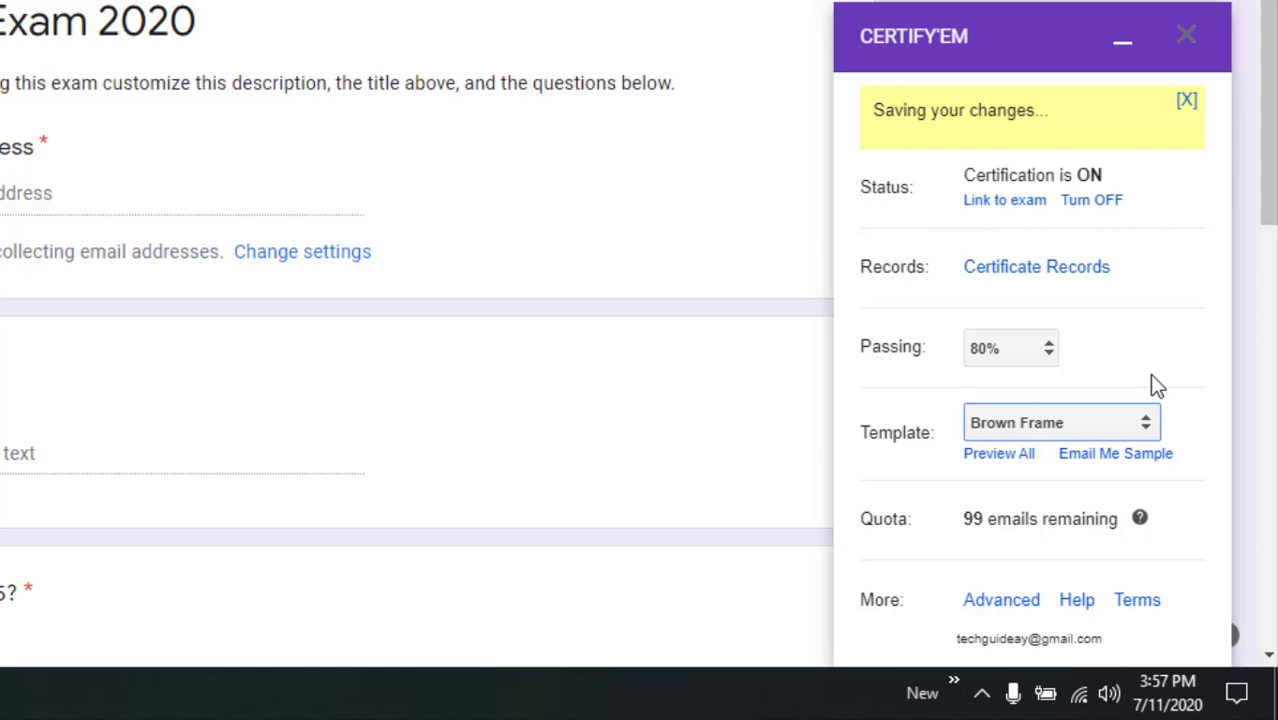
{"action": "scroll", "coordinate": [1155, 385], "scroll_direction": "down", "scroll_amount": 3}
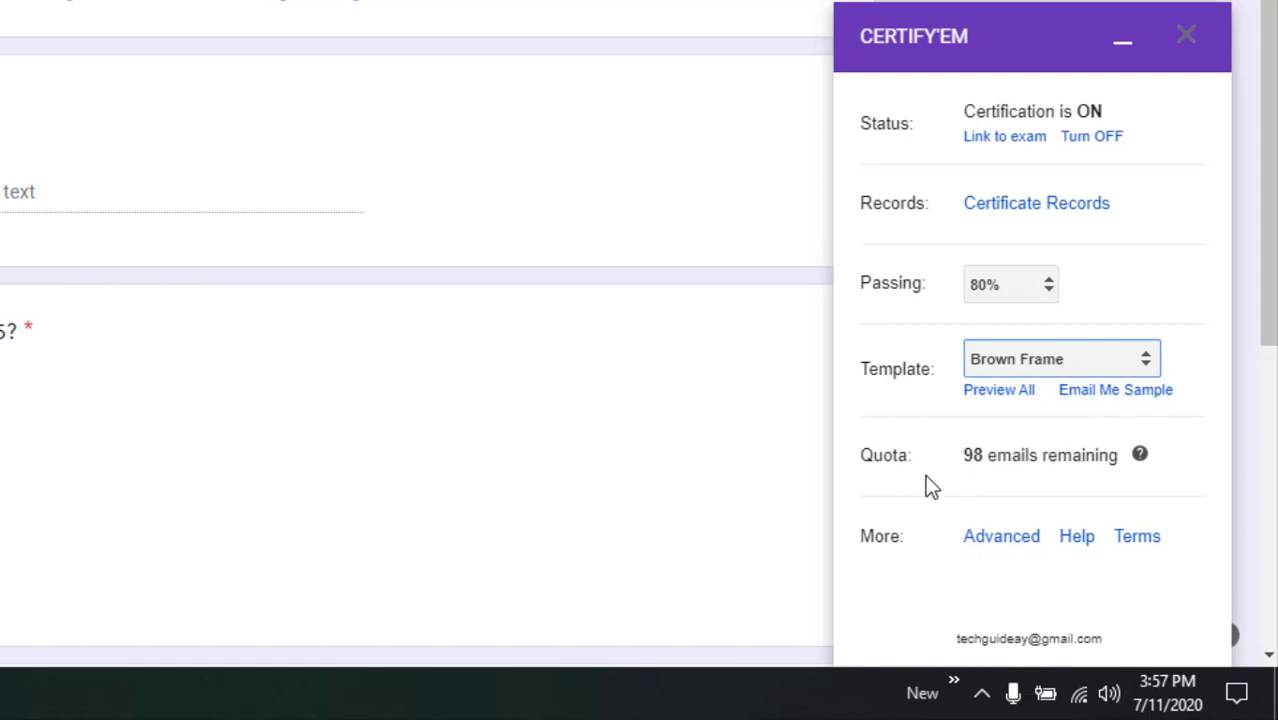
{"action": "left_click_drag", "start_coordinate": [860, 456], "coordinate": [913, 454]}
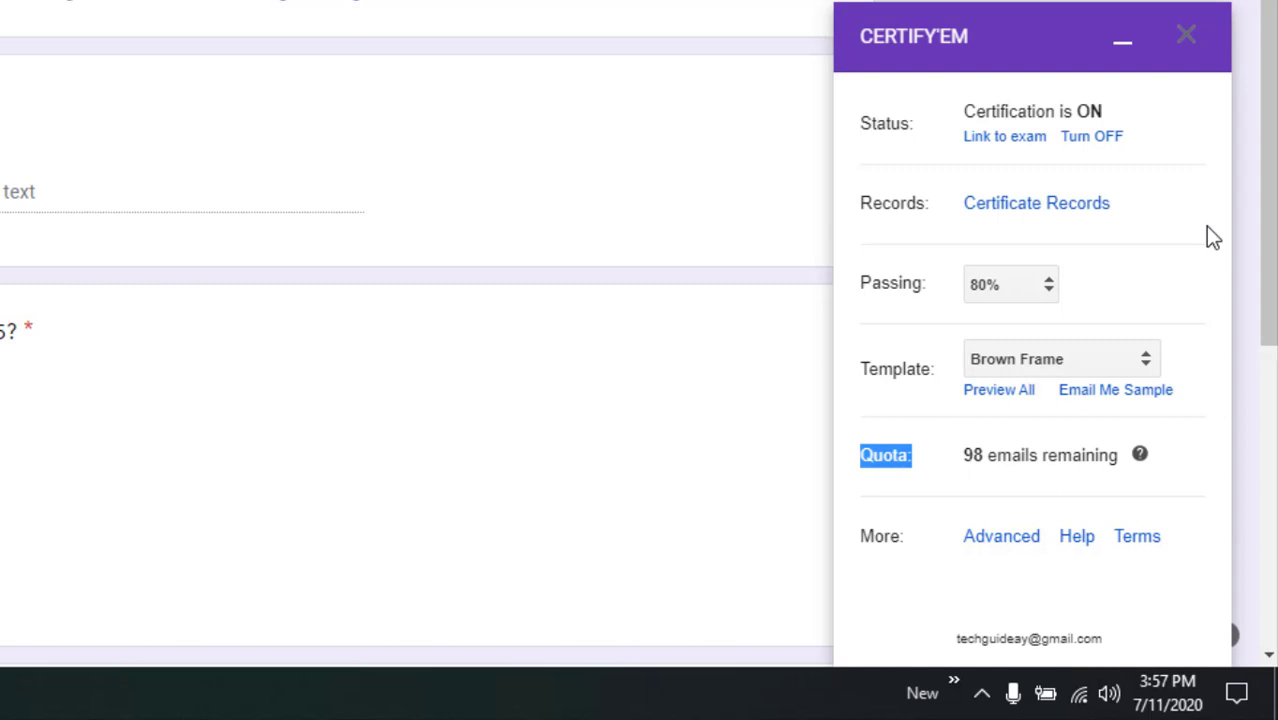
{"action": "left_click", "coordinate": [1168, 458]}
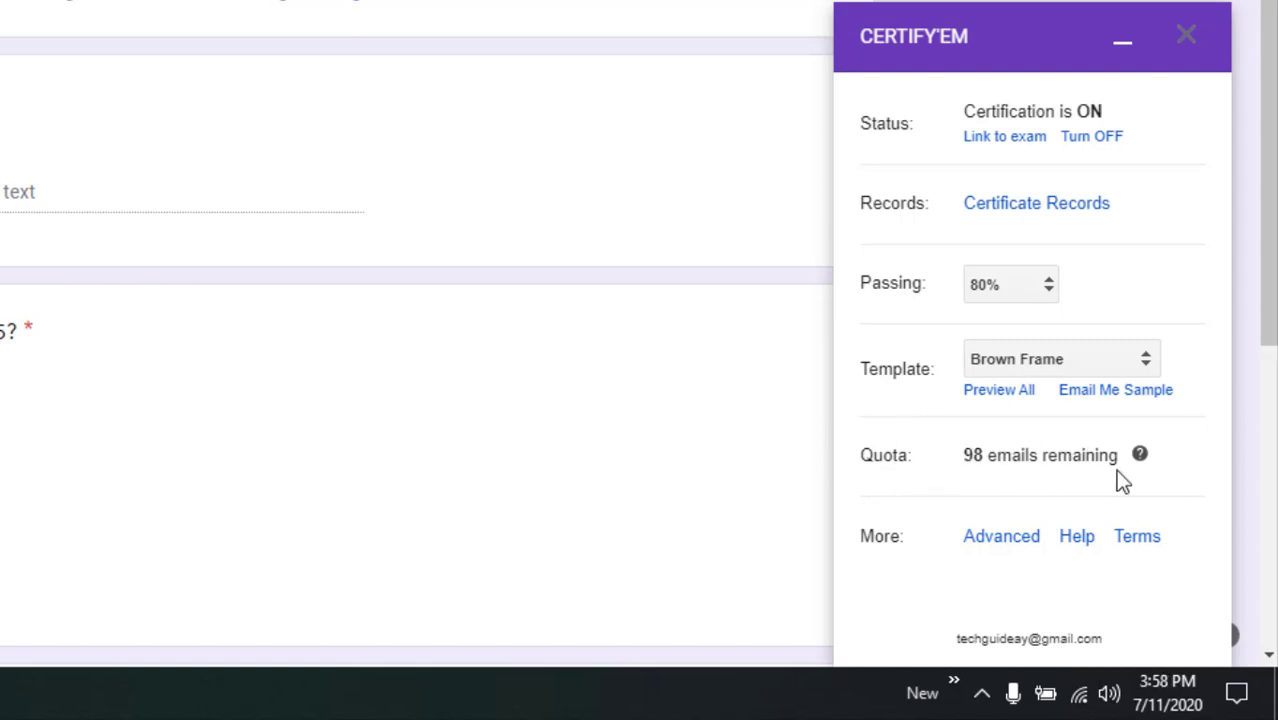
{"action": "left_click", "coordinate": [1025, 546]}
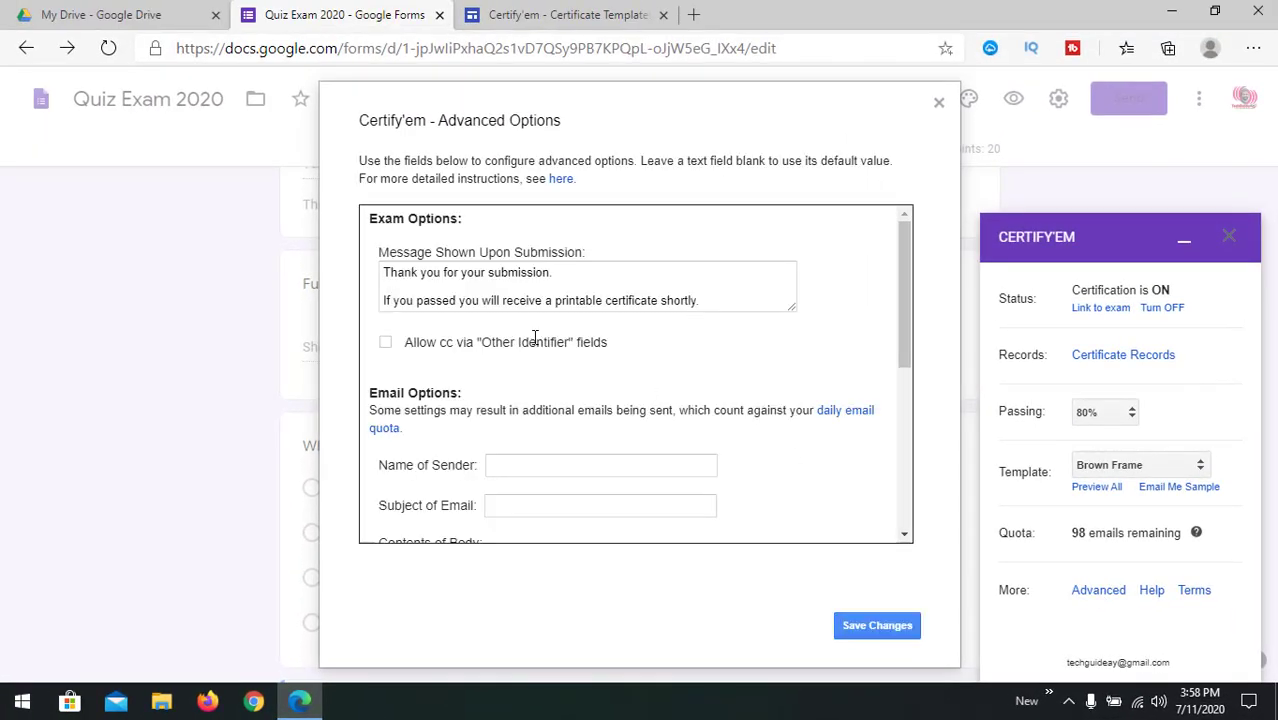
Step: Set the certificate email subject to 'Certificate of Participation'
{"action": "scroll", "coordinate": [593, 382], "scroll_direction": "down", "scroll_amount": 2}
{"action": "scroll", "coordinate": [597, 386], "scroll_direction": "down", "scroll_amount": 3}
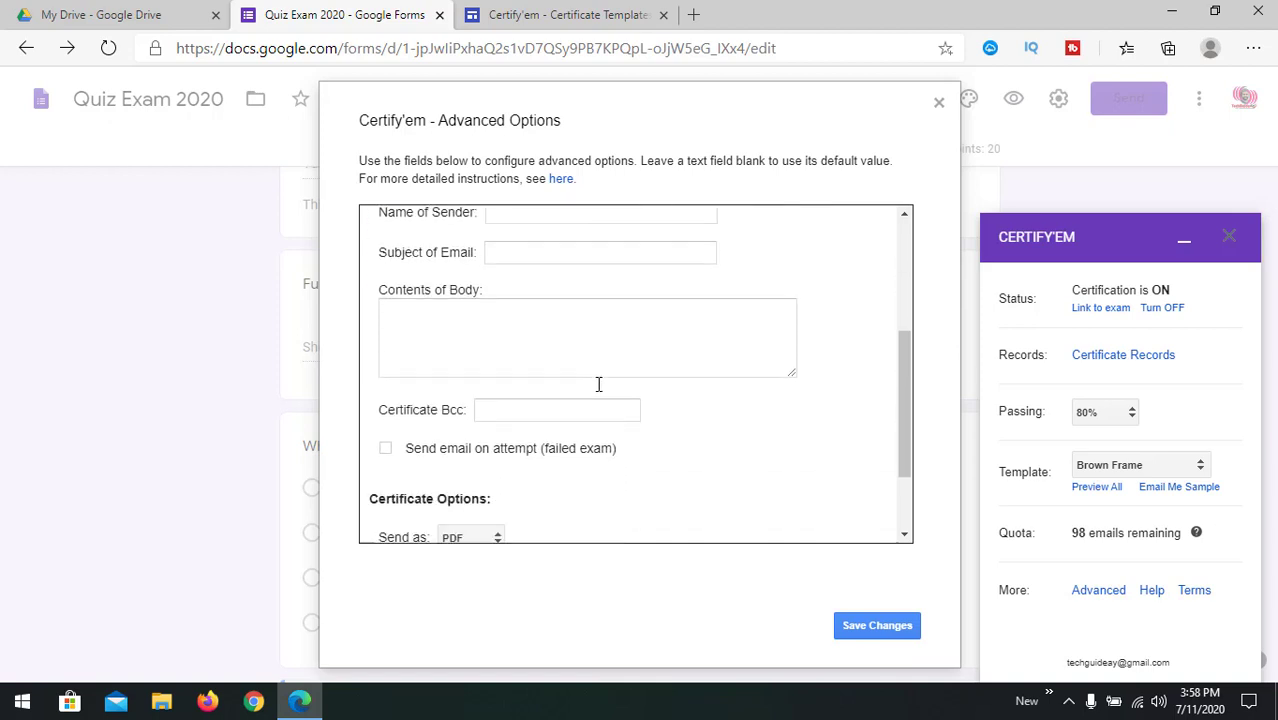
{"action": "scroll", "coordinate": [599, 390], "scroll_direction": "up", "scroll_amount": 5}
{"action": "left_click", "coordinate": [493, 283]}
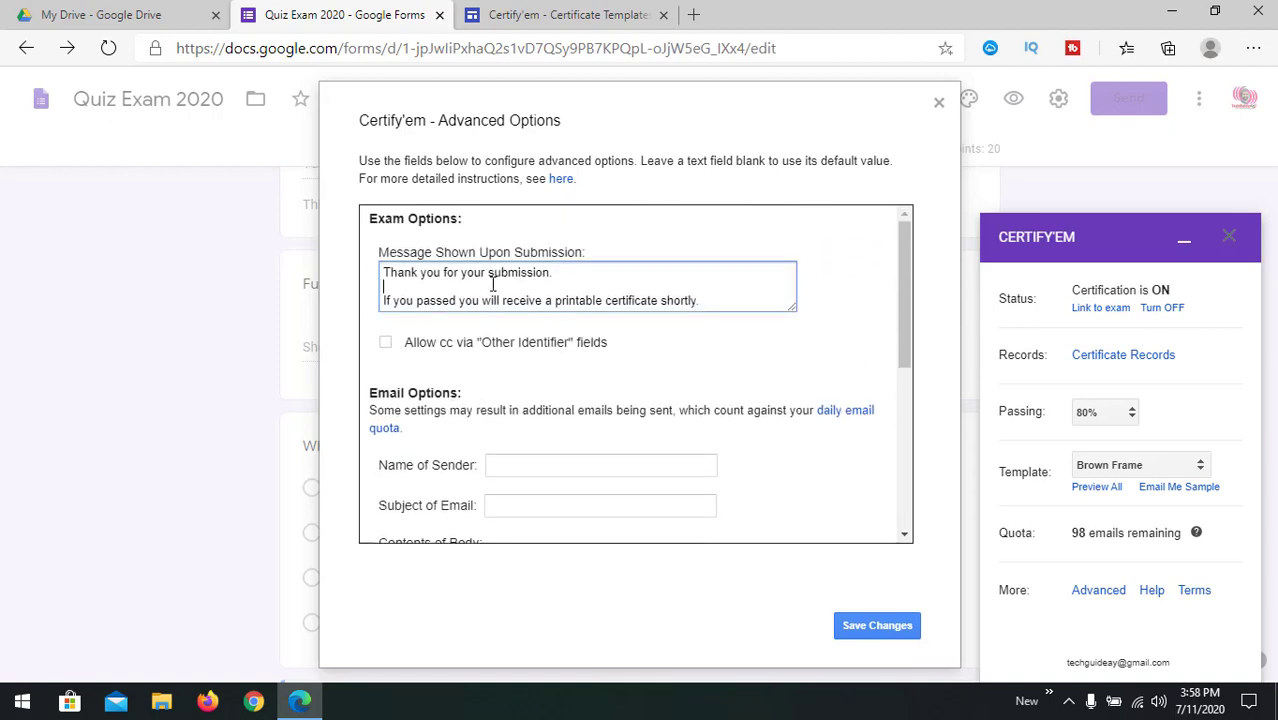
{"action": "left_click", "coordinate": [386, 273]}
{"action": "left_click_drag", "start_coordinate": [411, 272], "coordinate": [735, 312]}
{"action": "left_click", "coordinate": [743, 297]}
{"action": "scroll", "coordinate": [633, 434], "scroll_direction": "down", "scroll_amount": 1}
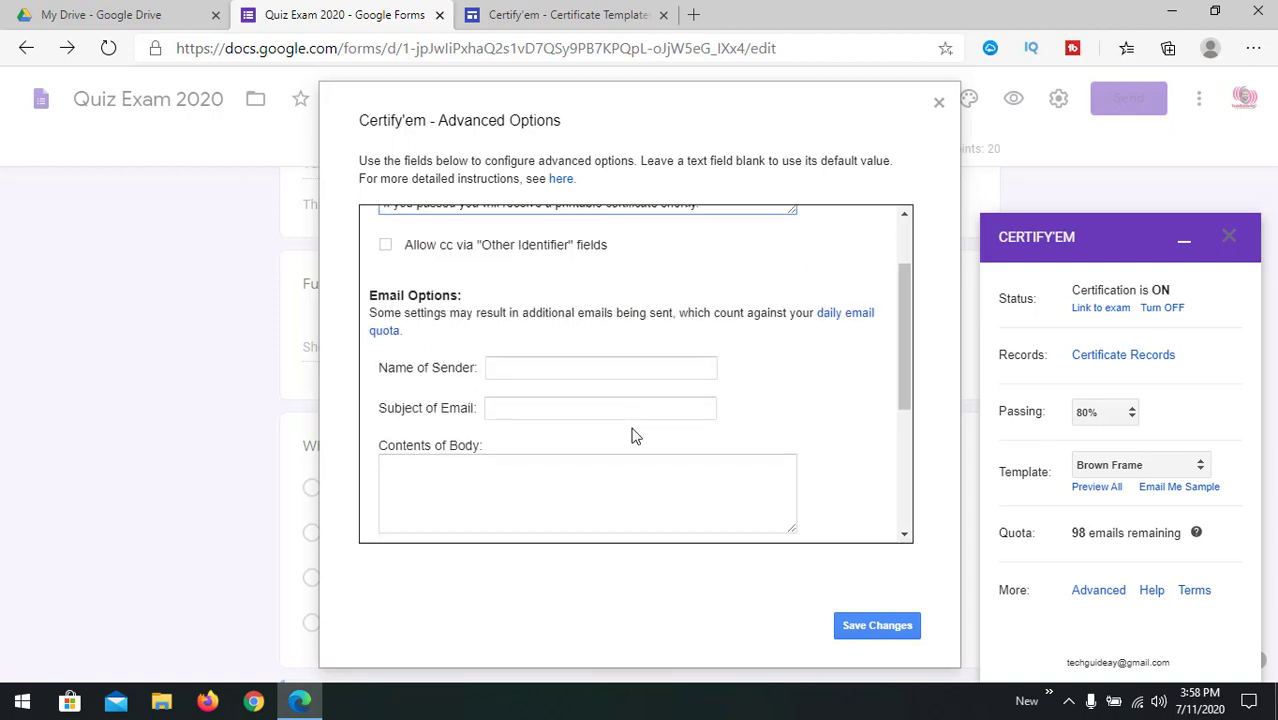
{"action": "left_click", "coordinate": [532, 364]}
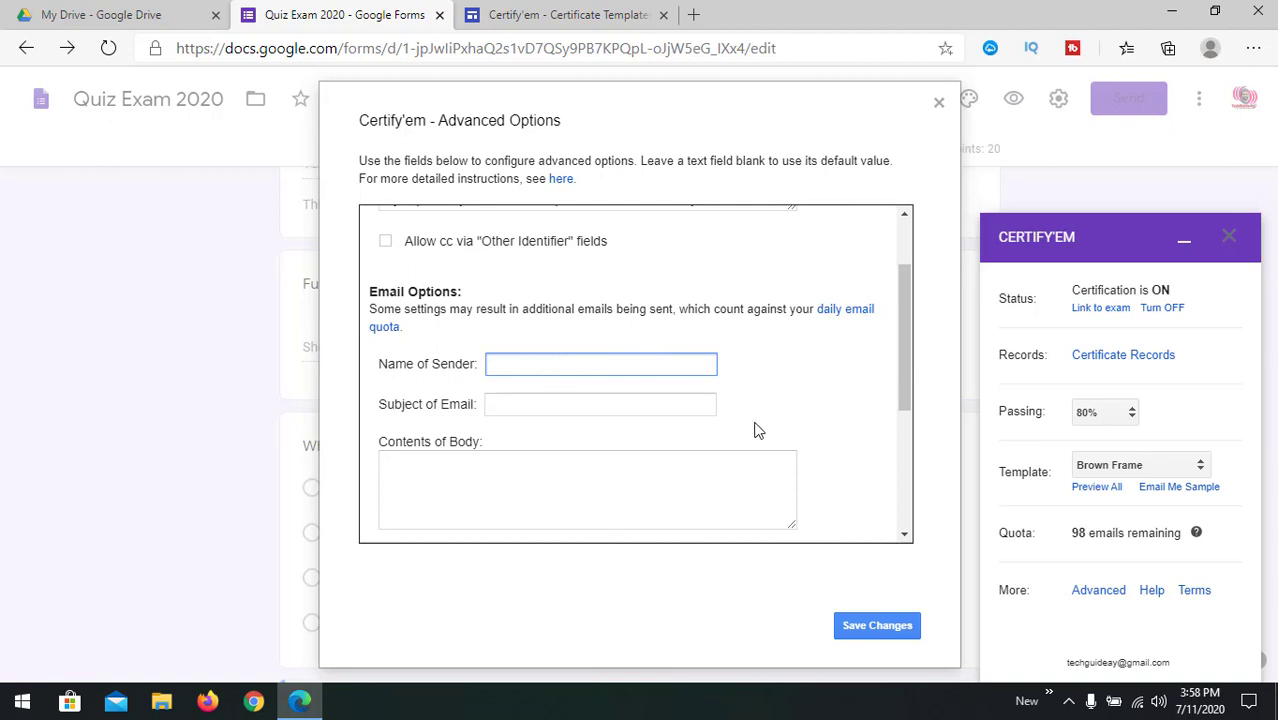
{"action": "left_click", "coordinate": [578, 407]}
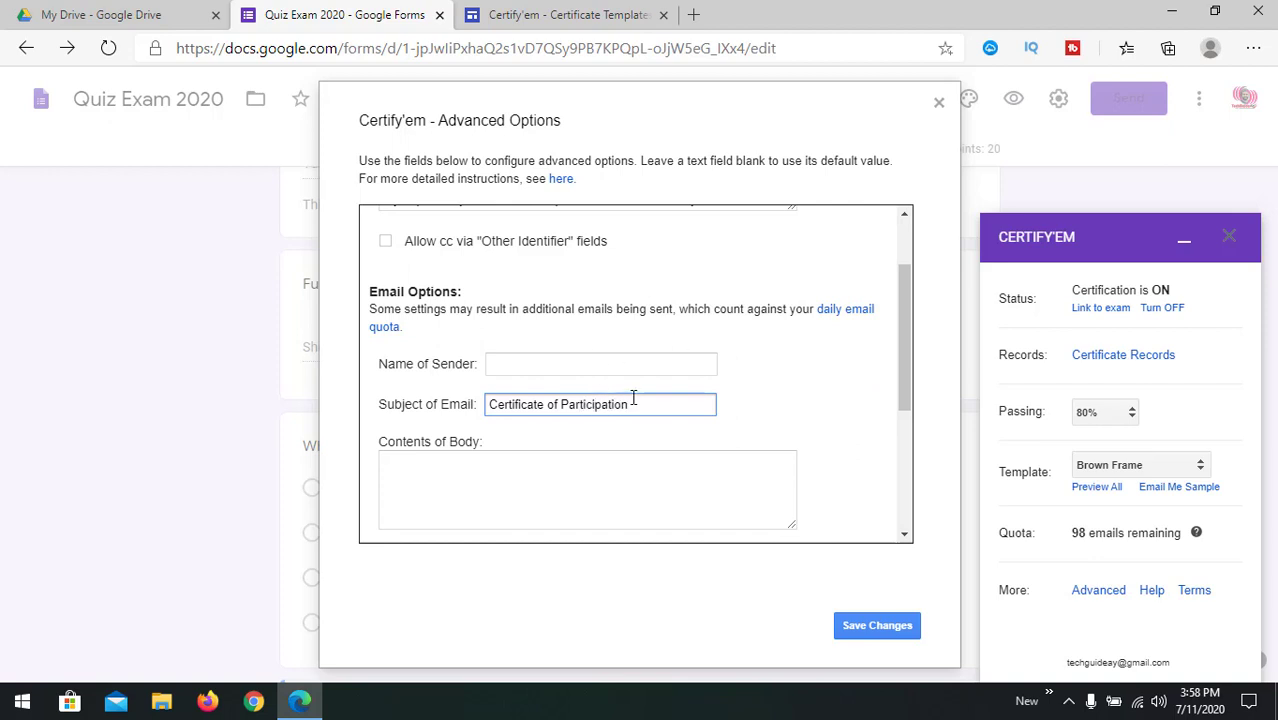
{"action": "left_click", "coordinate": [640, 465]}
Step: Keep PDF as the certificate format and save the advanced options
{"action": "scroll", "coordinate": [643, 470], "scroll_direction": "down", "scroll_amount": 2}
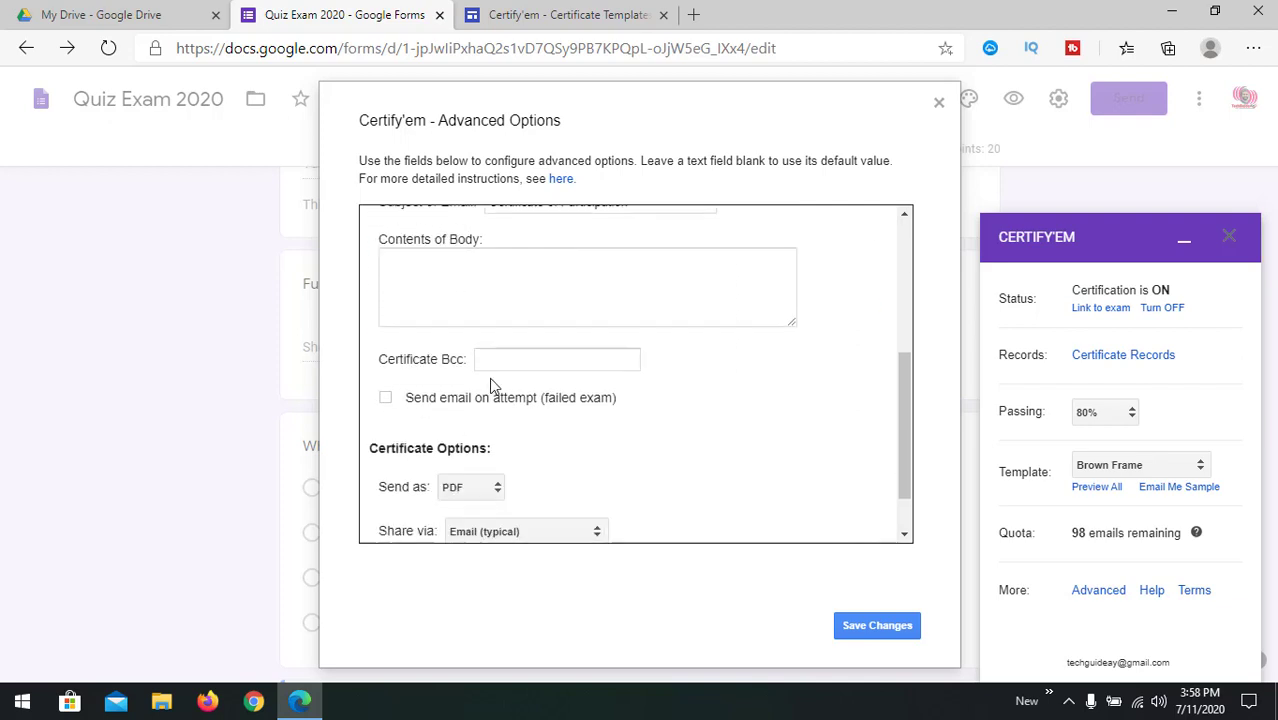
{"action": "scroll", "coordinate": [440, 460], "scroll_direction": "down", "scroll_amount": 1}
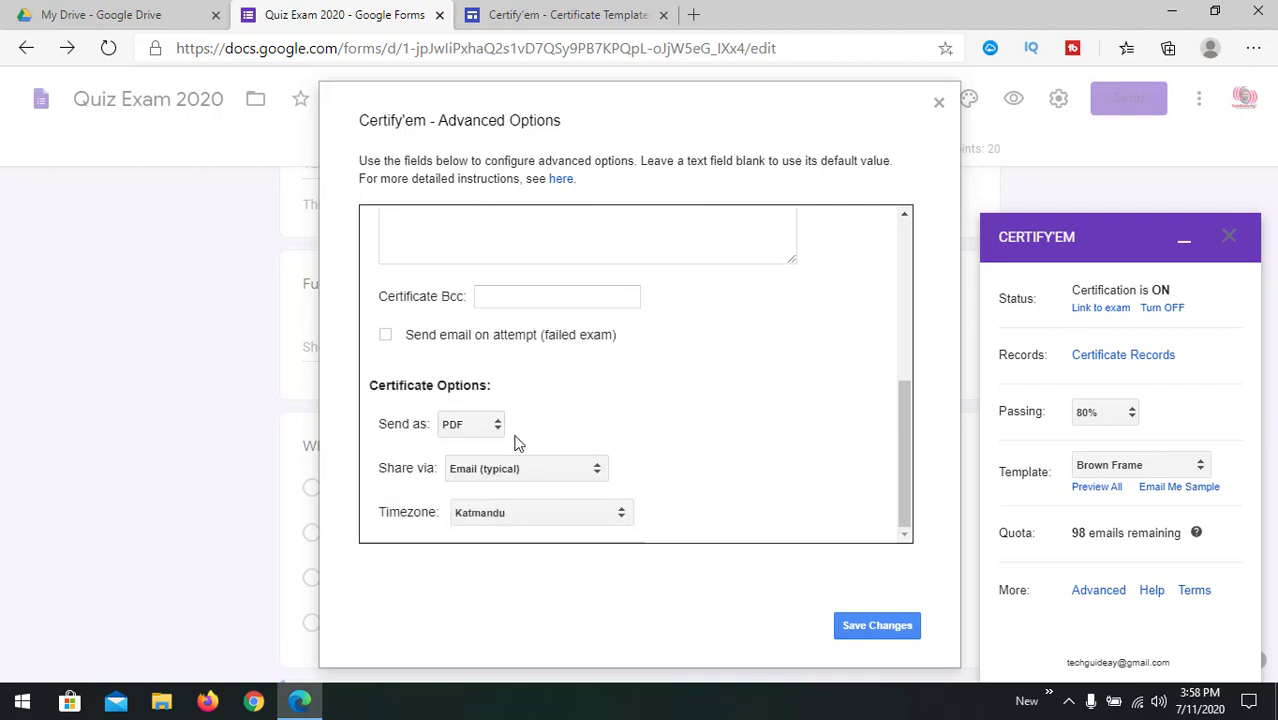
{"action": "left_click", "coordinate": [496, 430]}
{"action": "left_click", "coordinate": [488, 447]}
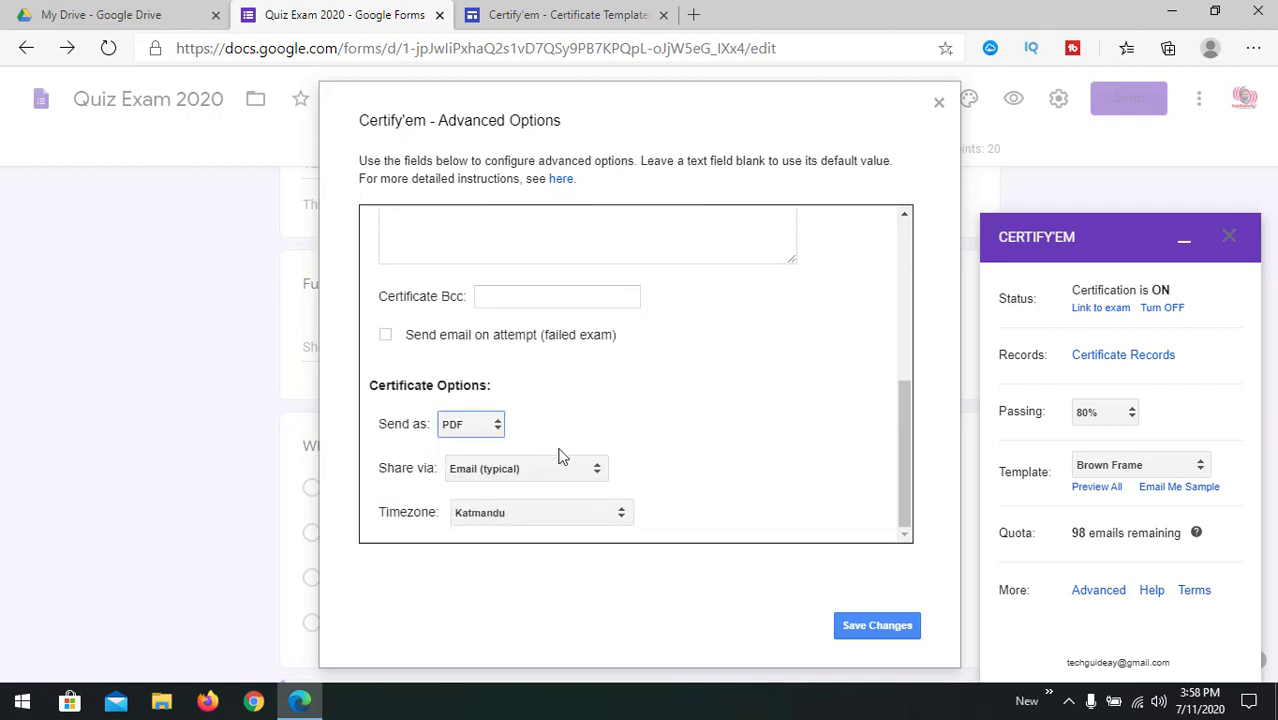
{"action": "scroll", "coordinate": [747, 397], "scroll_direction": "up", "scroll_amount": 5}
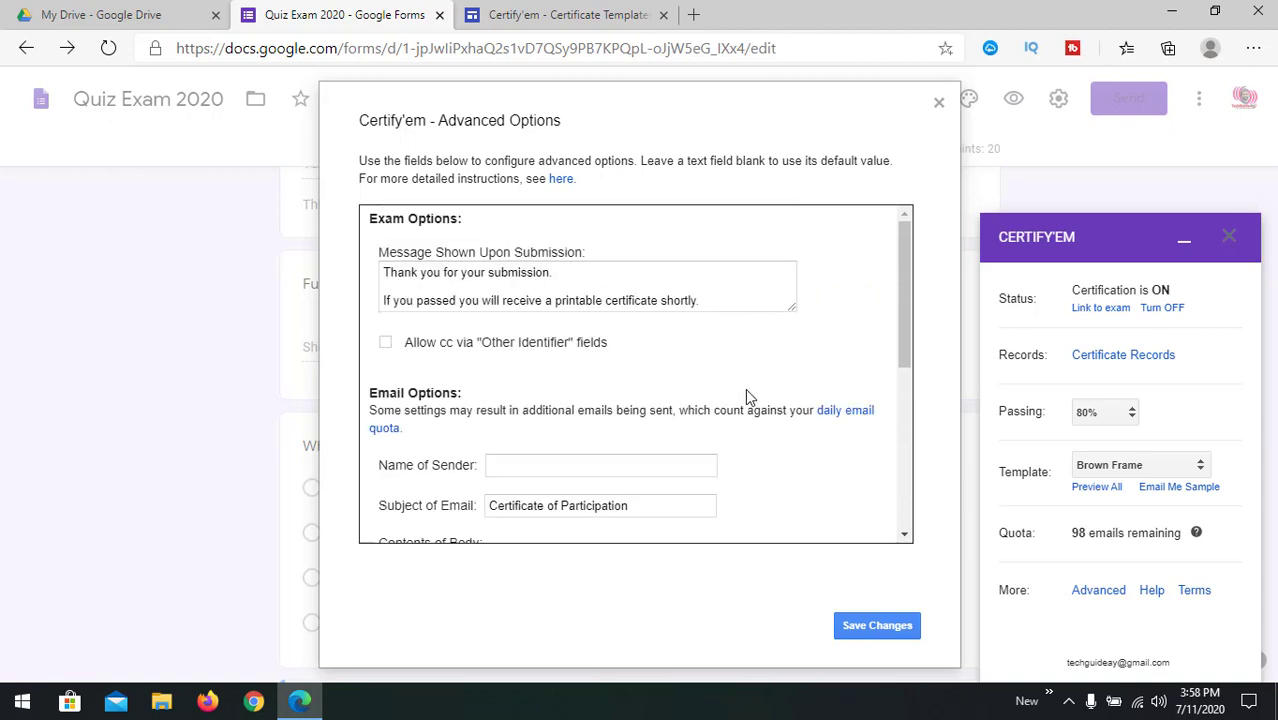
{"action": "left_click", "coordinate": [860, 627]}
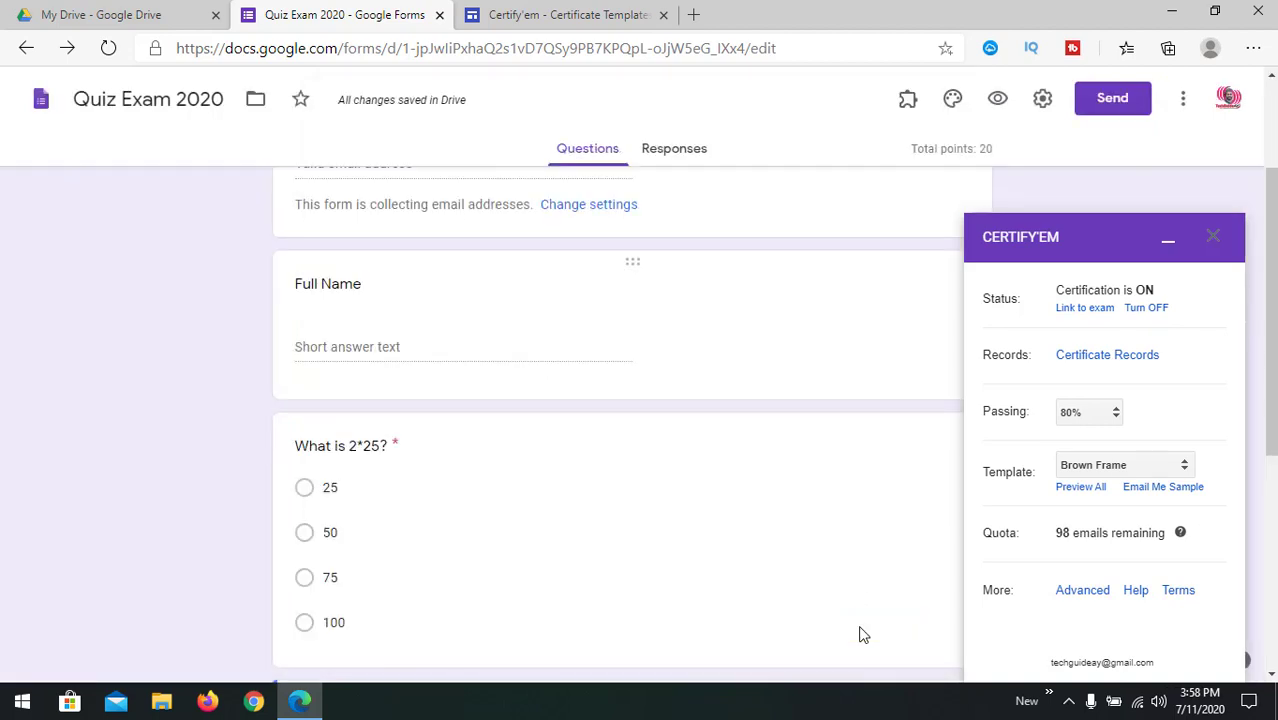
Step: Open the Send form dialog and shorten the form's share link to forms.gle
{"action": "scroll", "coordinate": [828, 544], "scroll_direction": "up", "scroll_amount": 2}
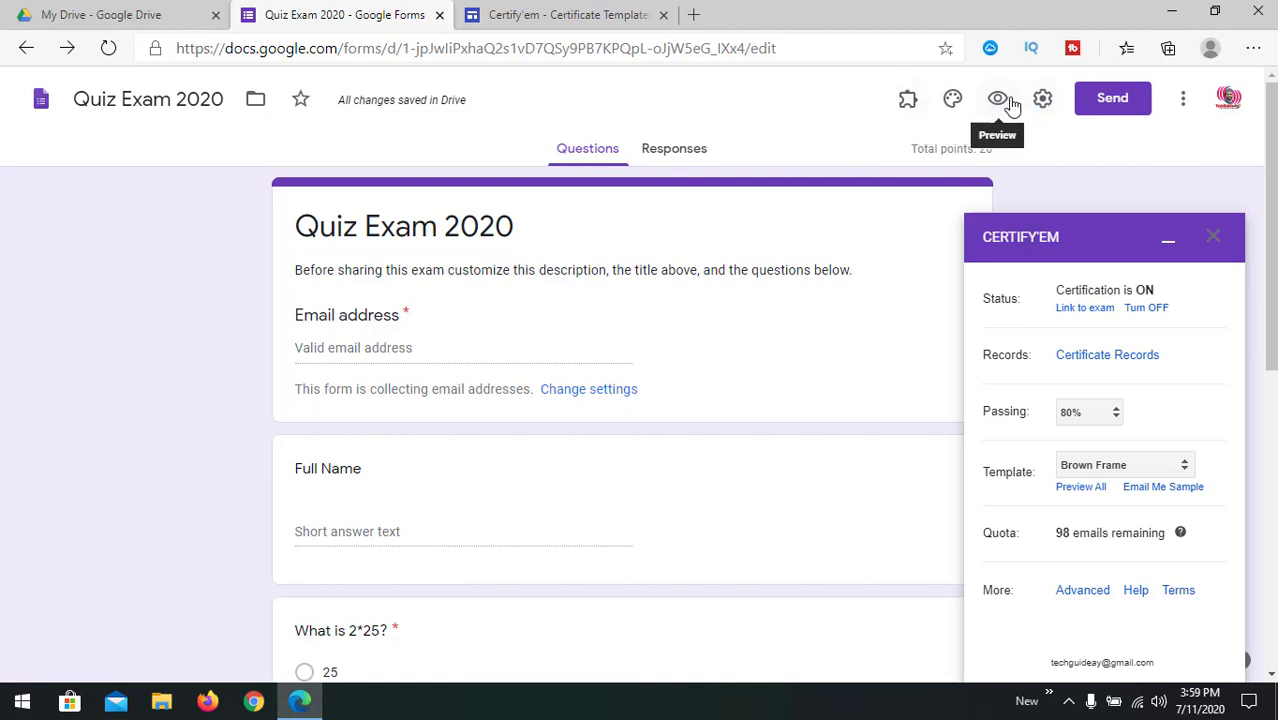
{"action": "left_click", "coordinate": [1114, 100]}
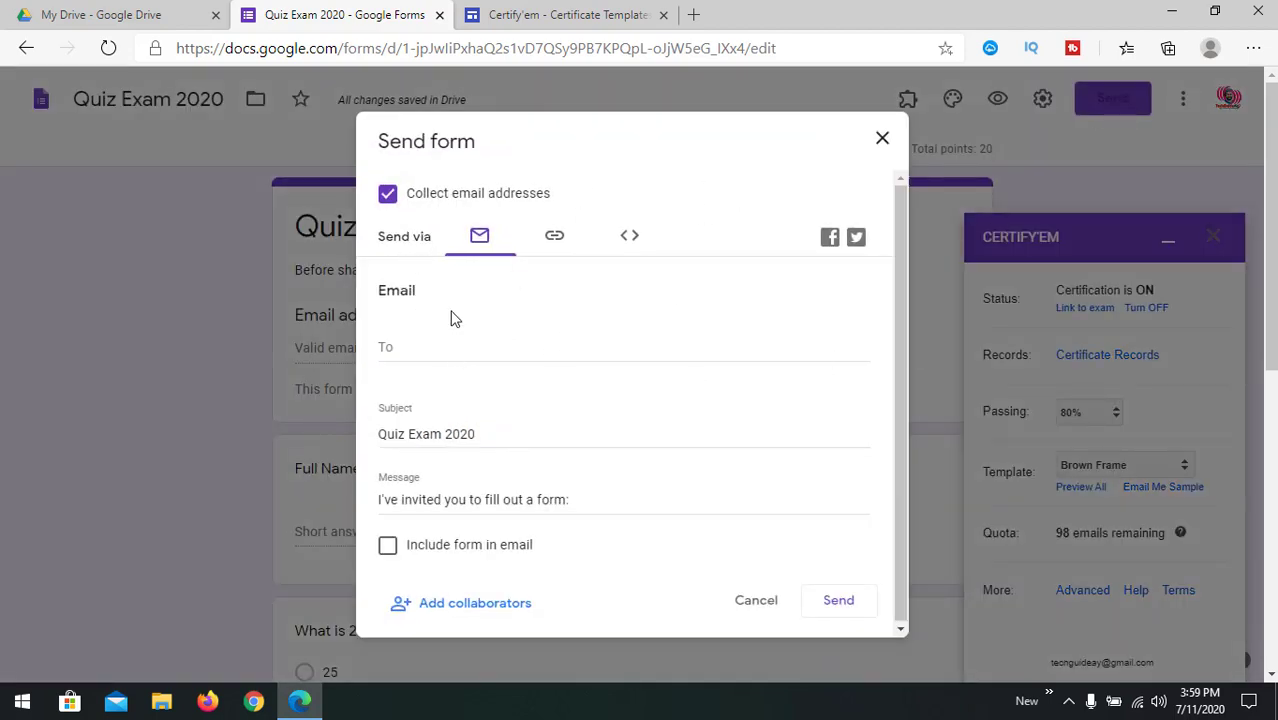
{"action": "left_click", "coordinate": [424, 346]}
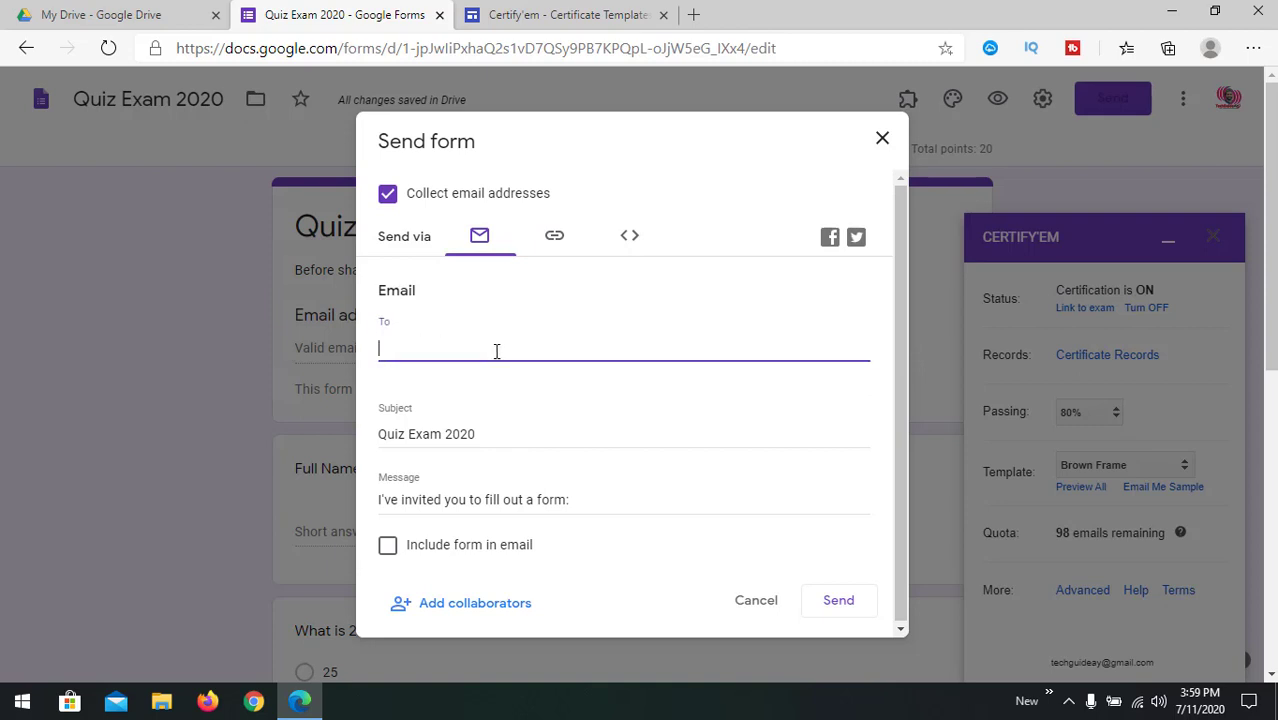
{"action": "left_click", "coordinate": [474, 437]}
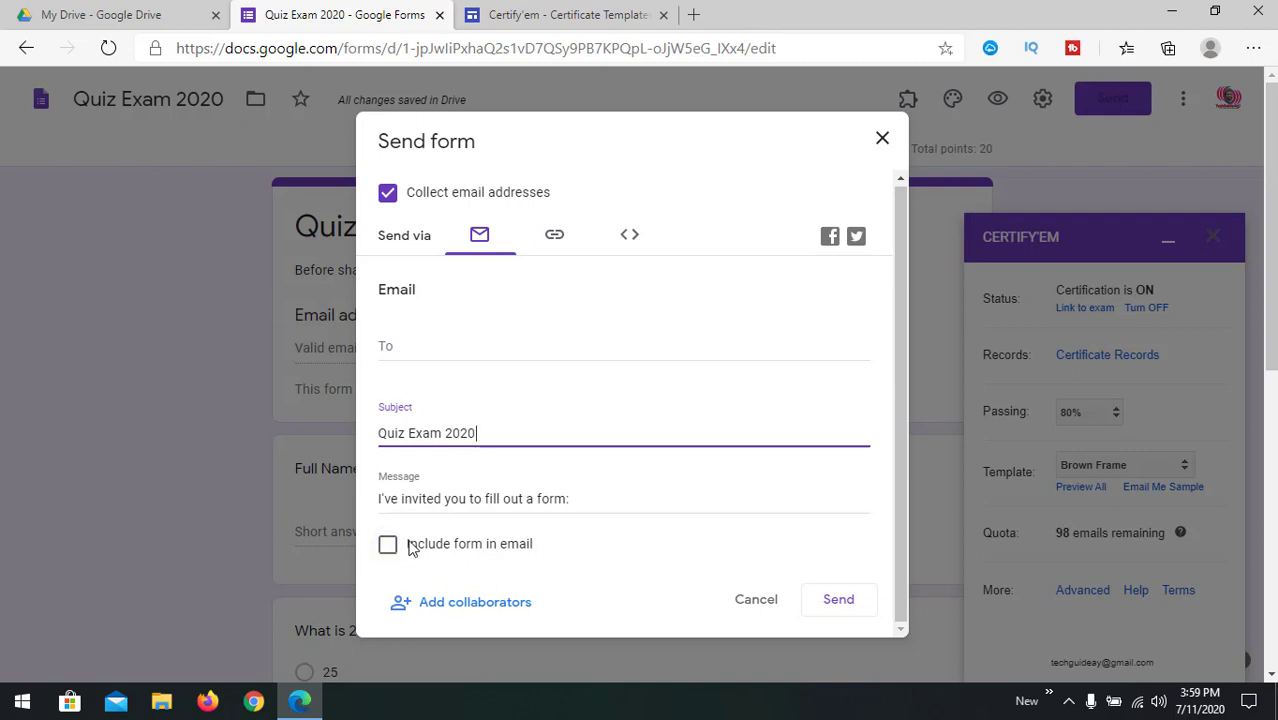
{"action": "left_click", "coordinate": [555, 238]}
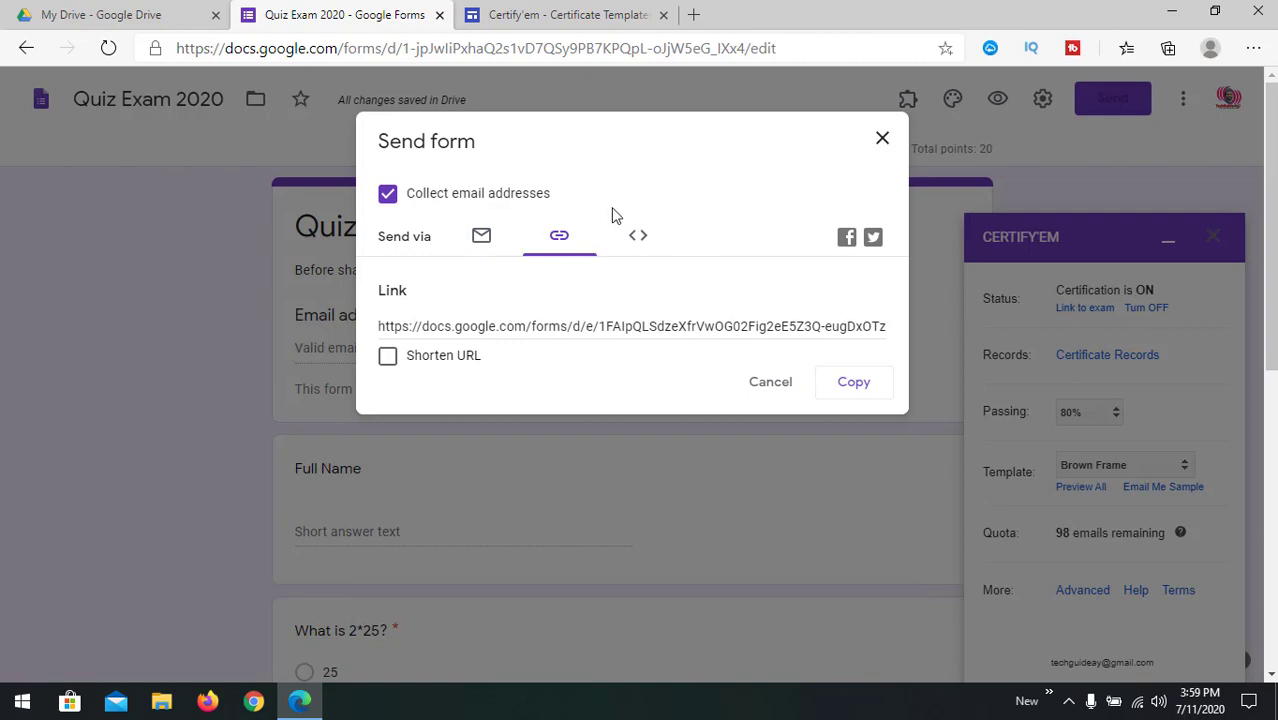
{"action": "left_click", "coordinate": [480, 327]}
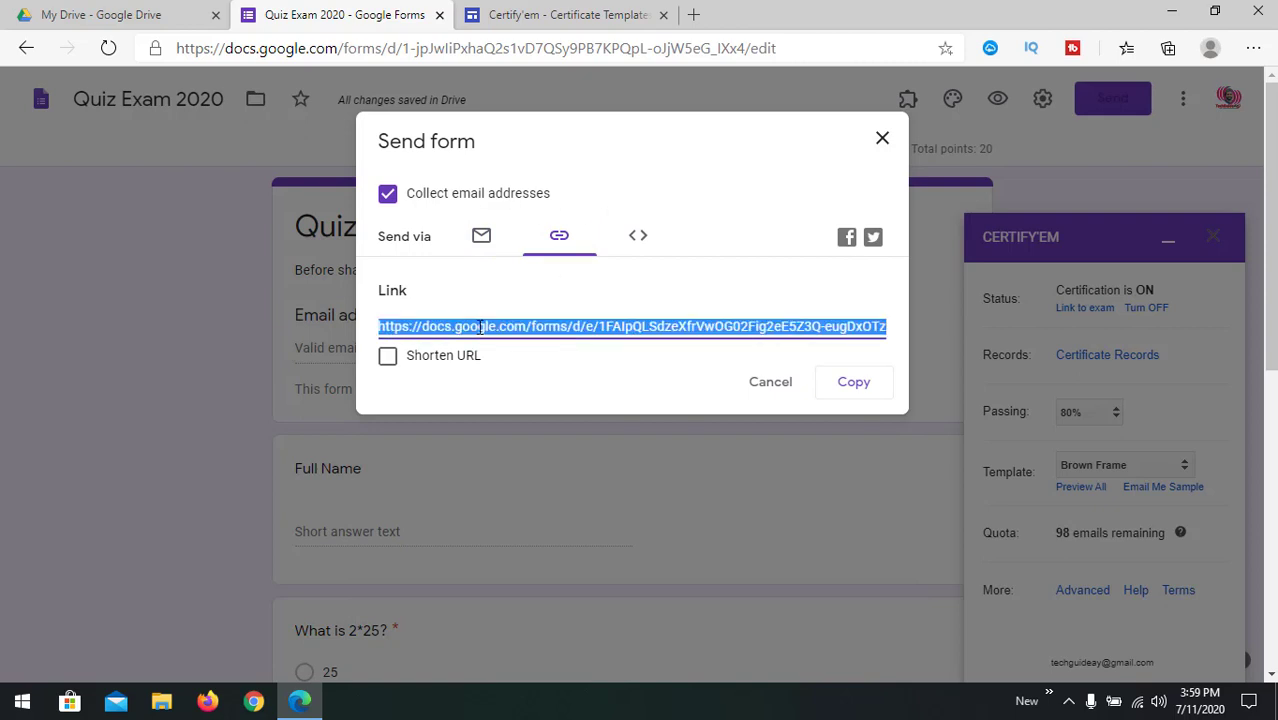
{"action": "left_click", "coordinate": [389, 362]}
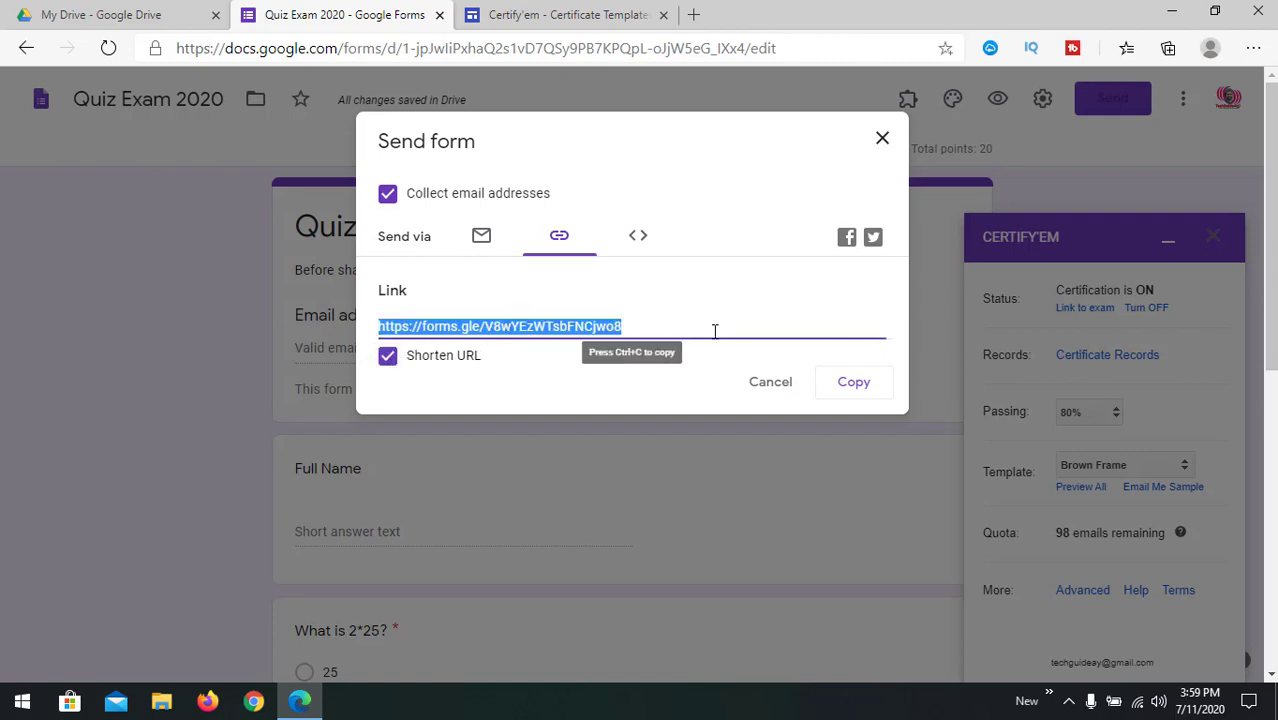
Step: Copy the shortened forms.gle link to the clipboard
{"action": "left_click", "coordinate": [635, 240]}
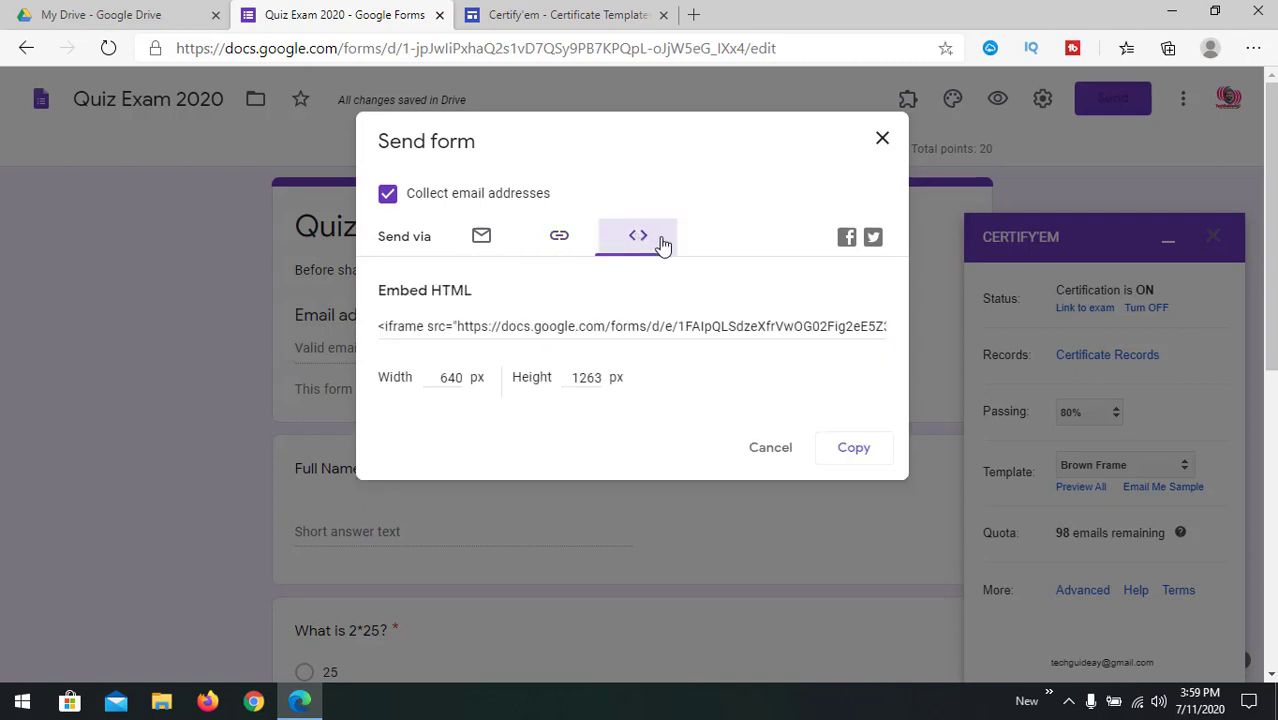
{"action": "left_click", "coordinate": [554, 328]}
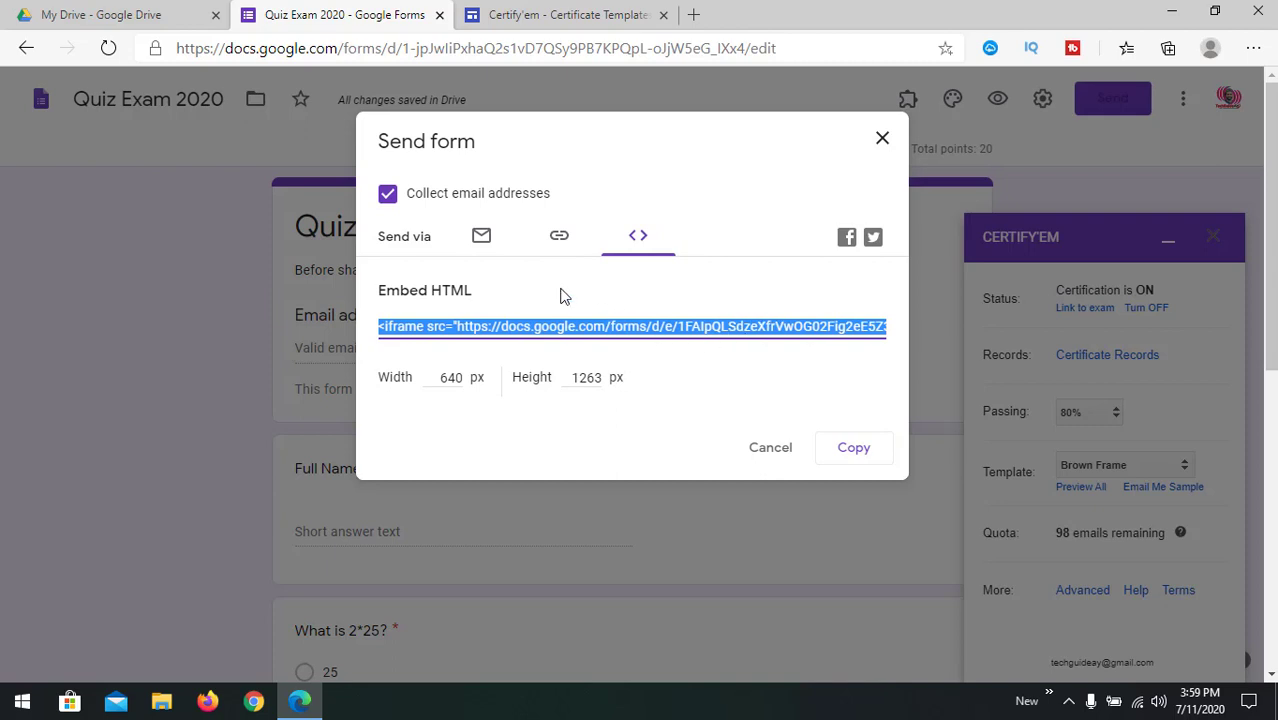
{"action": "left_click", "coordinate": [611, 287]}
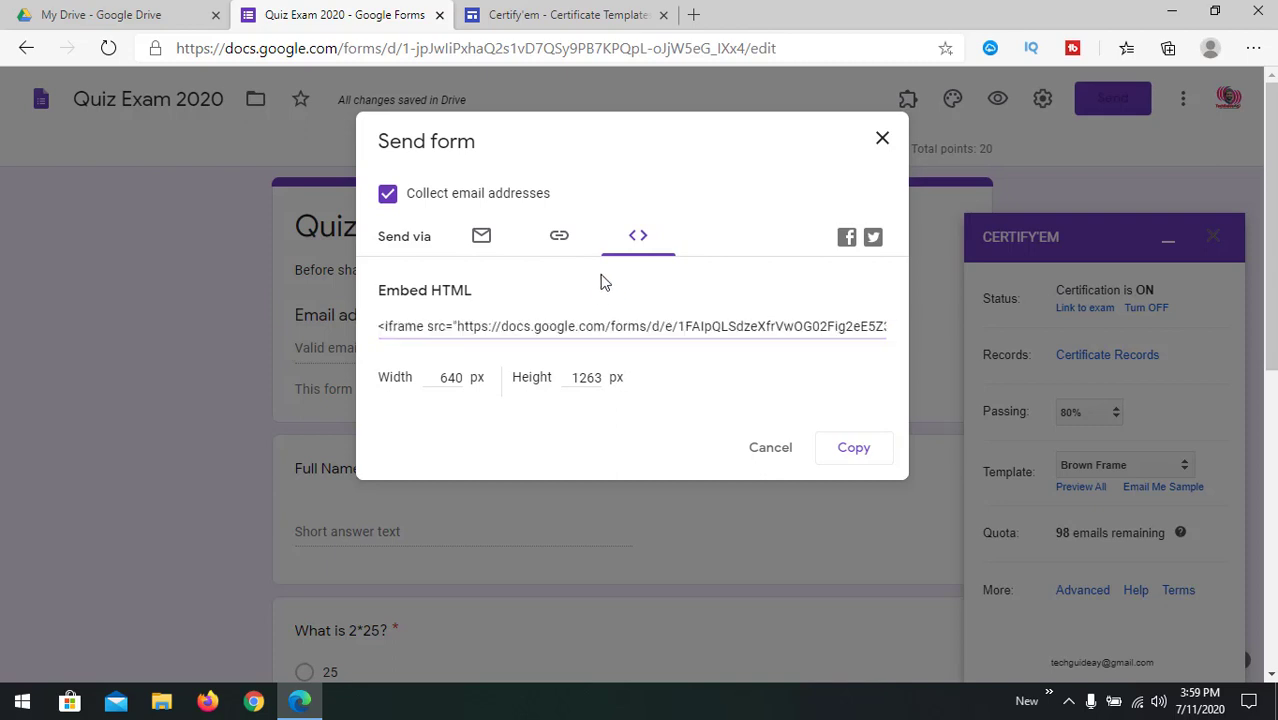
{"action": "left_click", "coordinate": [559, 236]}
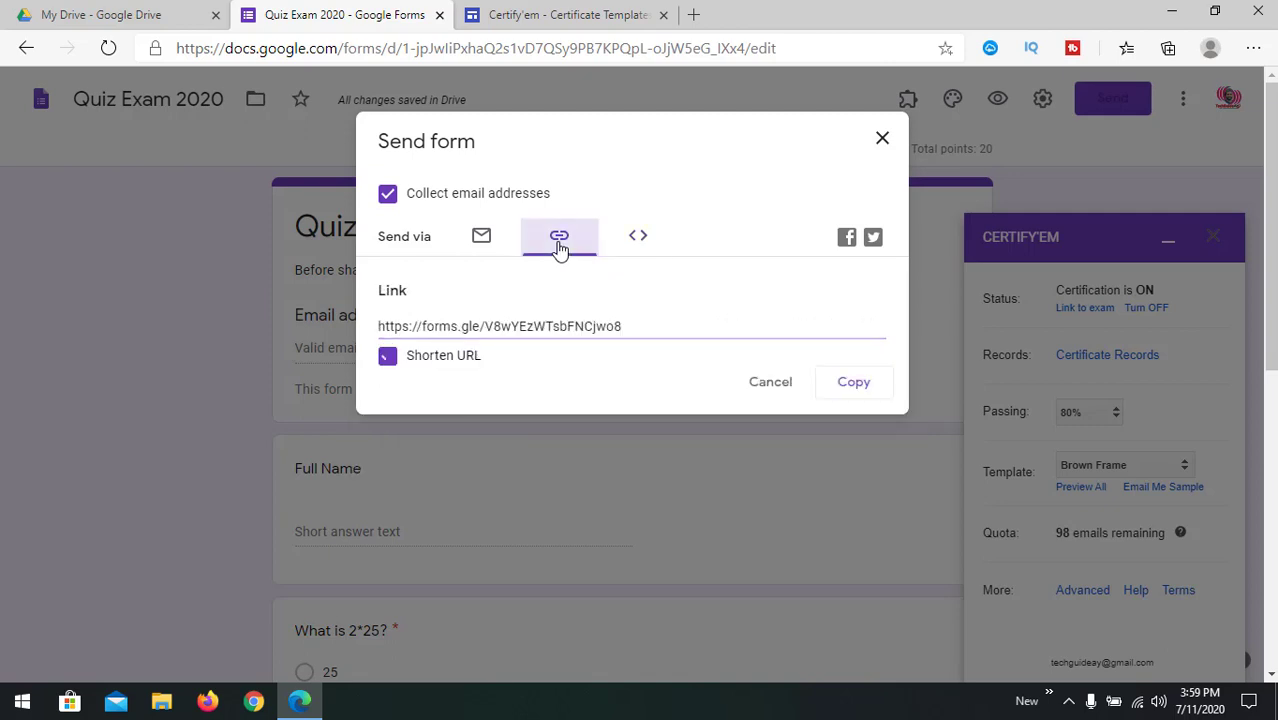
{"action": "left_click", "coordinate": [455, 326]}
{"action": "right_click", "coordinate": [455, 327]}
{"action": "left_click", "coordinate": [670, 322]}
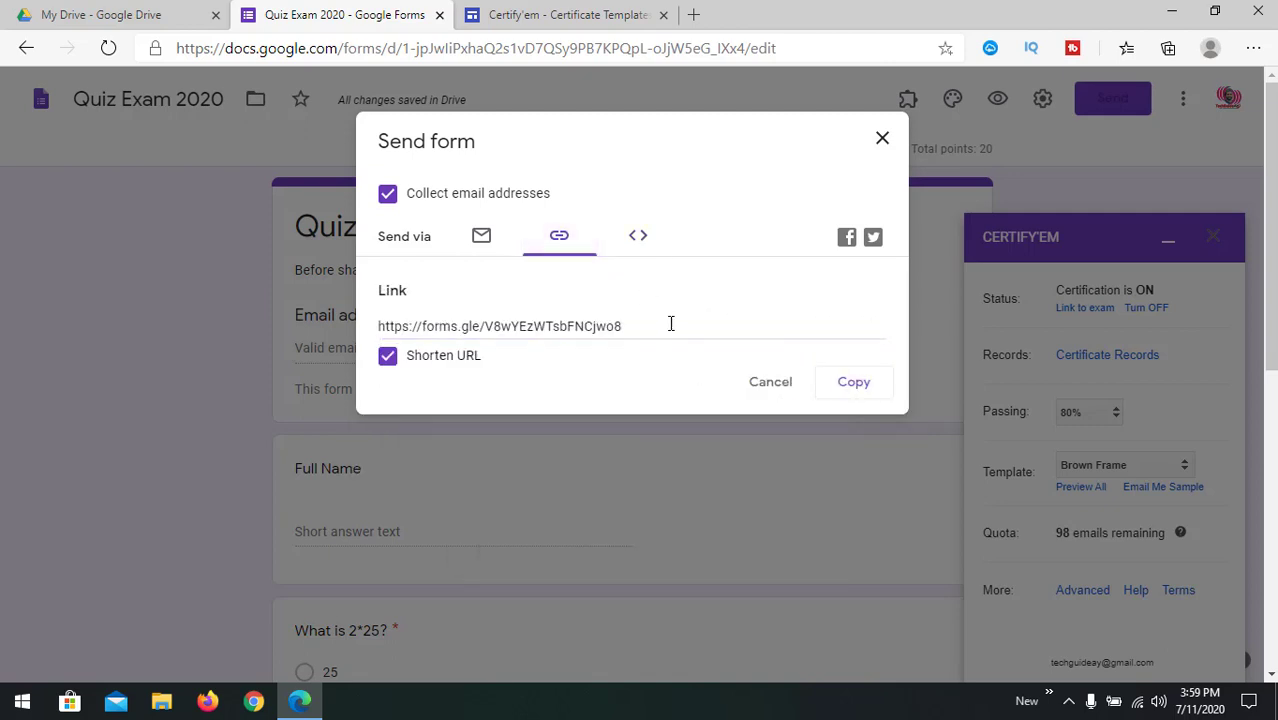
{"action": "left_click", "coordinate": [668, 322]}
{"action": "left_click", "coordinate": [858, 390]}
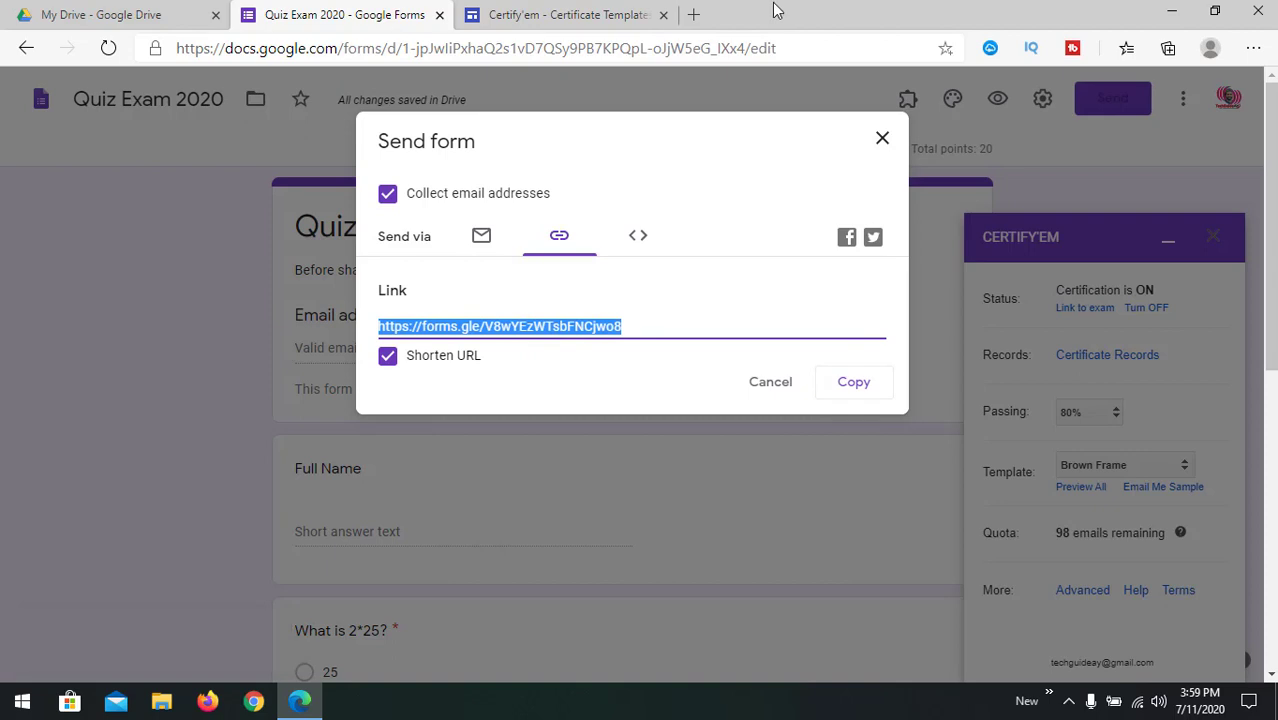
Step: Close the sharing window and open the live Quiz Exam 2020 form from the pasted link
{"action": "left_click", "coordinate": [883, 140]}
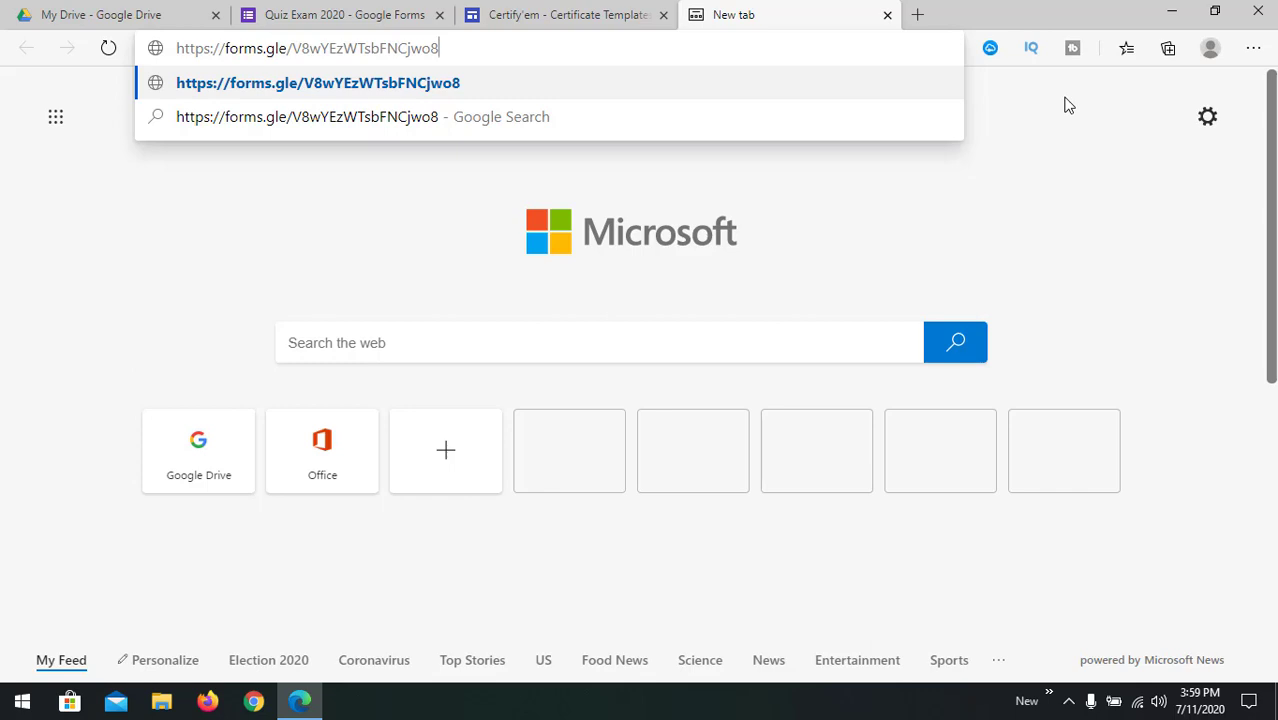
{"action": "key", "text": "Return"}
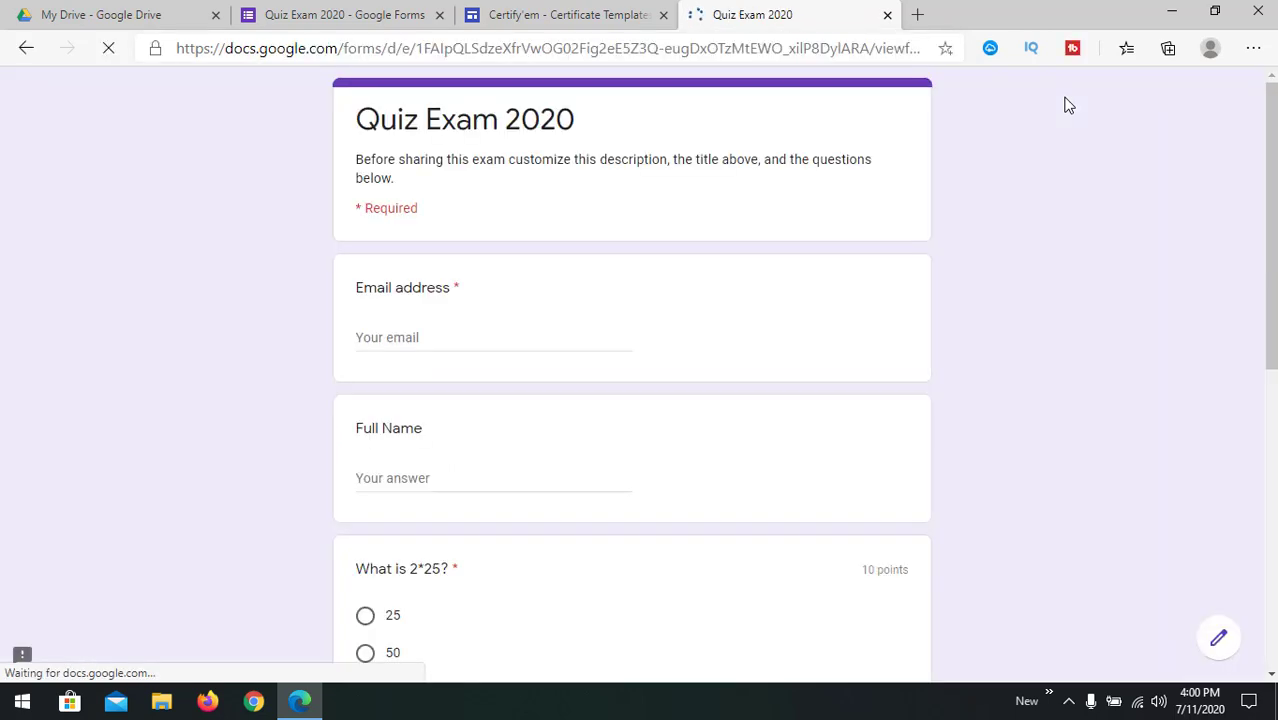
{"action": "scroll", "coordinate": [535, 364], "scroll_direction": "down", "scroll_amount": 5}
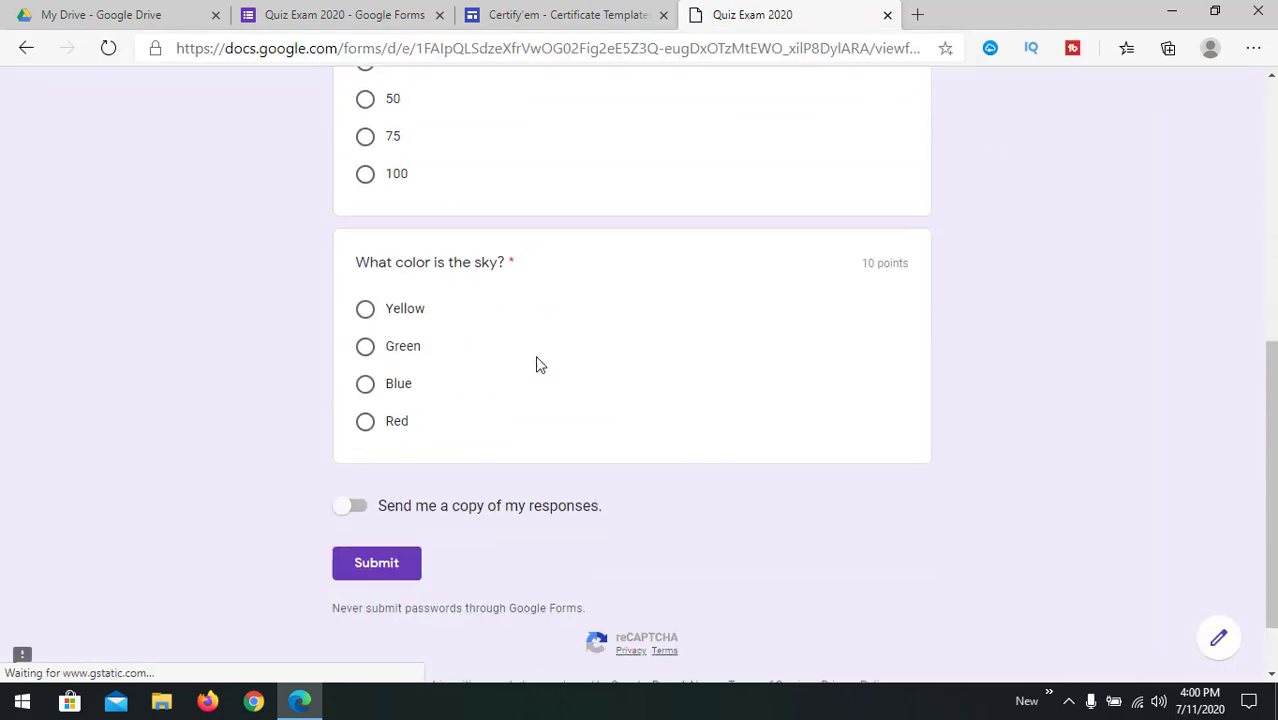
{"action": "scroll", "coordinate": [535, 364], "scroll_direction": "up", "scroll_amount": 10}
Step: Enter the respondent's e-mail address and full name
{"action": "left_click", "coordinate": [418, 340]}
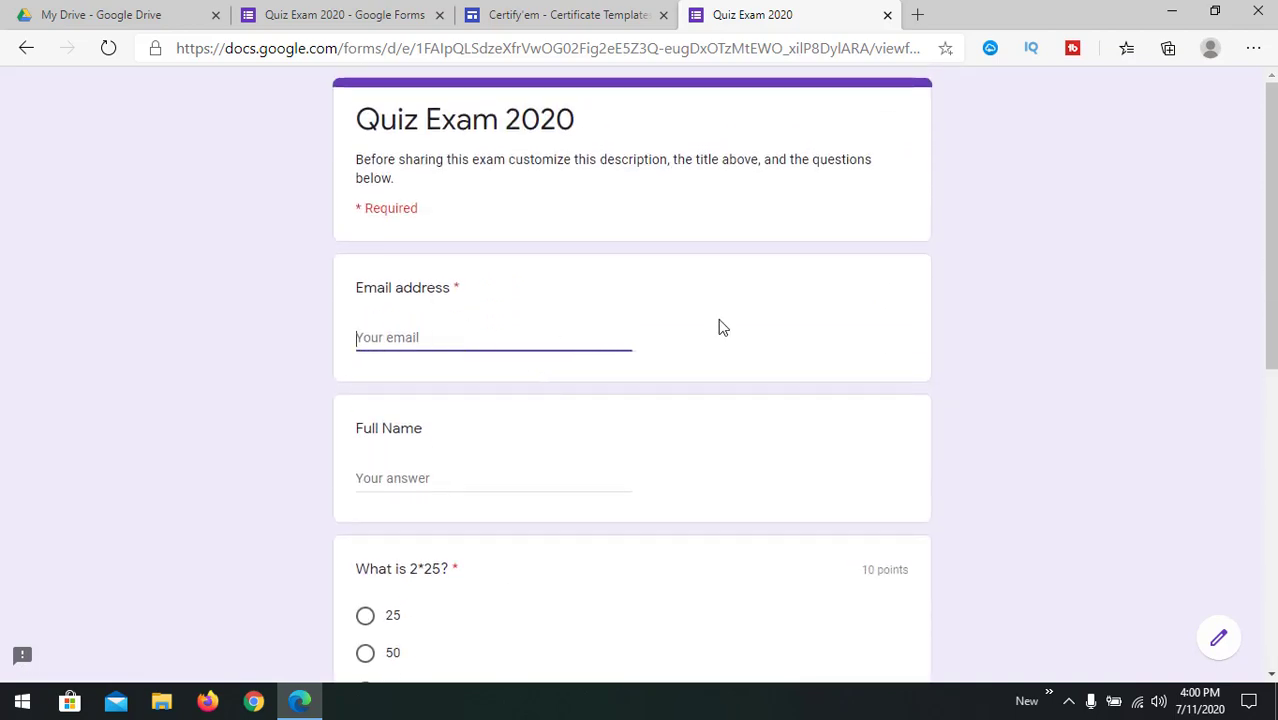
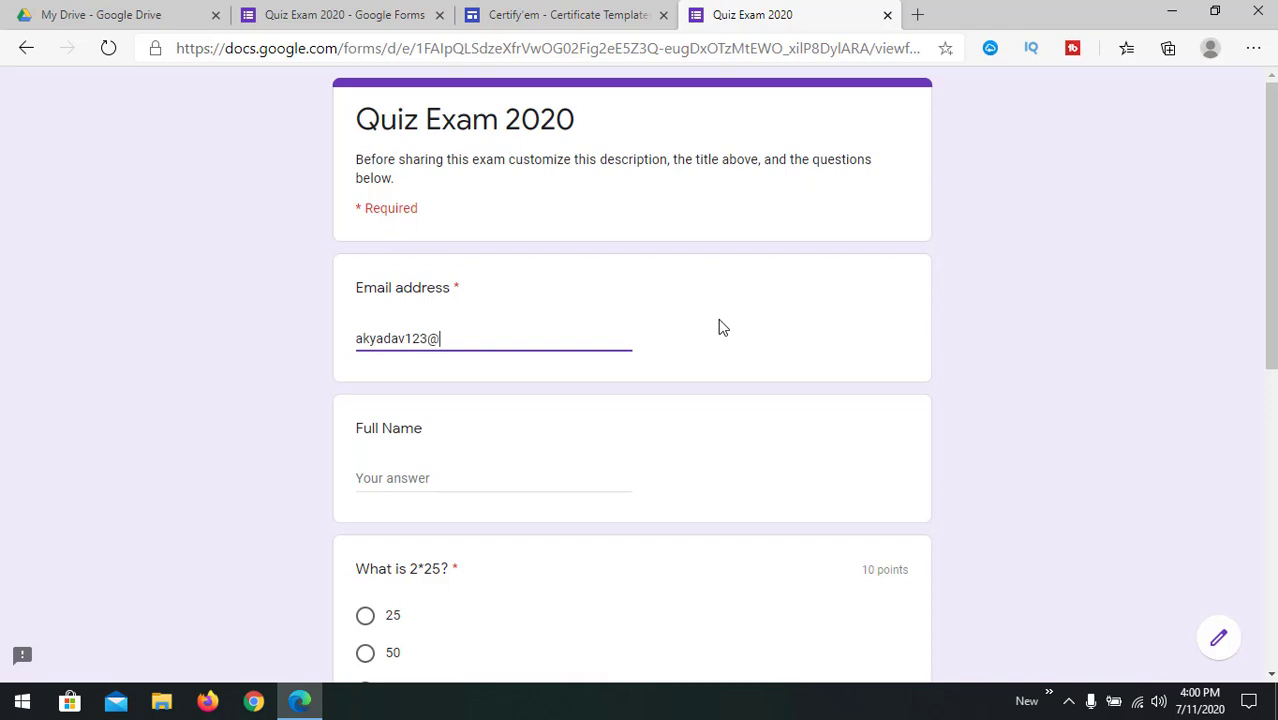
{"action": "key", "text": "Tab"}
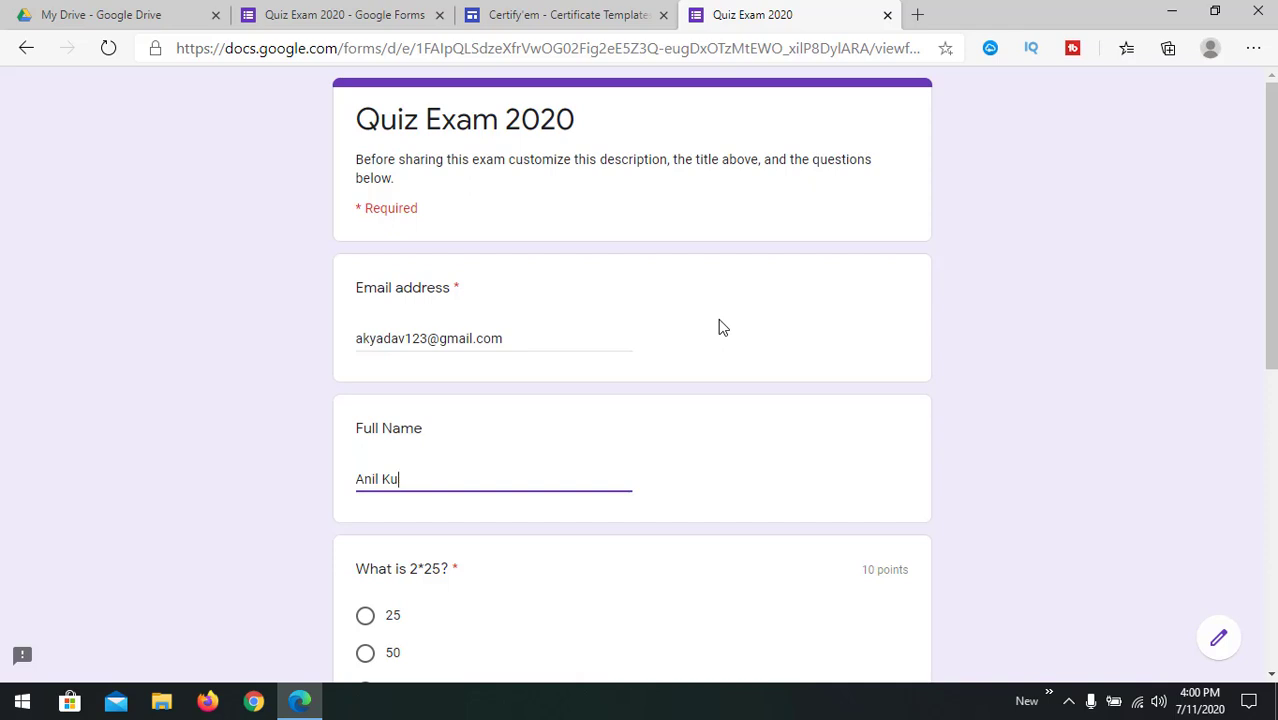
{"action": "key", "text": "Tab"}
Step: Answer 50 and Green, leaving 'Send me a copy' switched off
{"action": "scroll", "coordinate": [710, 325], "scroll_direction": "down", "scroll_amount": 3}
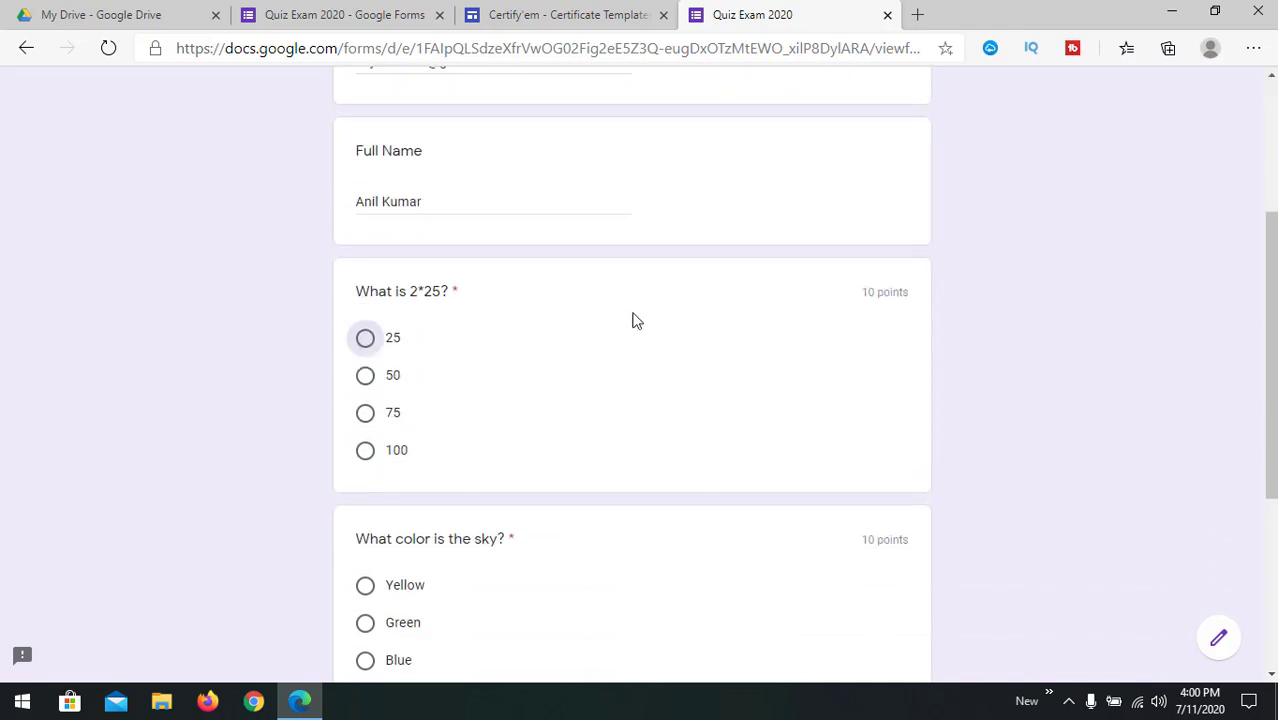
{"action": "left_click", "coordinate": [366, 375]}
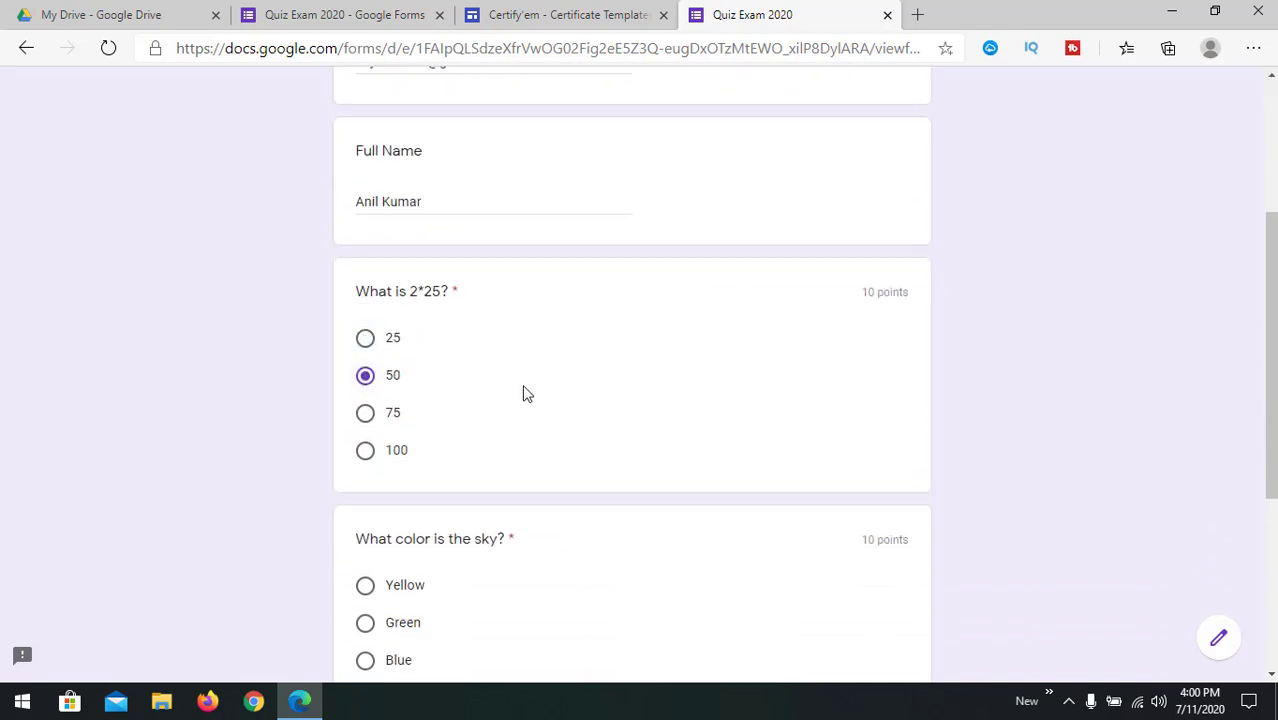
{"action": "scroll", "coordinate": [527, 393], "scroll_direction": "down", "scroll_amount": 2}
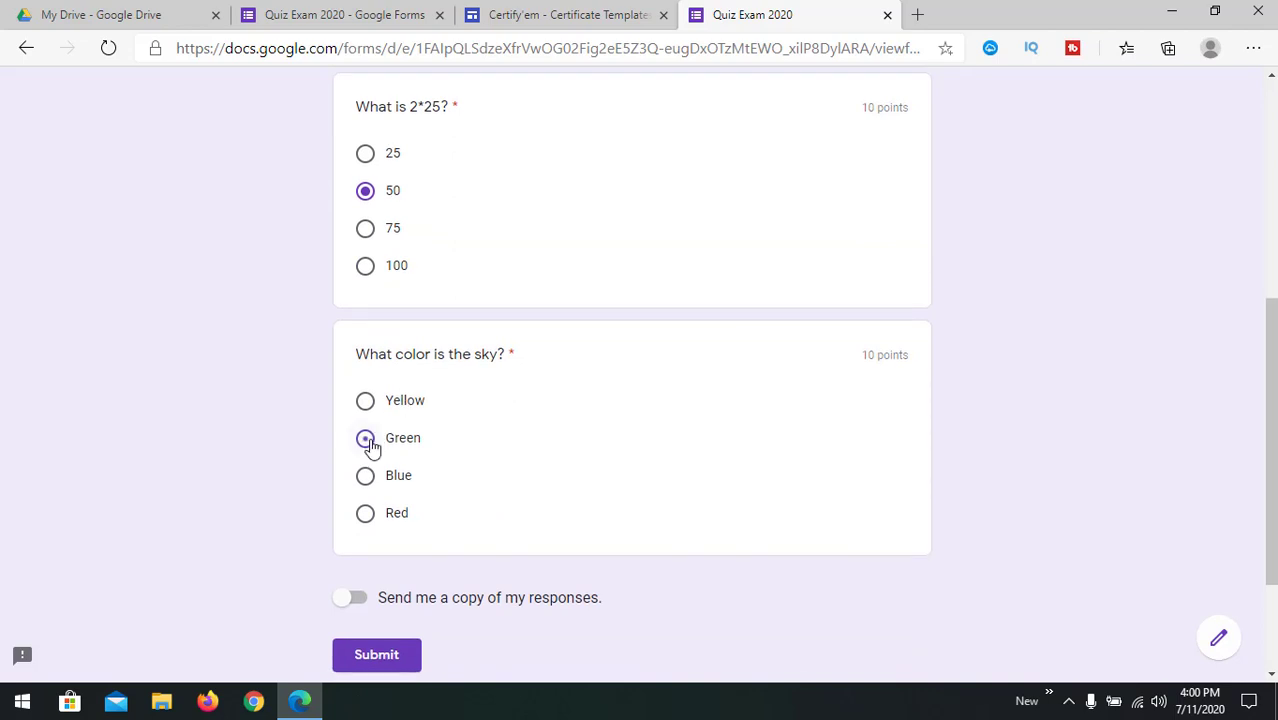
{"action": "left_click", "coordinate": [366, 440]}
{"action": "scroll", "coordinate": [454, 452], "scroll_direction": "down", "scroll_amount": 2}
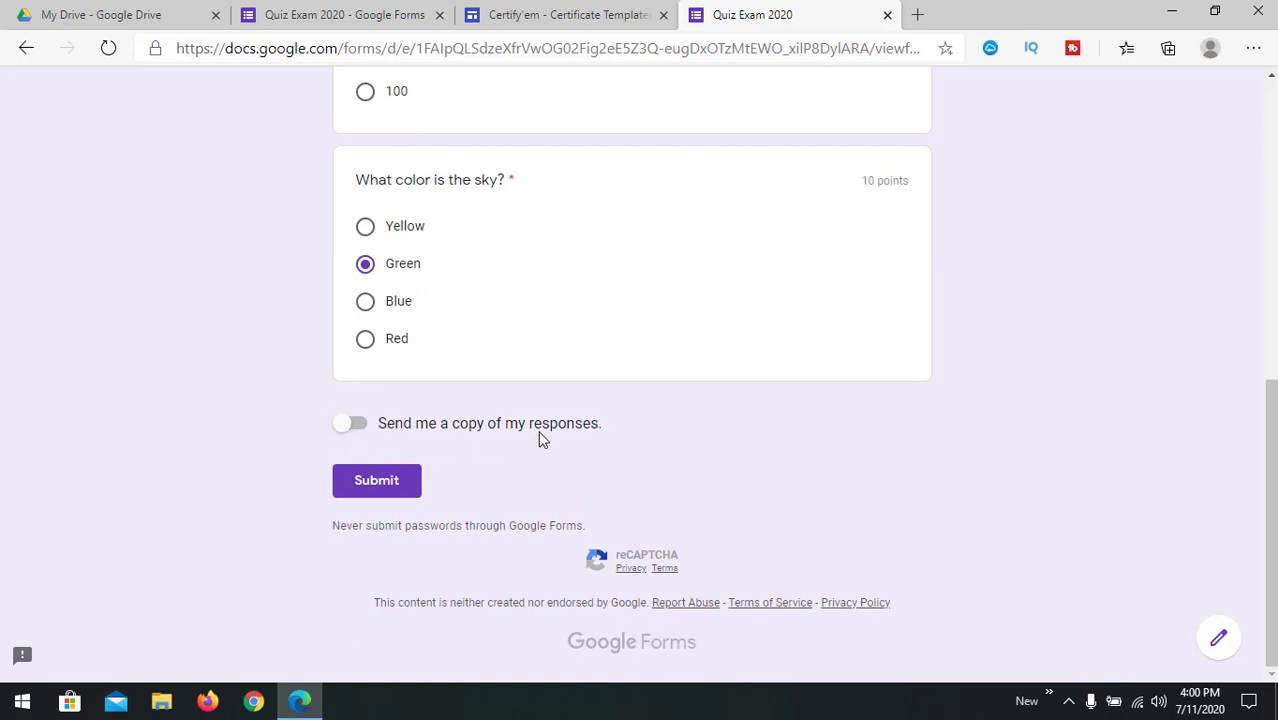
{"action": "left_click", "coordinate": [352, 436]}
{"action": "left_click", "coordinate": [352, 432]}
Step: Submit the response, review its 10/20 score with Green marked wrong, and close the results
{"action": "left_click", "coordinate": [391, 488]}
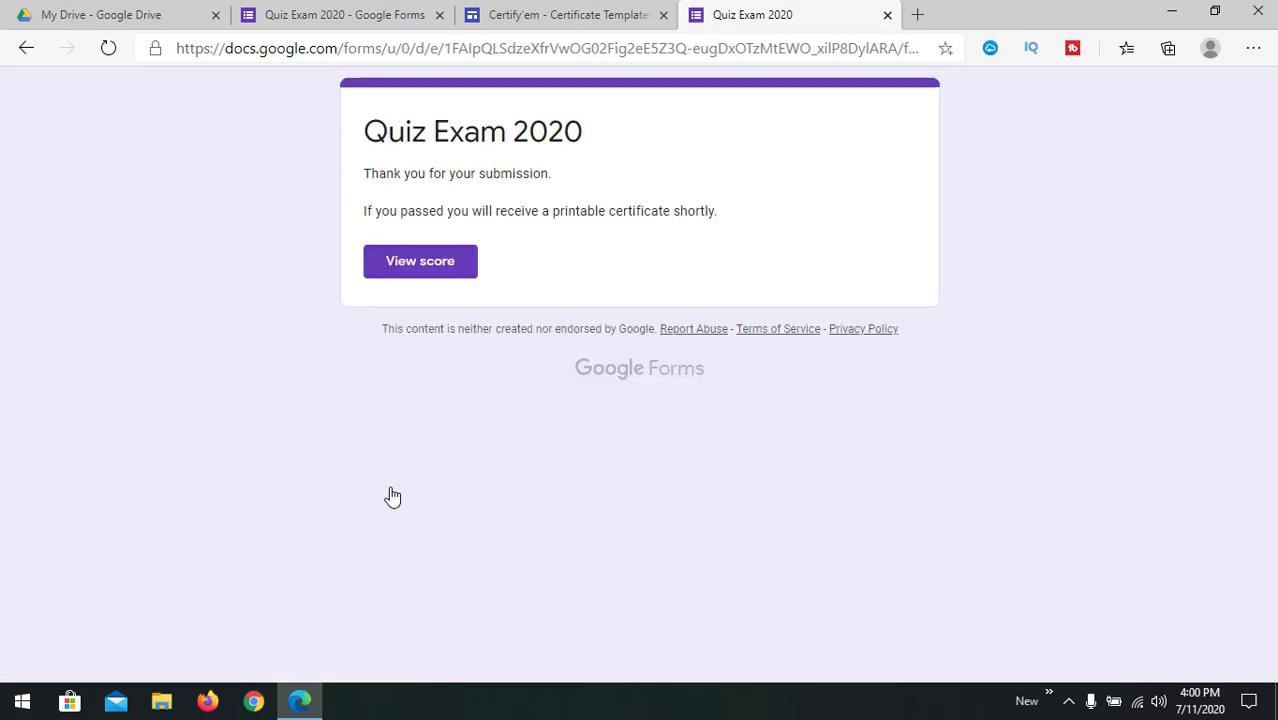
{"action": "left_click", "coordinate": [433, 270]}
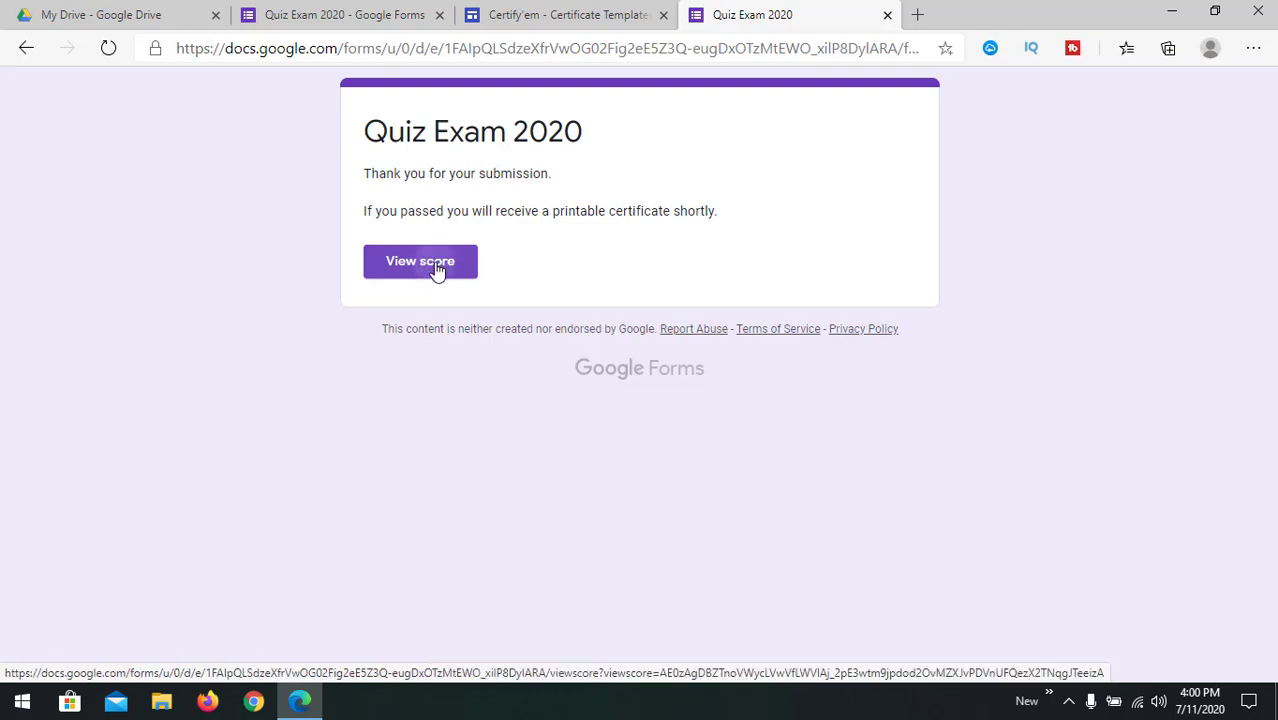
{"action": "scroll", "coordinate": [813, 376], "scroll_direction": "down", "scroll_amount": 1}
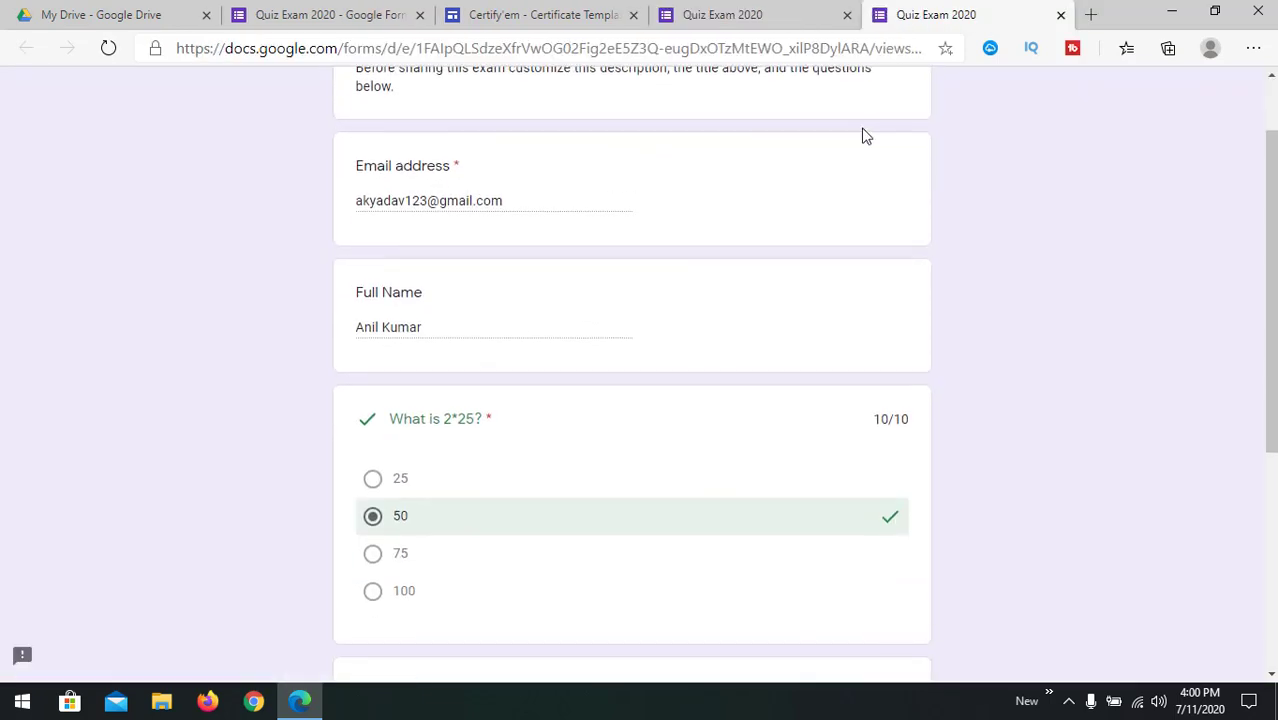
{"action": "scroll", "coordinate": [864, 134], "scroll_direction": "up", "scroll_amount": 1}
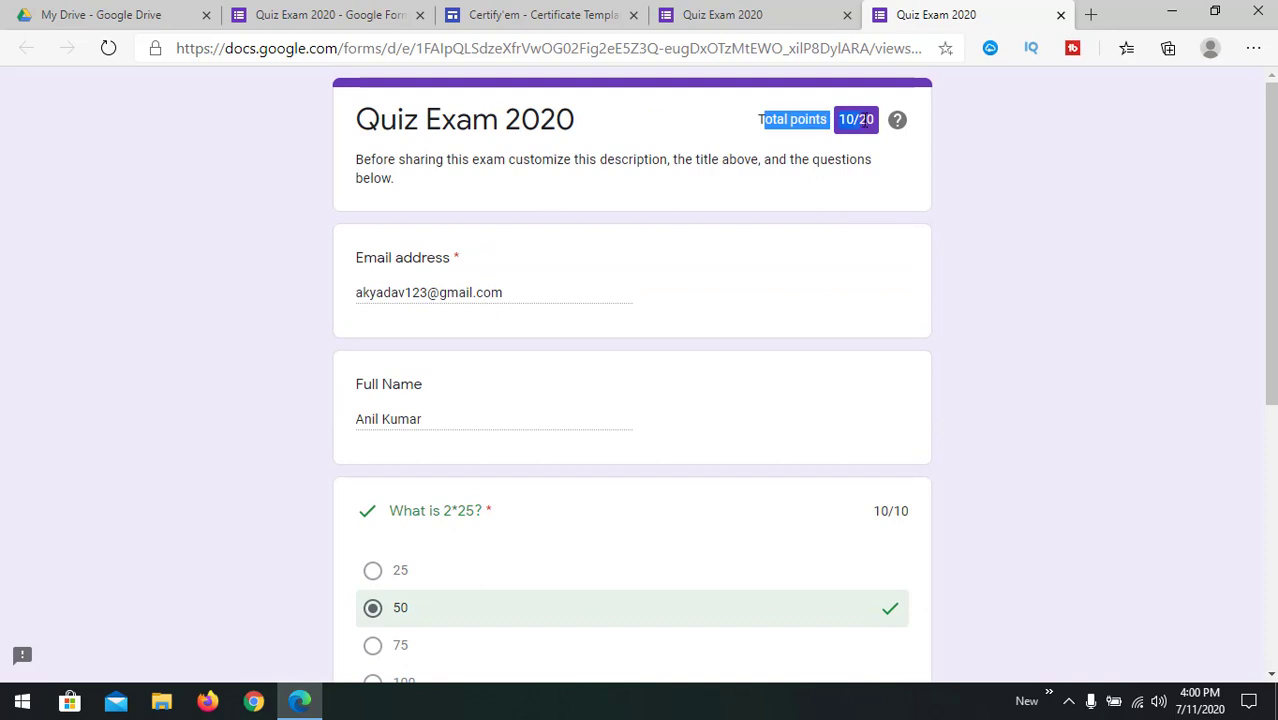
{"action": "mouse_move", "coordinate": [895, 126]}
{"action": "scroll", "coordinate": [910, 295], "scroll_direction": "down", "scroll_amount": 3}
{"action": "scroll", "coordinate": [479, 425], "scroll_direction": "down", "scroll_amount": 2}
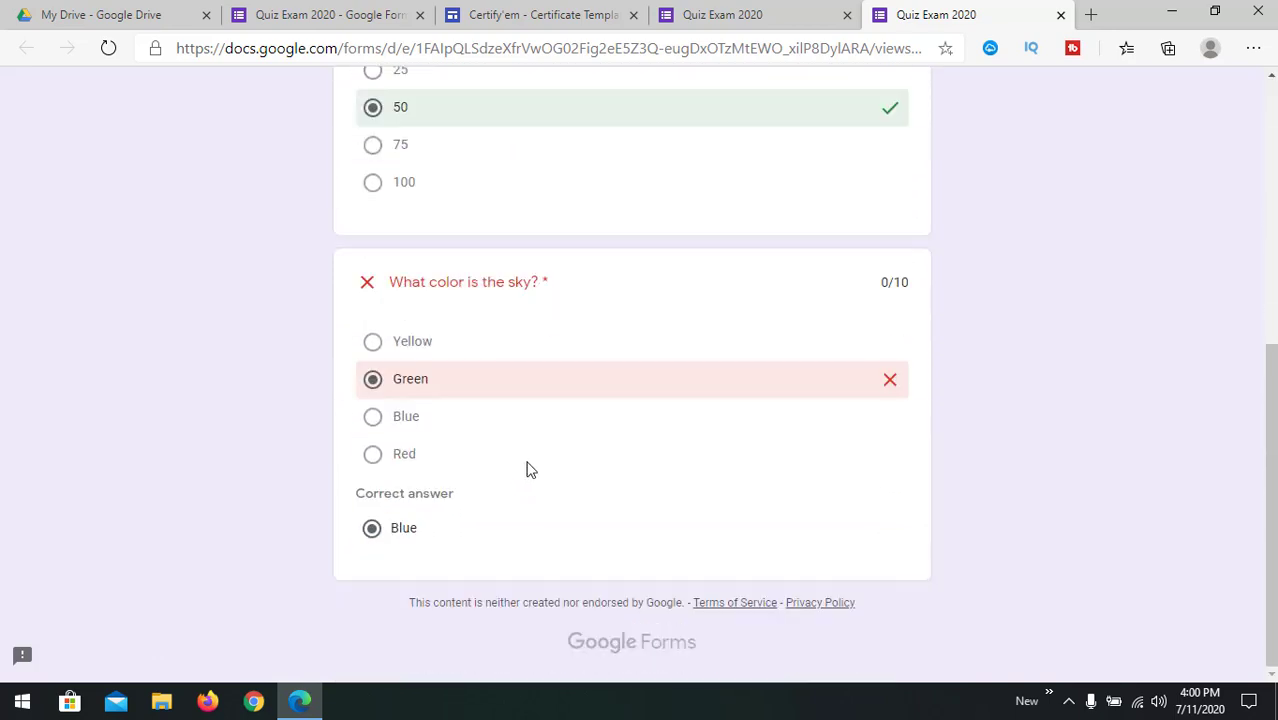
{"action": "scroll", "coordinate": [531, 469], "scroll_direction": "up", "scroll_amount": 5}
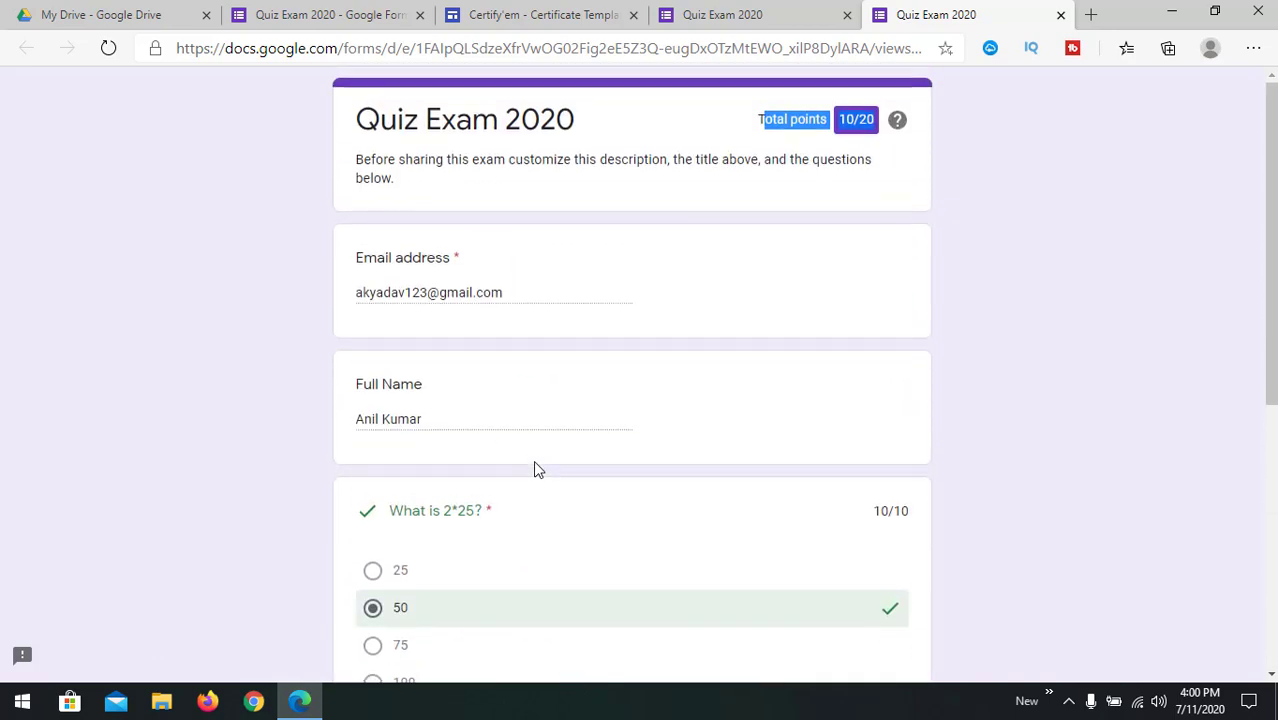
{"action": "left_click", "coordinate": [1062, 16]}
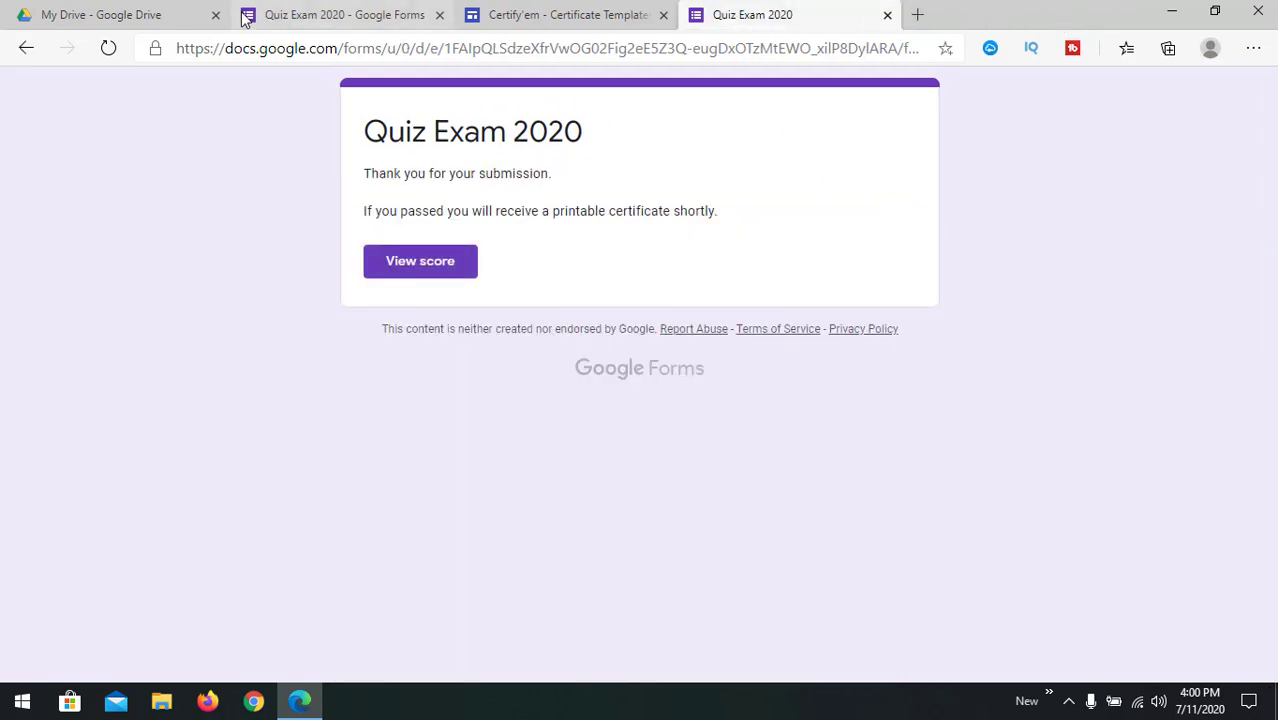
Step: Reload My Drive and check the Certify'em templates and Quiz Exam 2020 editor tabs
{"action": "left_click", "coordinate": [145, 16]}
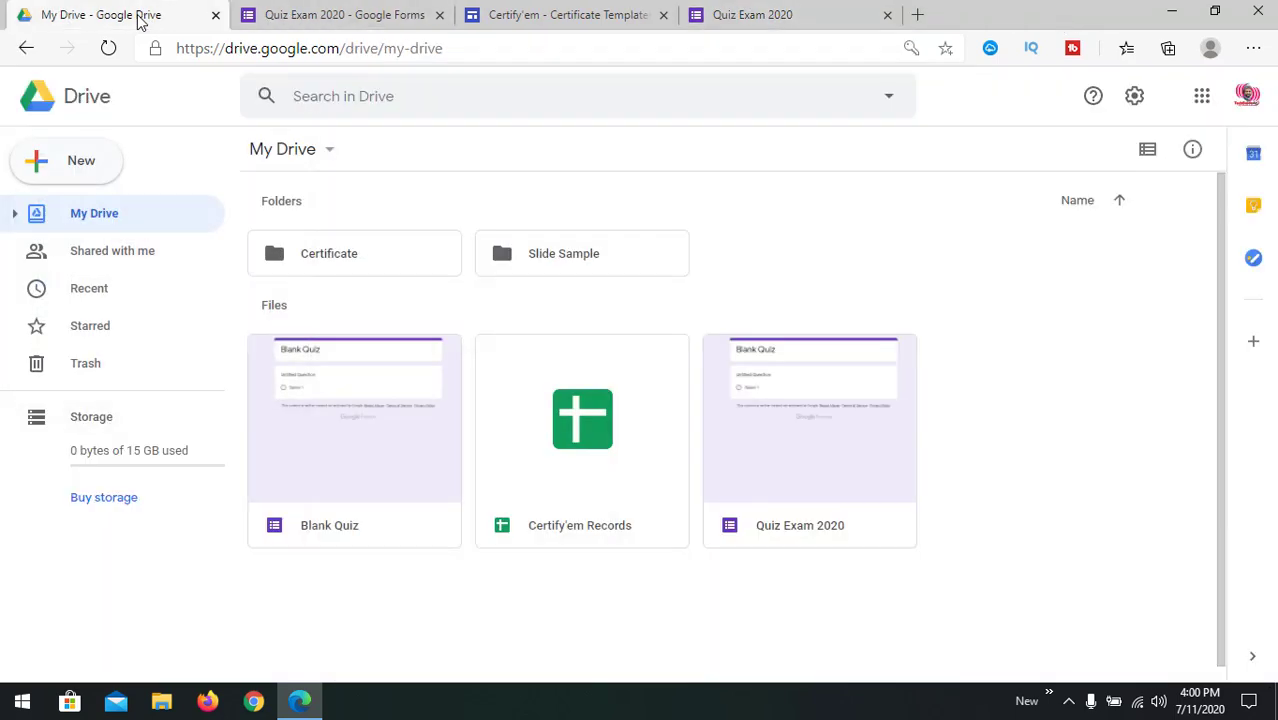
{"action": "left_click", "coordinate": [110, 50]}
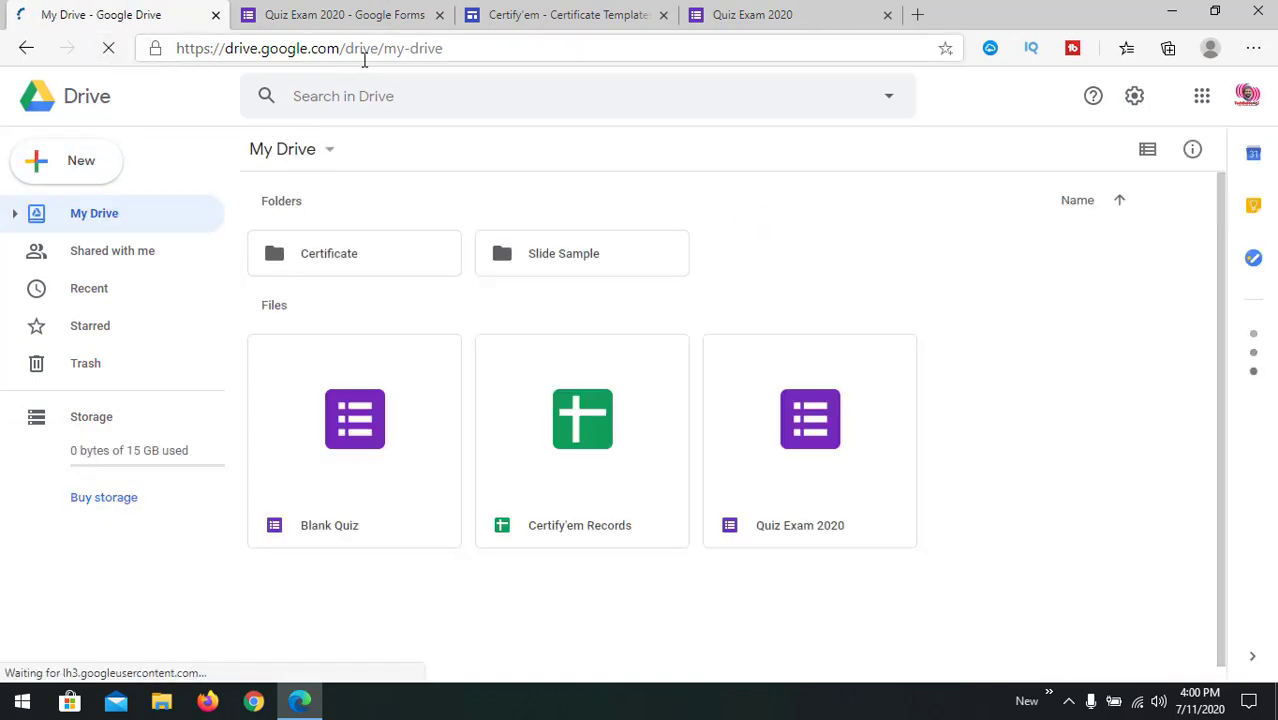
{"action": "left_click", "coordinate": [503, 18]}
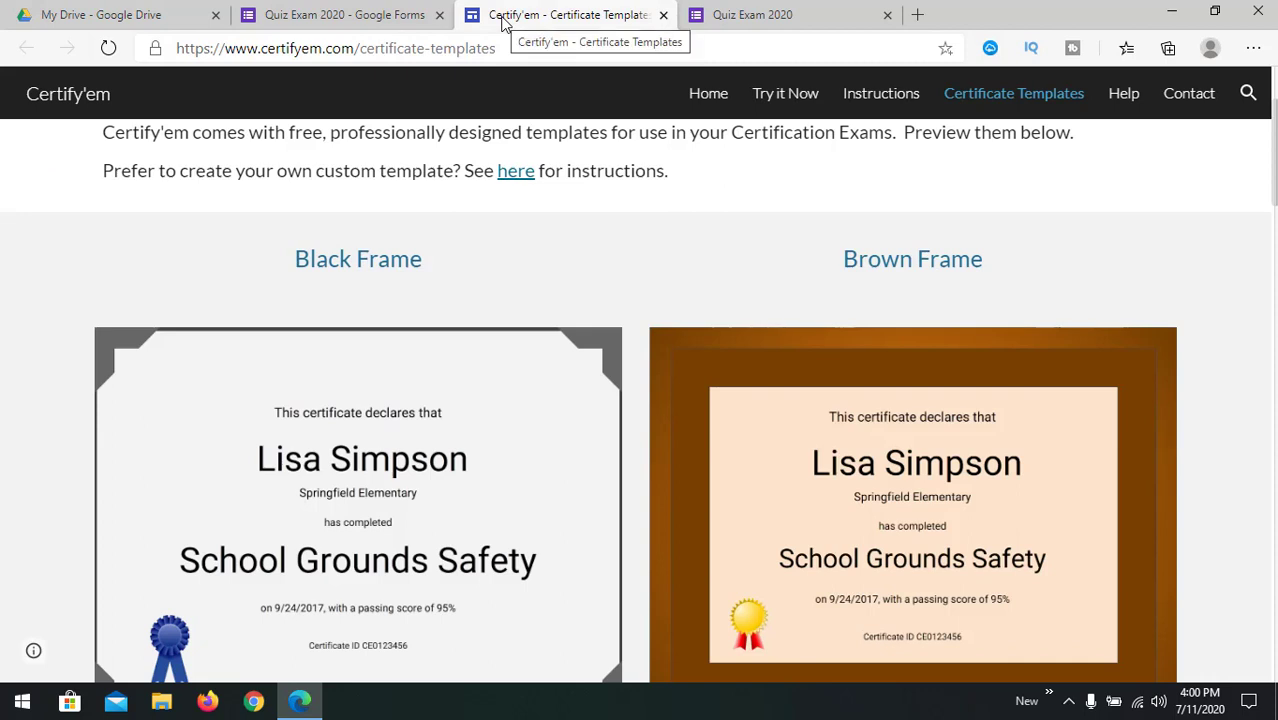
{"action": "left_click", "coordinate": [345, 15]}
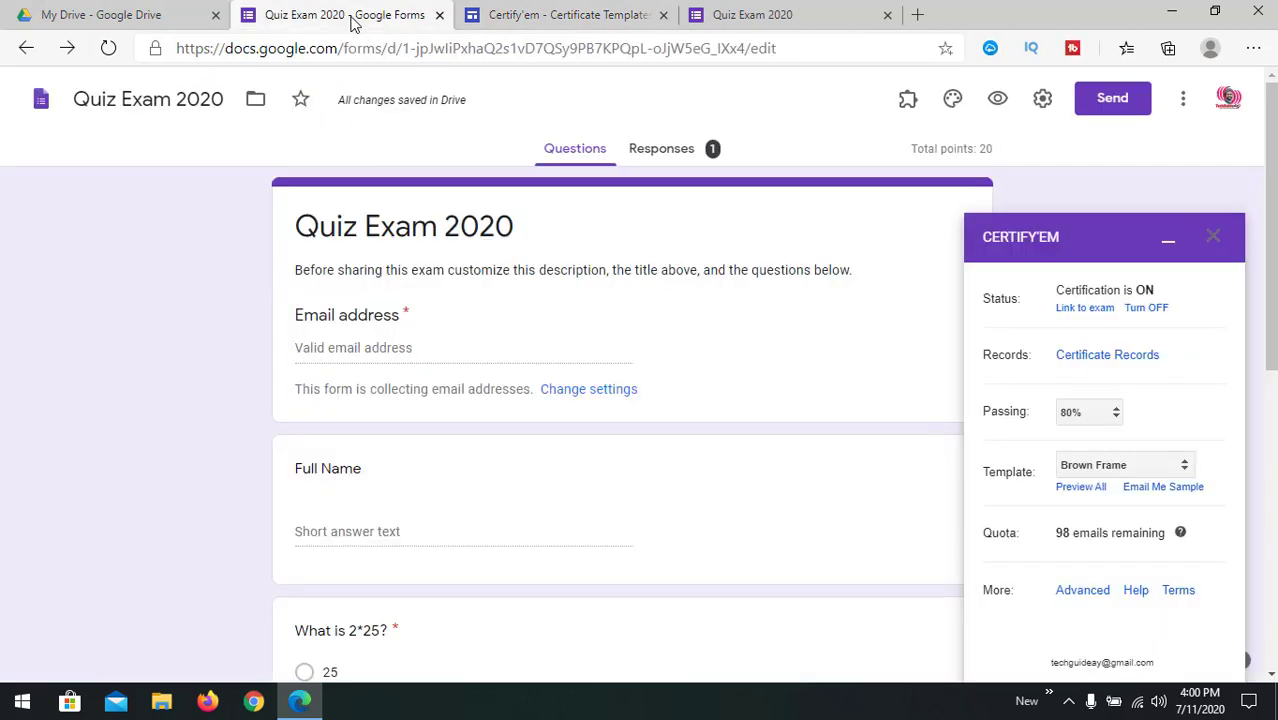
Step: Load Gmail in a new Edge tab to reach the inbox
{"action": "left_click", "coordinate": [918, 15]}
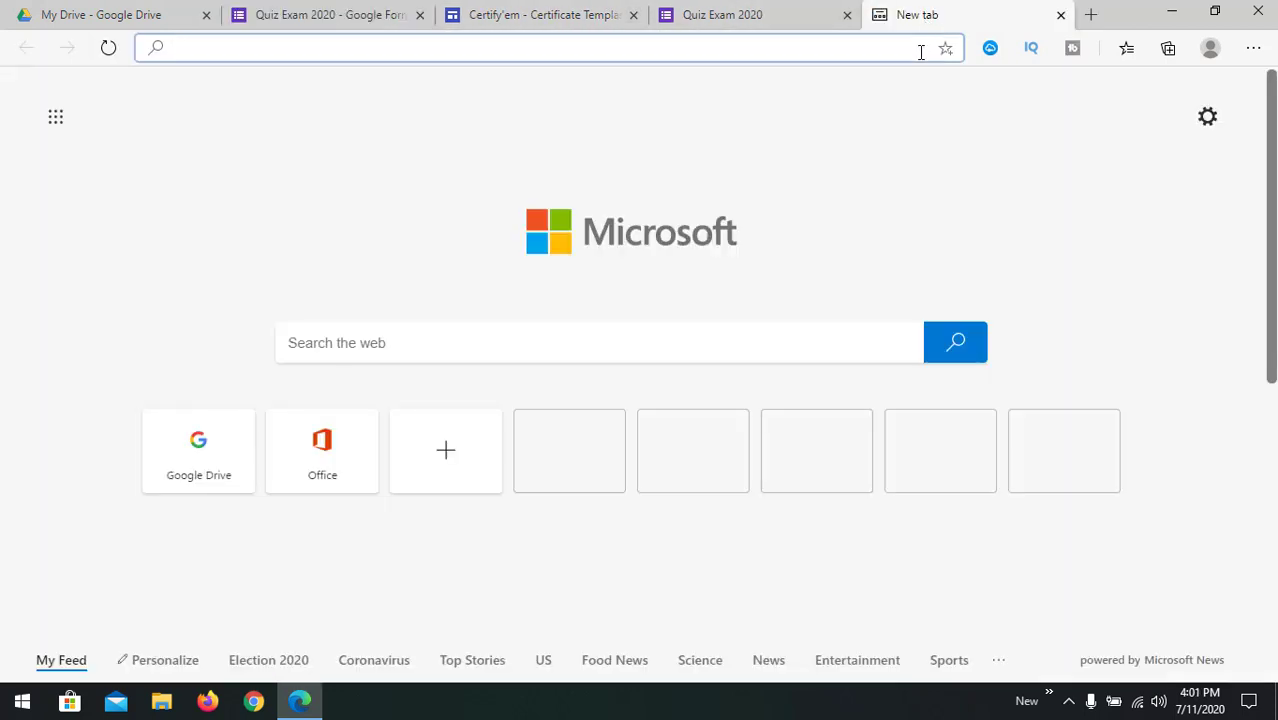
{"action": "type", "text": "gmail"}
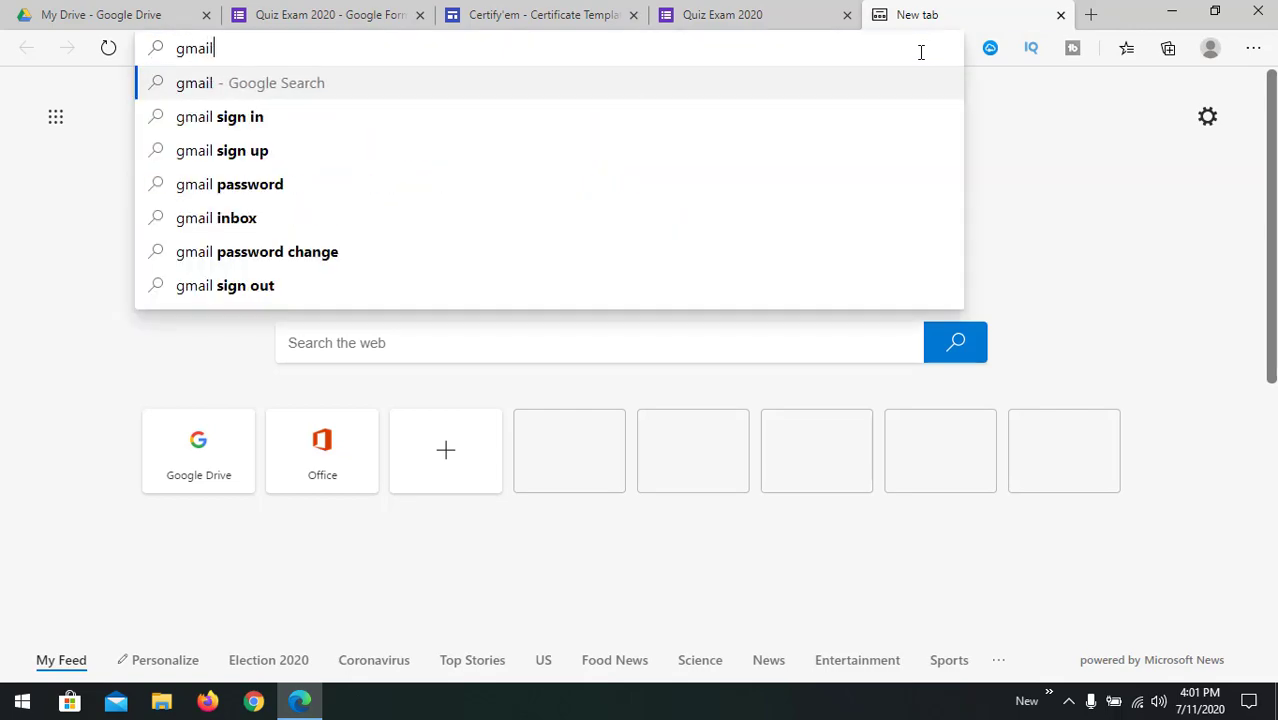
{"action": "key", "text": "ctrl+Return"}
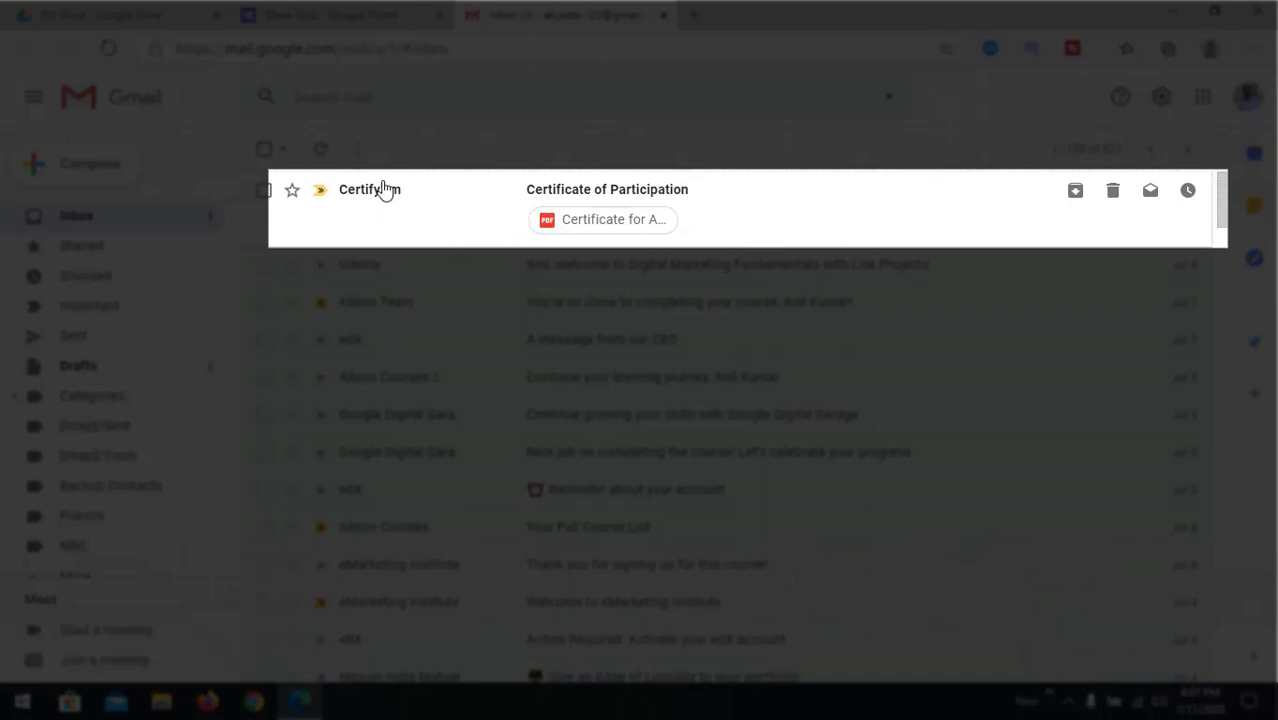
Step: Read the Certify'em 'Certificate of Participation' email and preview its attached Quiz Exam 2020 PDF certificate
{"action": "left_click", "coordinate": [458, 211]}
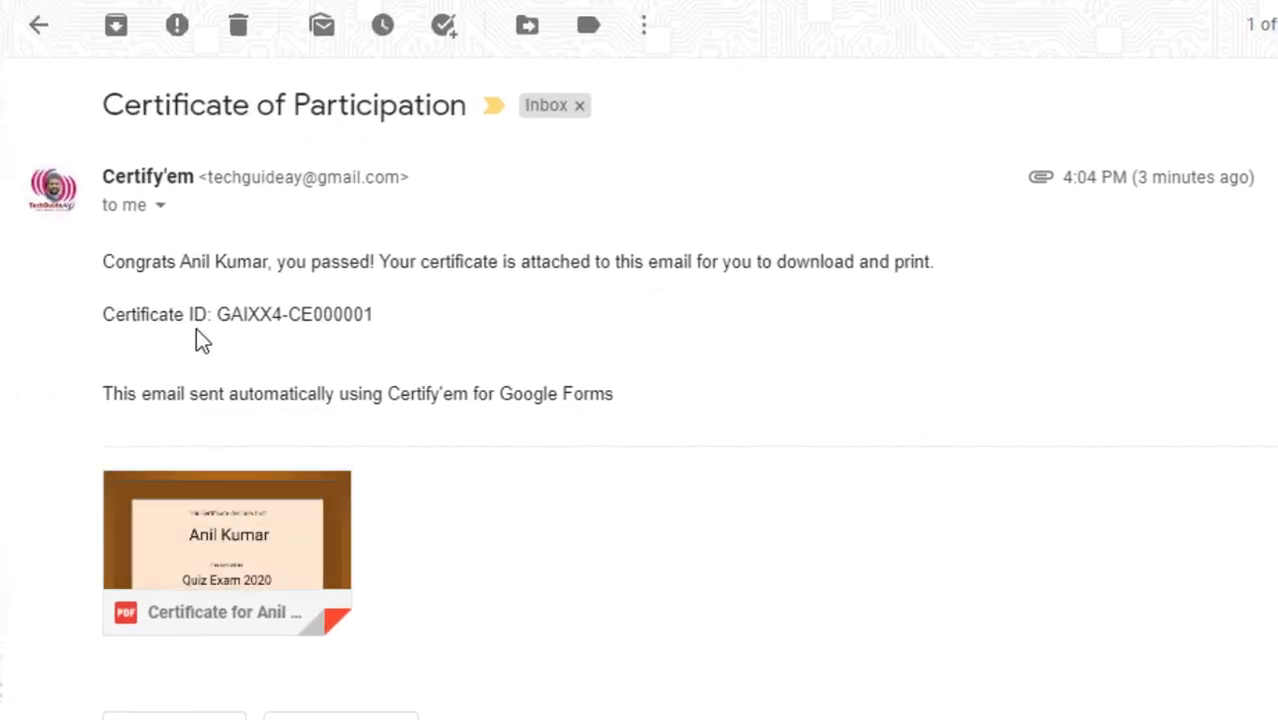
{"action": "left_click_drag", "start_coordinate": [290, 315], "coordinate": [377, 315]}
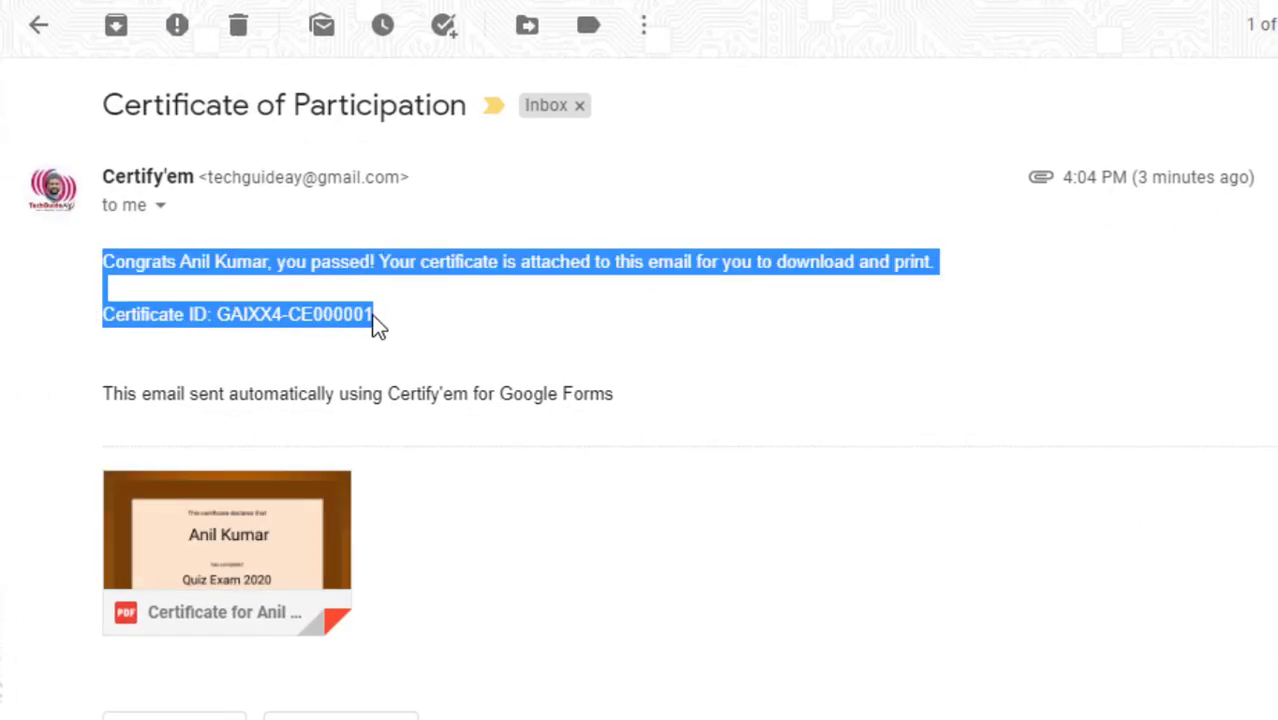
{"action": "left_click", "coordinate": [386, 318]}
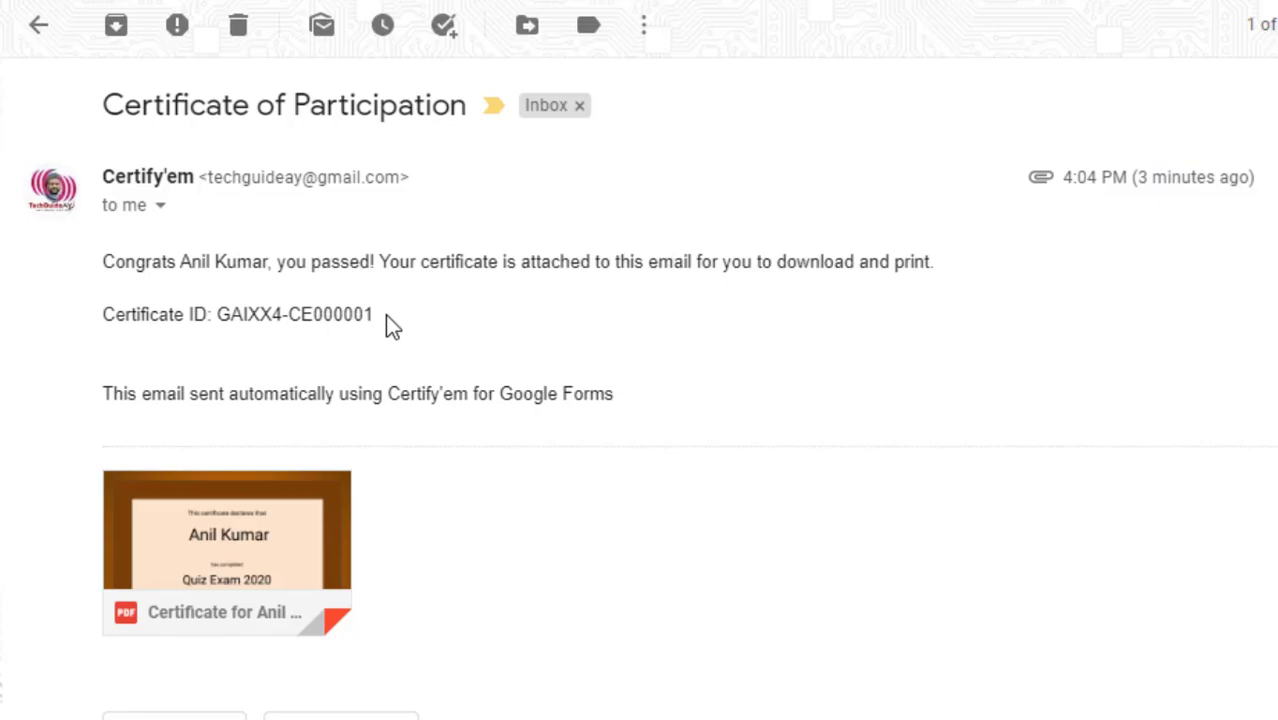
{"action": "left_click", "coordinate": [236, 556]}
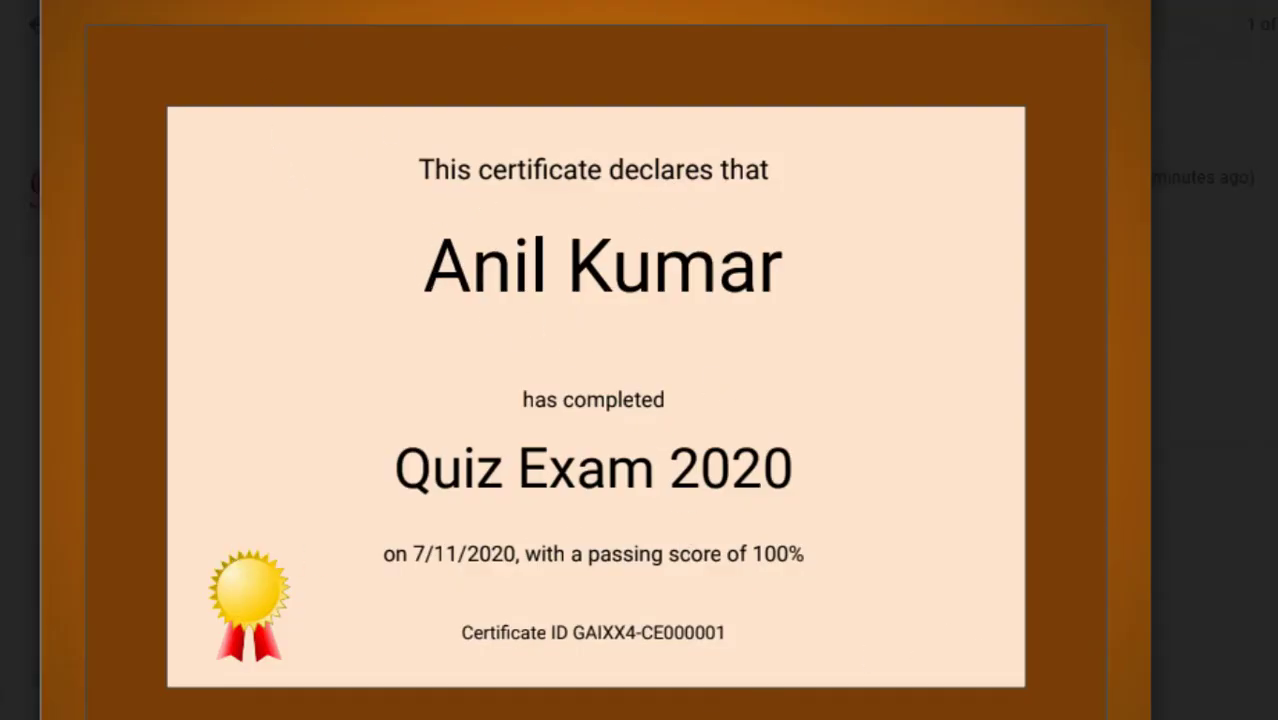
Step: Close the certificate preview and return to the Blank Quiz form, scrolling back to its Exam header
{"action": "left_click", "coordinate": [1268, 460]}
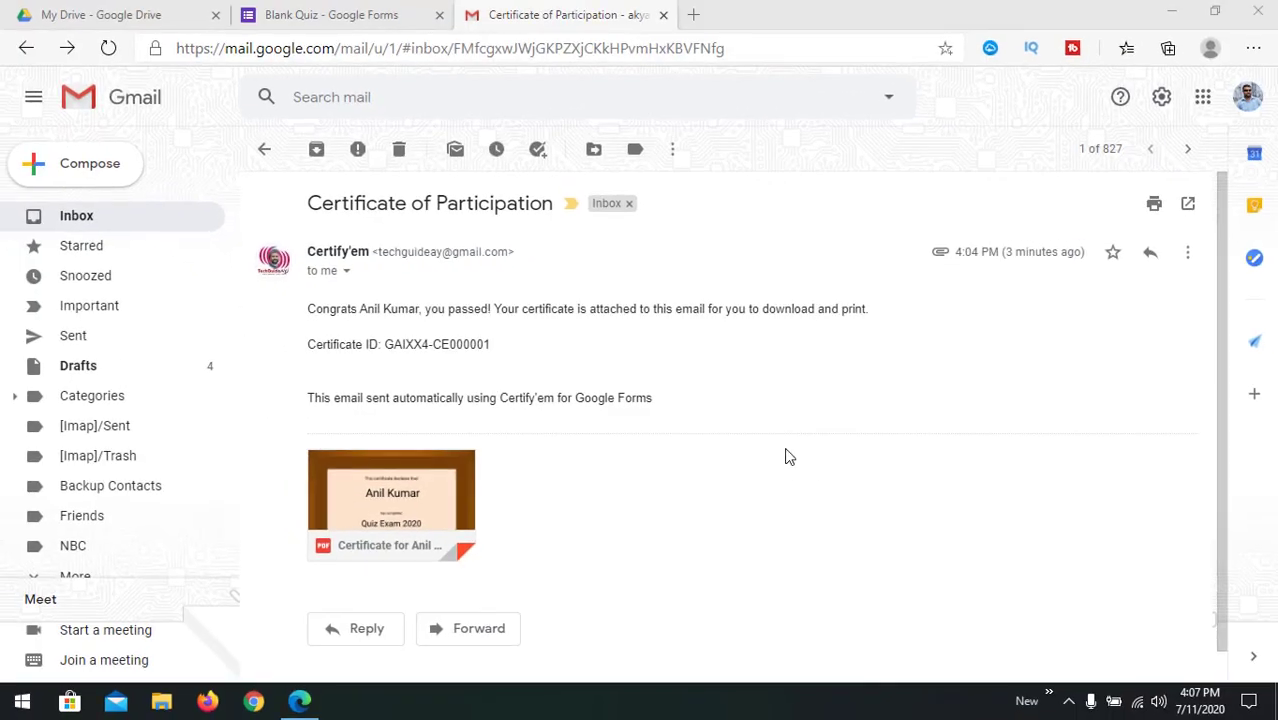
{"action": "left_click", "coordinate": [347, 20]}
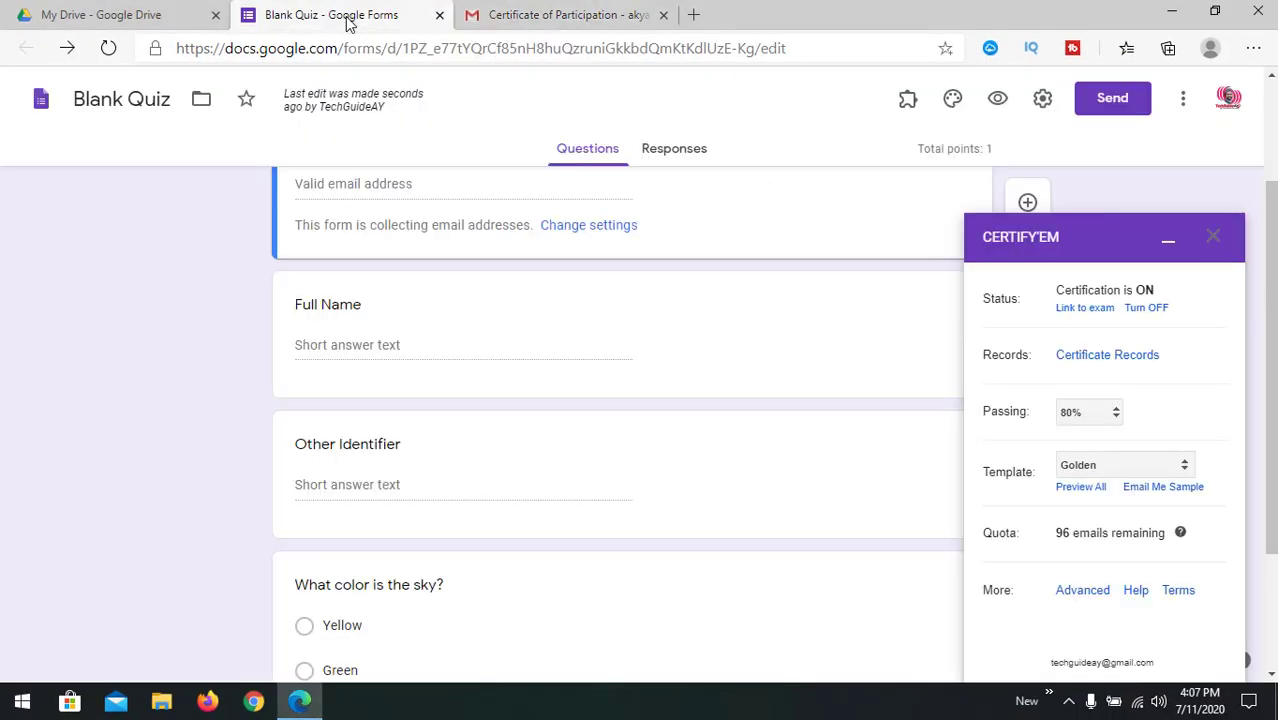
{"action": "scroll", "coordinate": [665, 345], "scroll_direction": "up", "scroll_amount": 2}
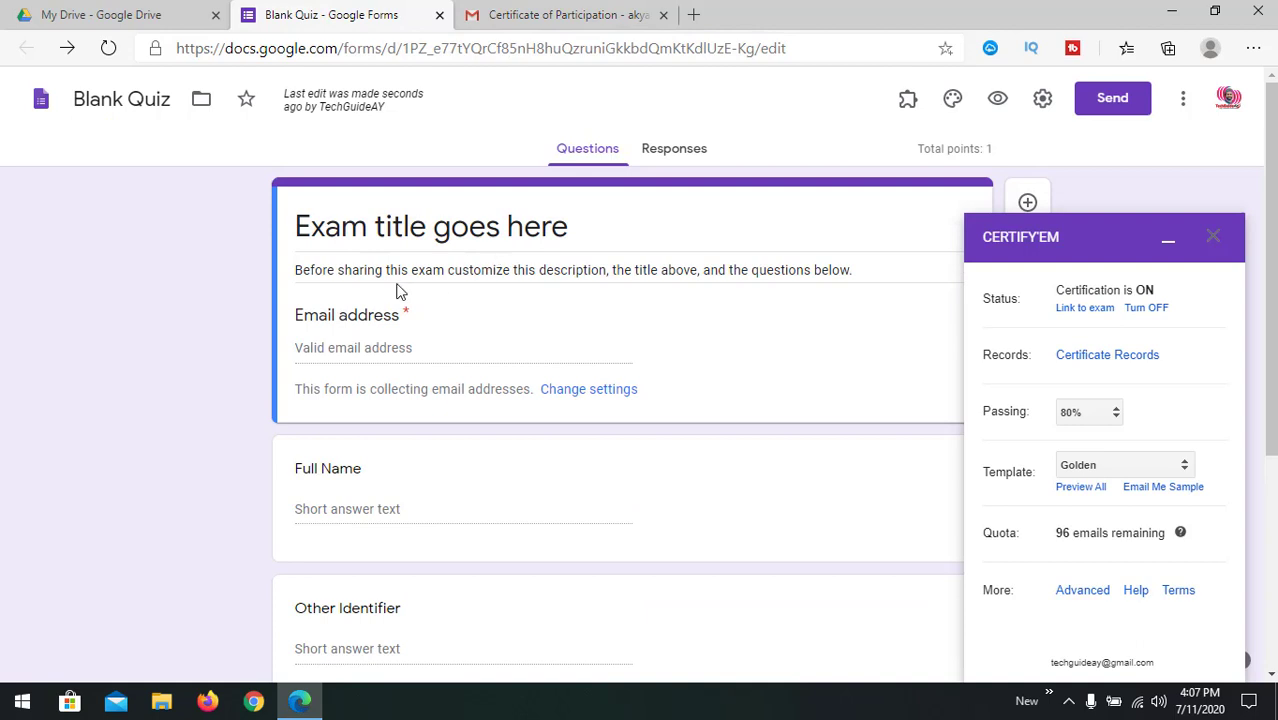
{"action": "scroll", "coordinate": [397, 290], "scroll_direction": "down", "scroll_amount": 4}
{"action": "scroll", "coordinate": [397, 290], "scroll_direction": "up", "scroll_amount": 4}
{"action": "scroll", "coordinate": [520, 358], "scroll_direction": "down", "scroll_amount": 4}
{"action": "scroll", "coordinate": [520, 358], "scroll_direction": "up", "scroll_amount": 4}
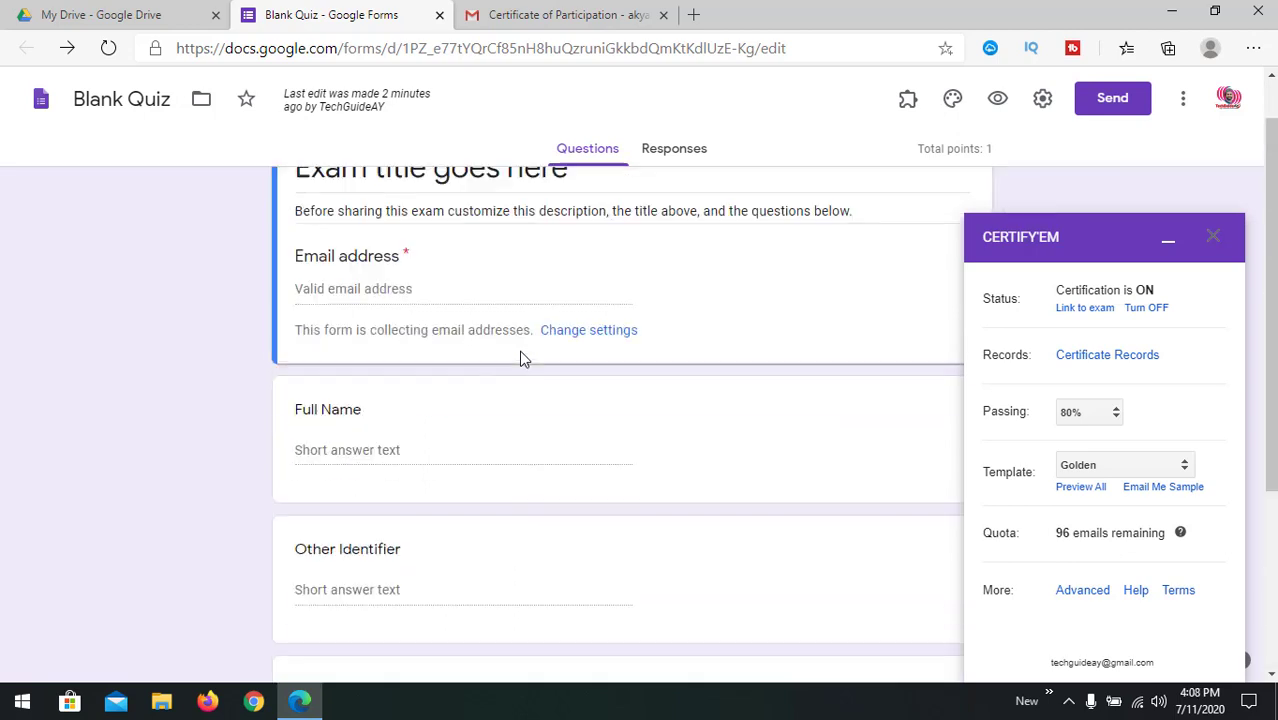